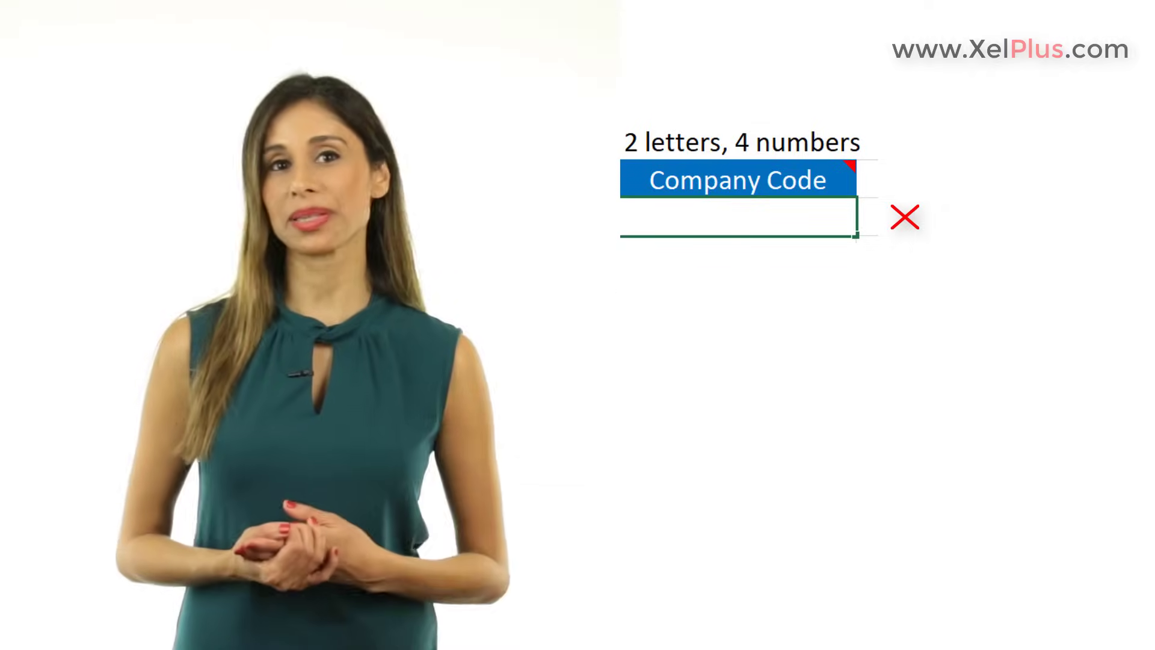
Step: Type TT6767, read the Company Code note, and preview custom validation for A5 without applying it
text(TT6767)
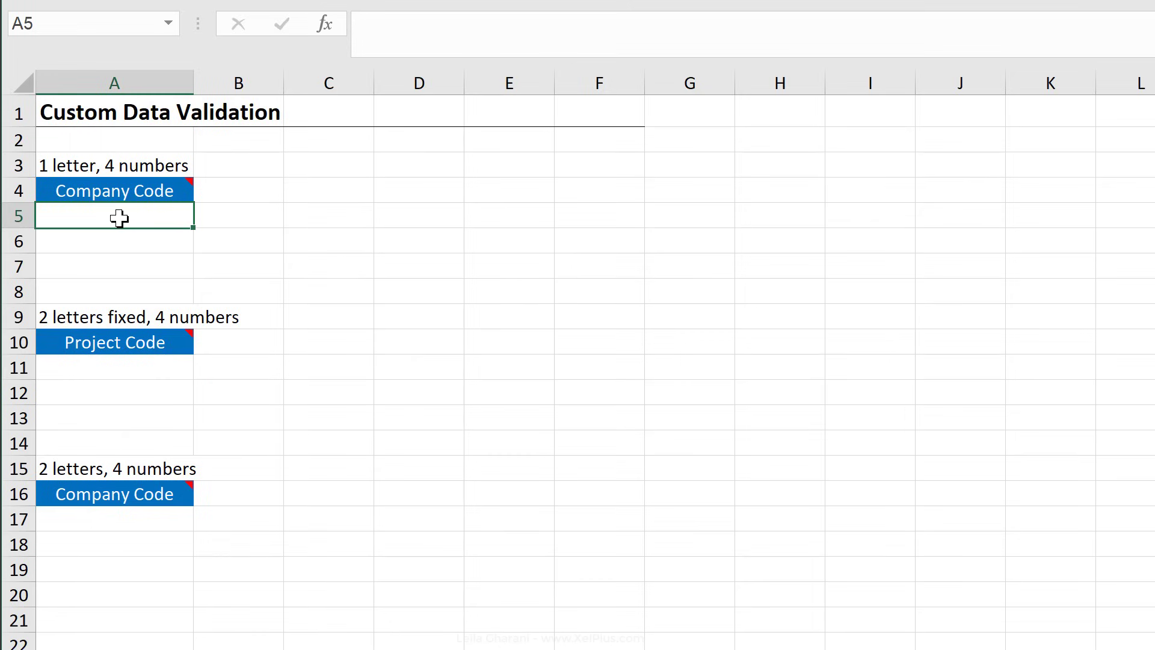
click(113, 194)
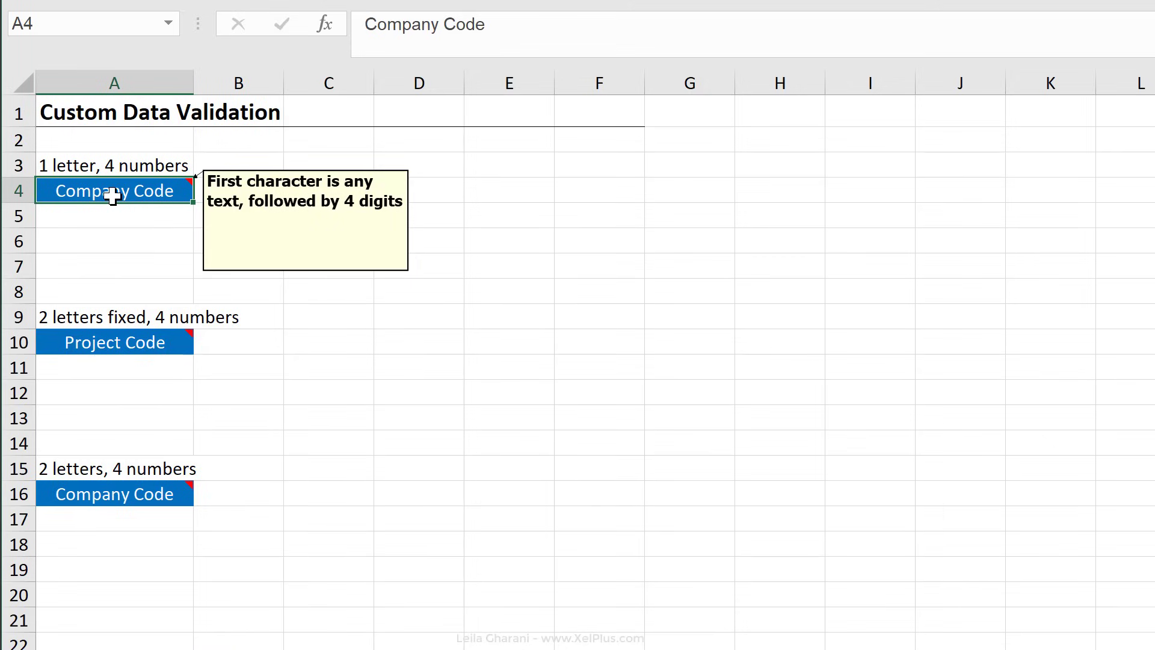
click(118, 217)
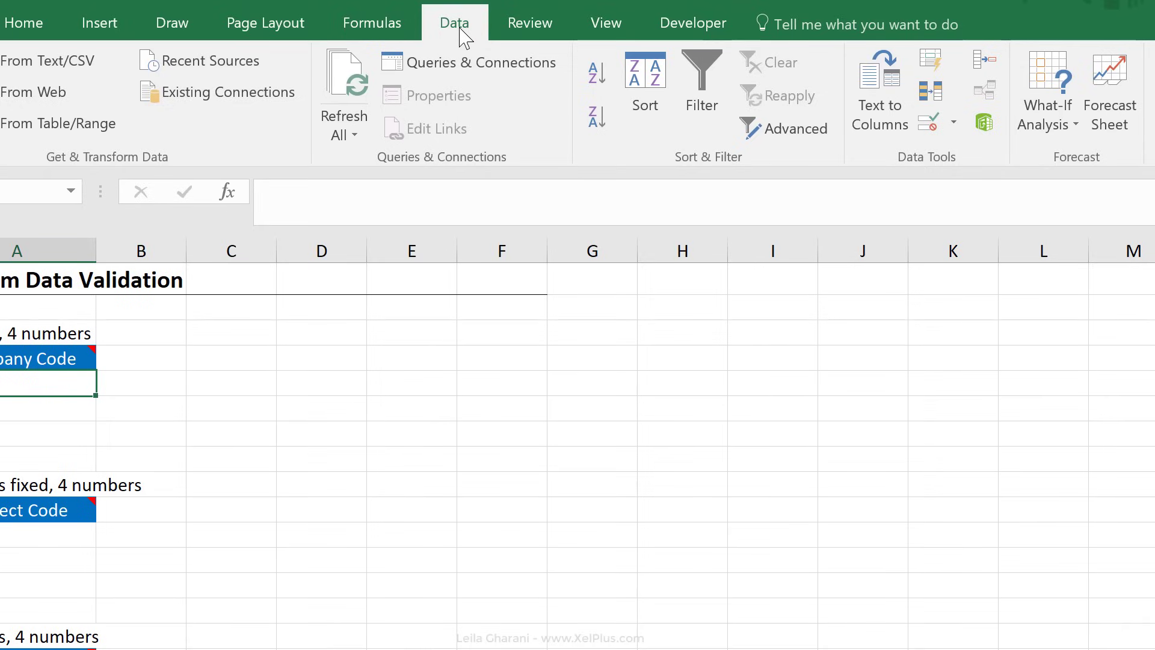
click(954, 123)
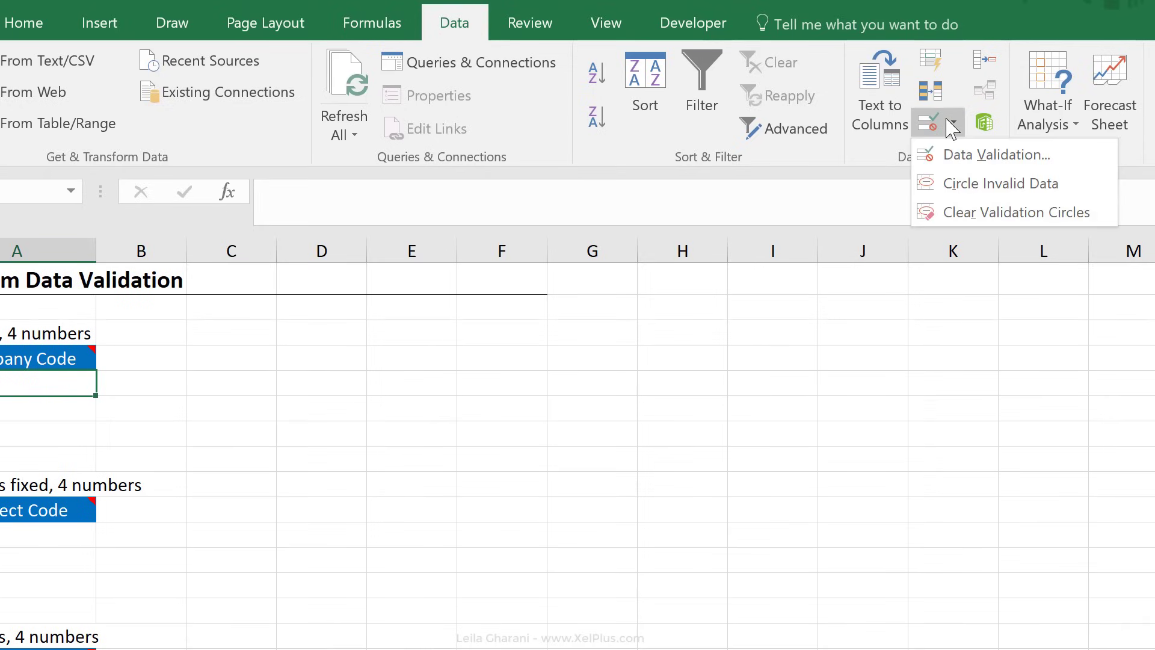
click(962, 154)
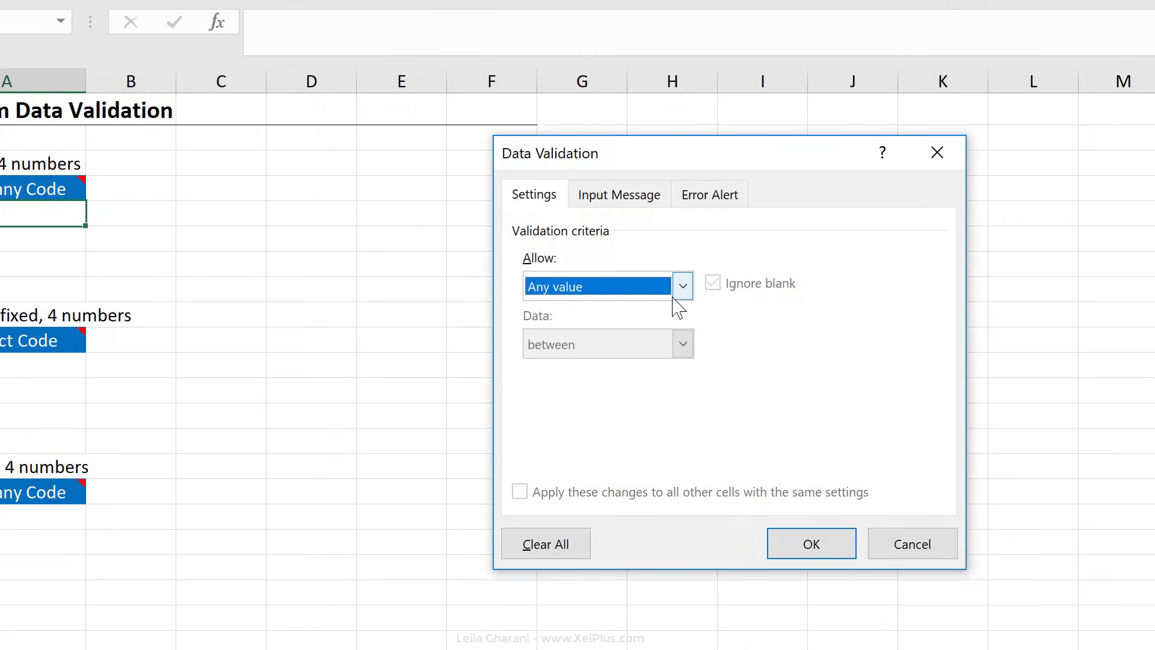
click(684, 289)
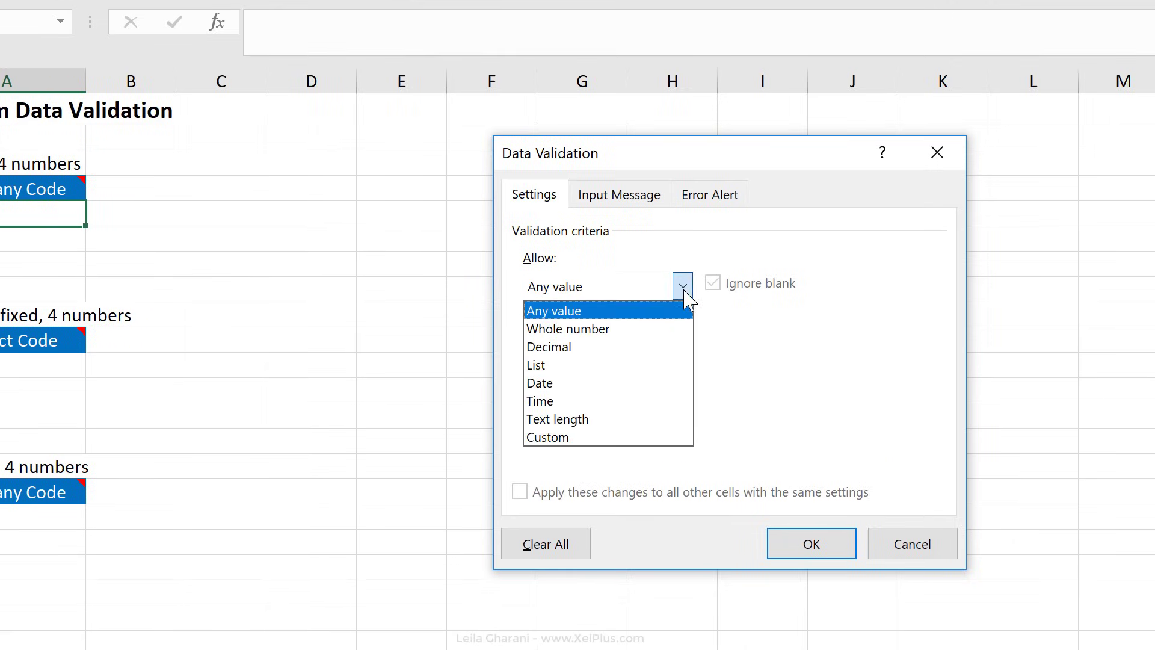
click(592, 437)
click(555, 397)
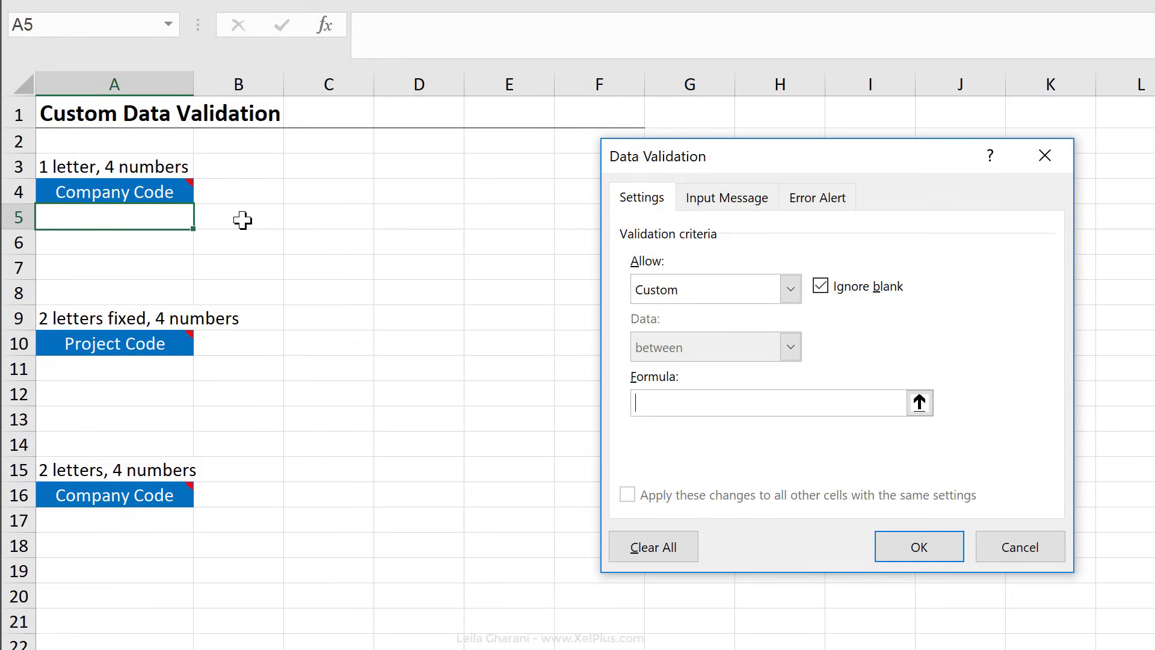
click(1016, 548)
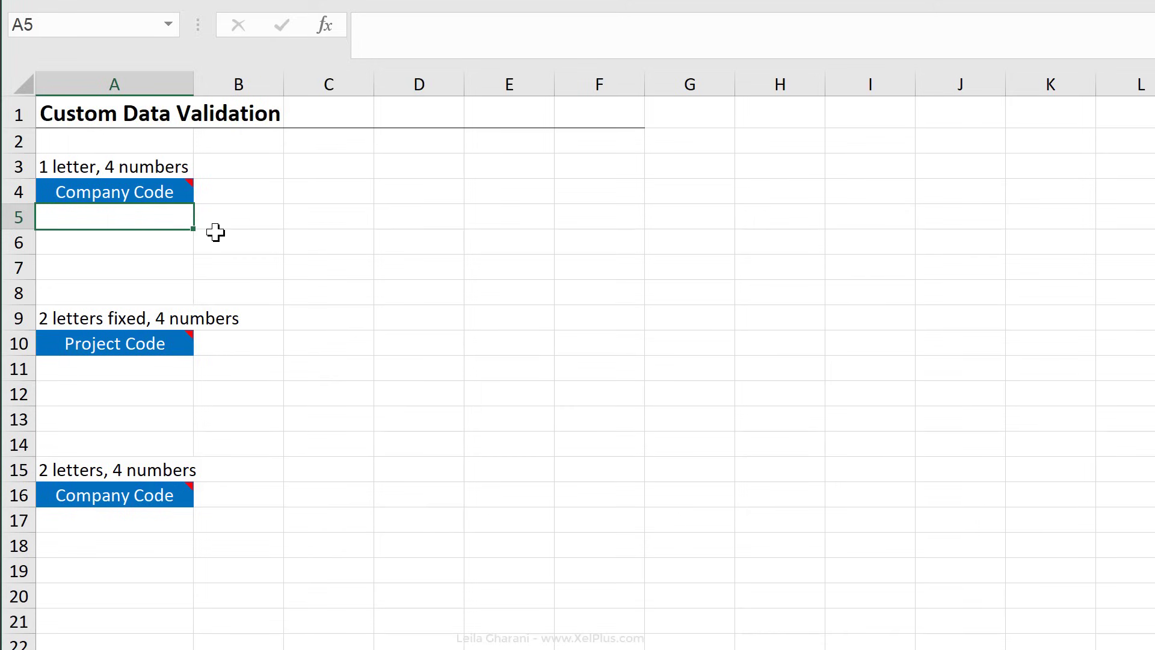
Step: Label B4 'length=5'
click(231, 216)
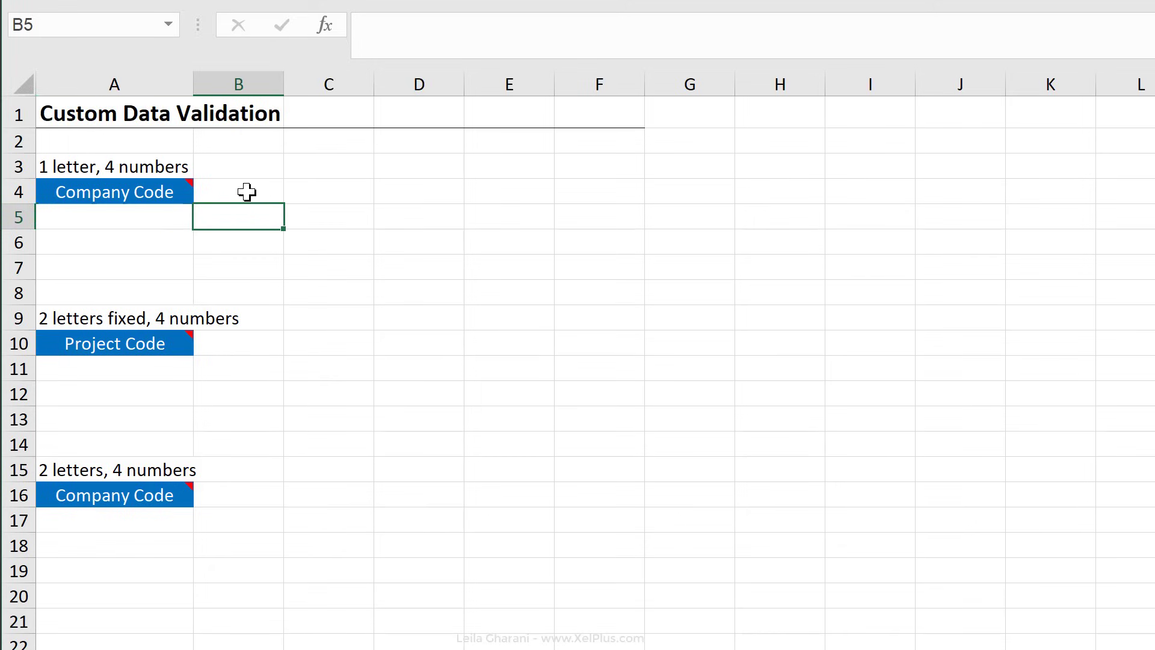
click(247, 191)
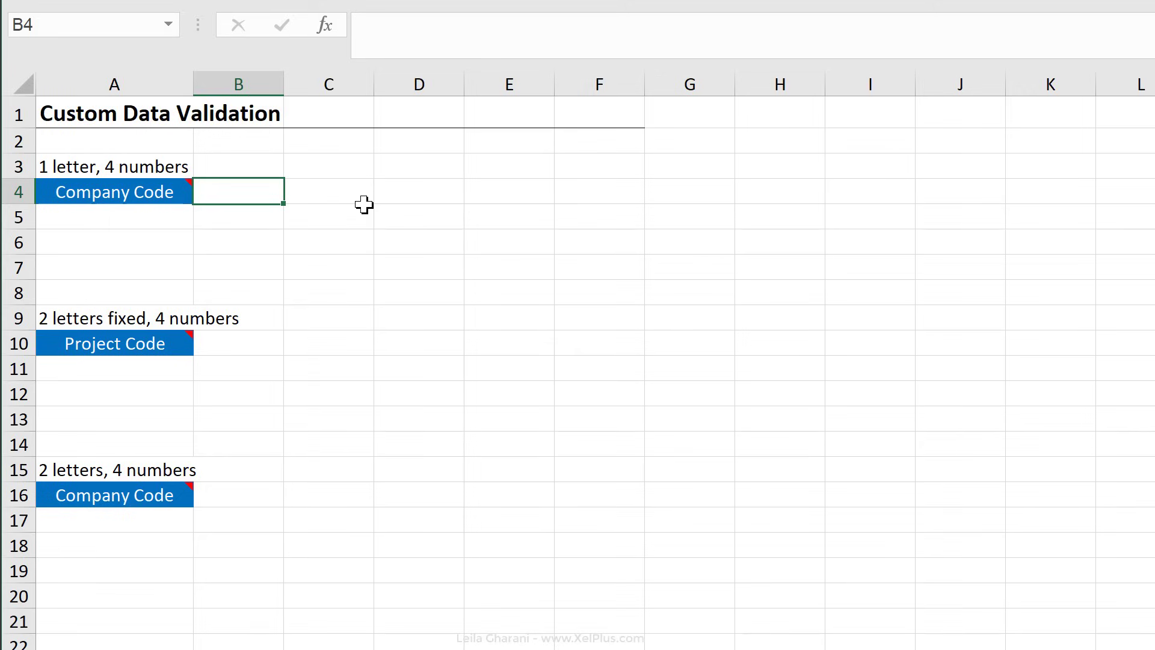
text(length=5)
key(Return)
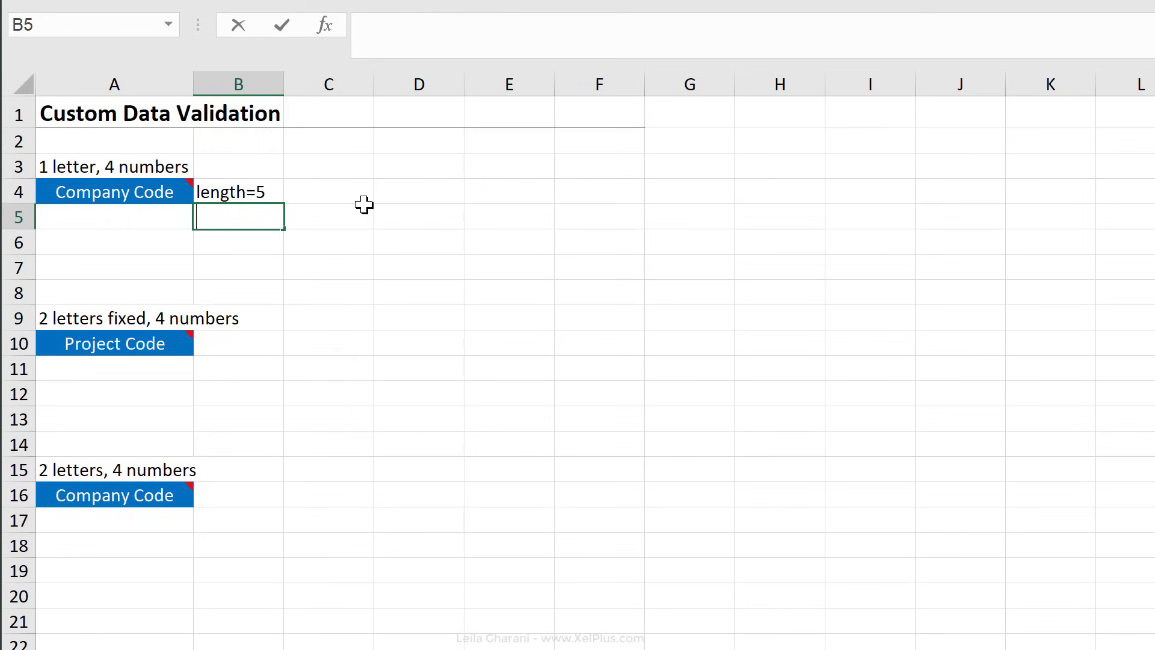
Step: Enter =LEN(A5) in B5 and put sample code C2345 in A5
text(=len)
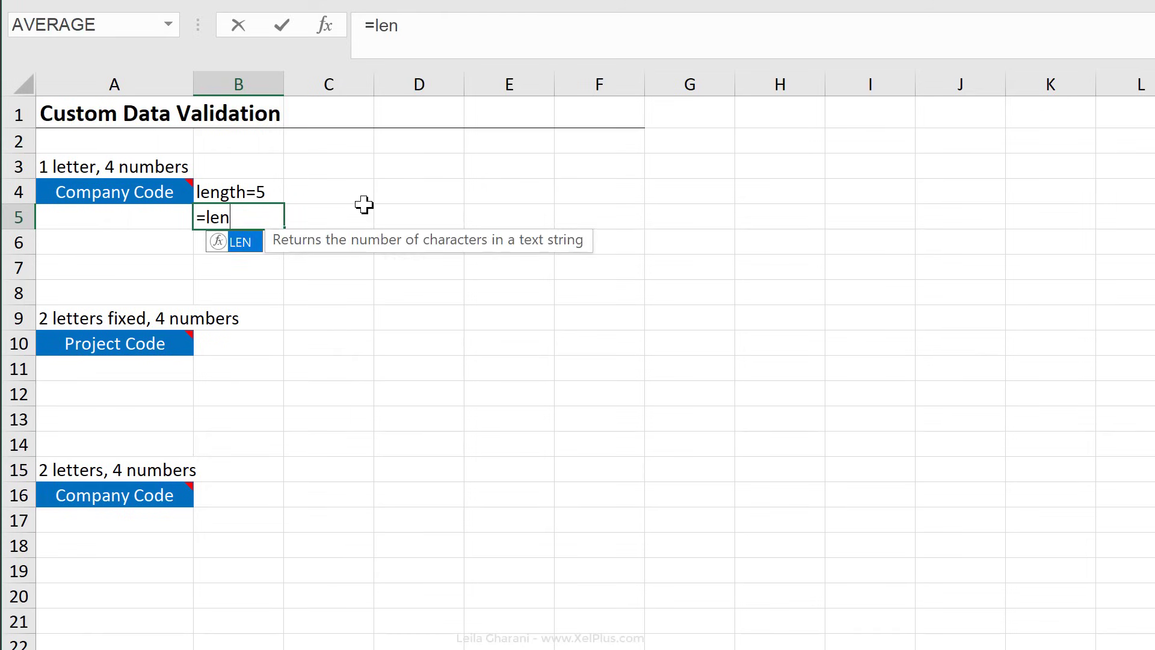
text(()
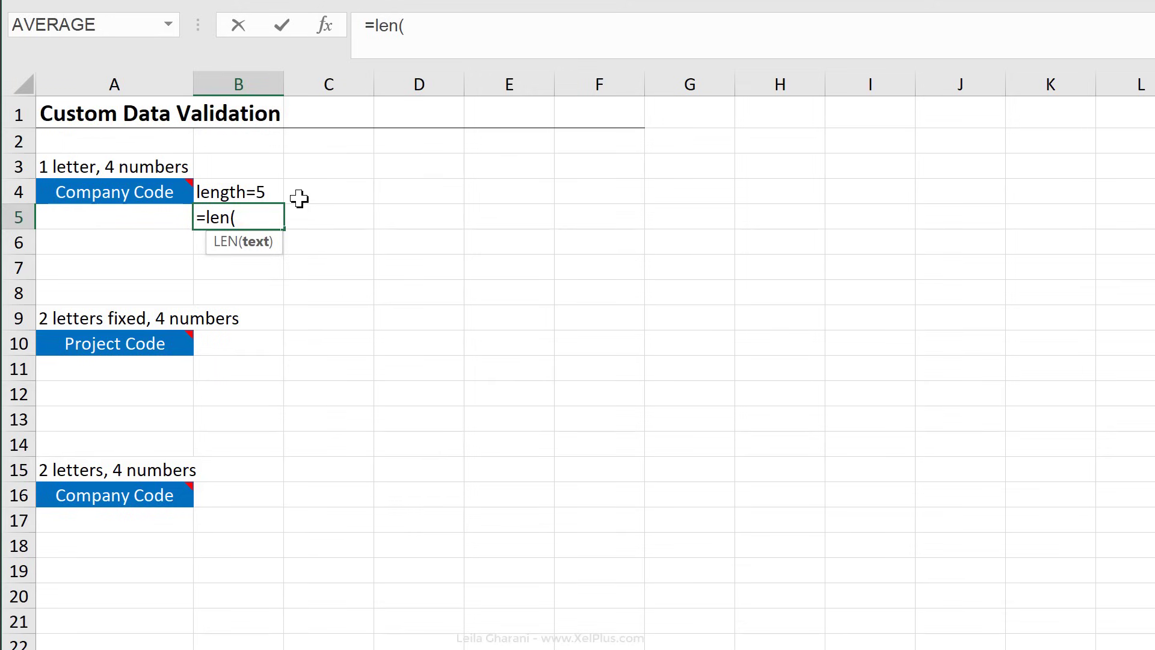
click(138, 219)
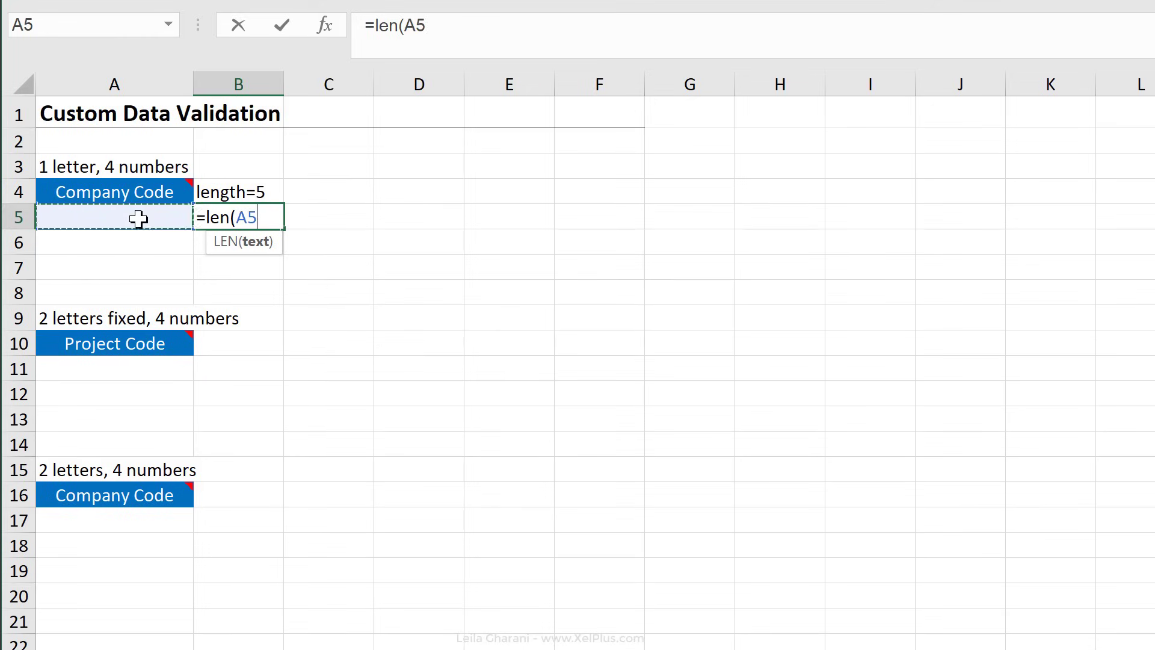
text())
key(ctrl+Return)
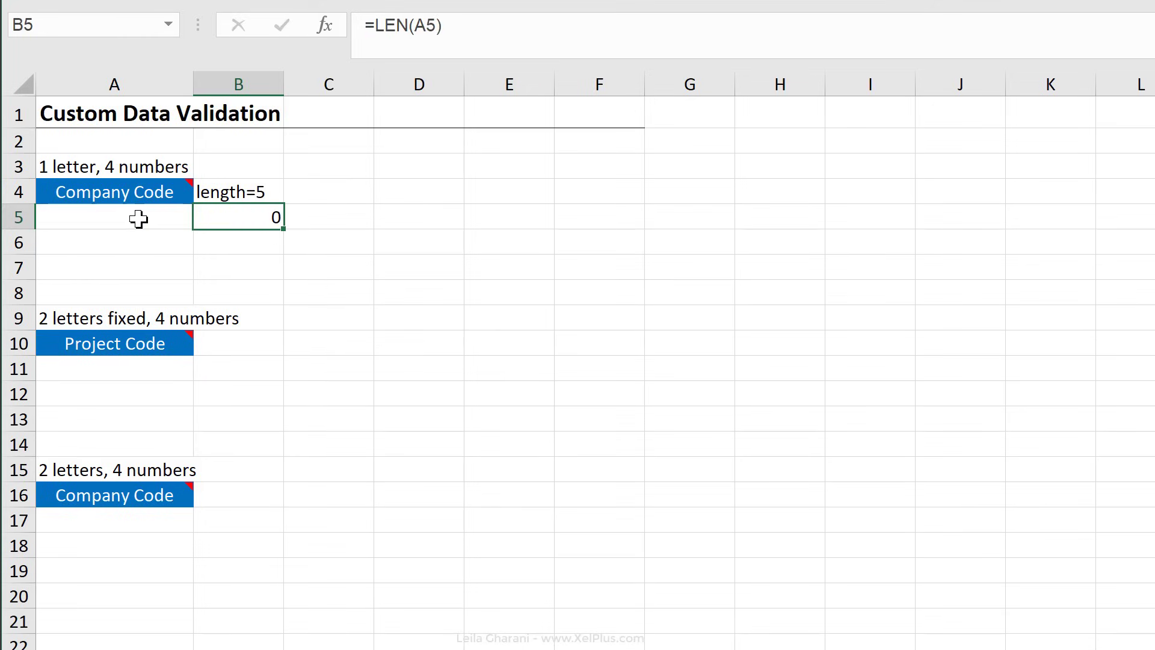
click(138, 219)
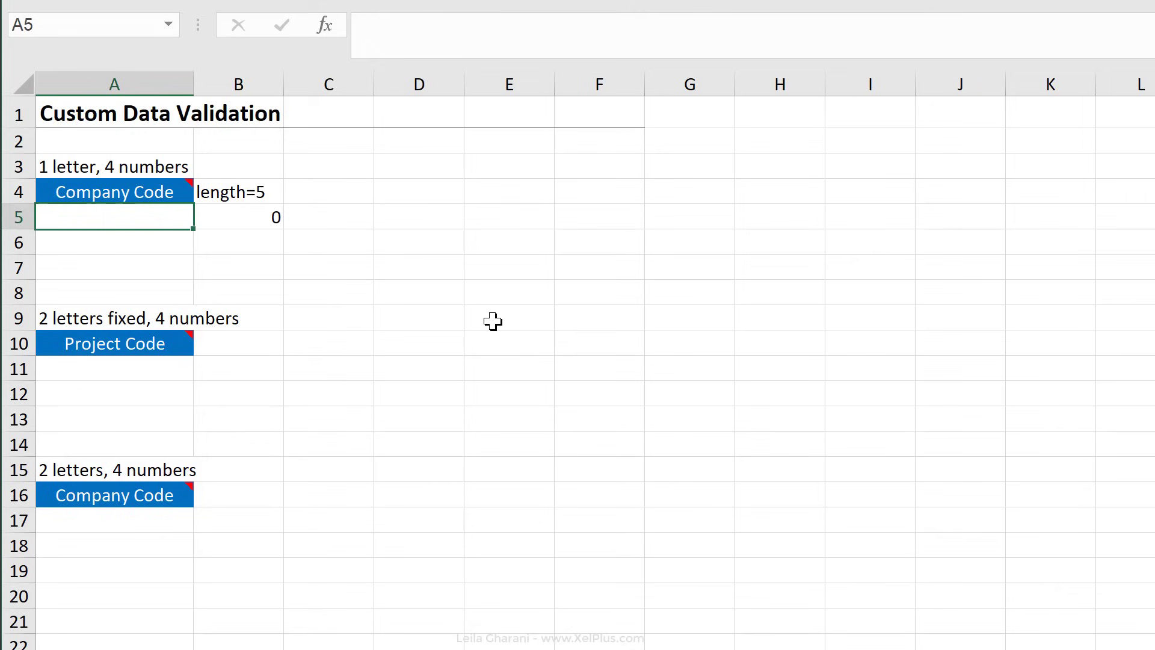
text(C2345)
key(ctrl+Return)
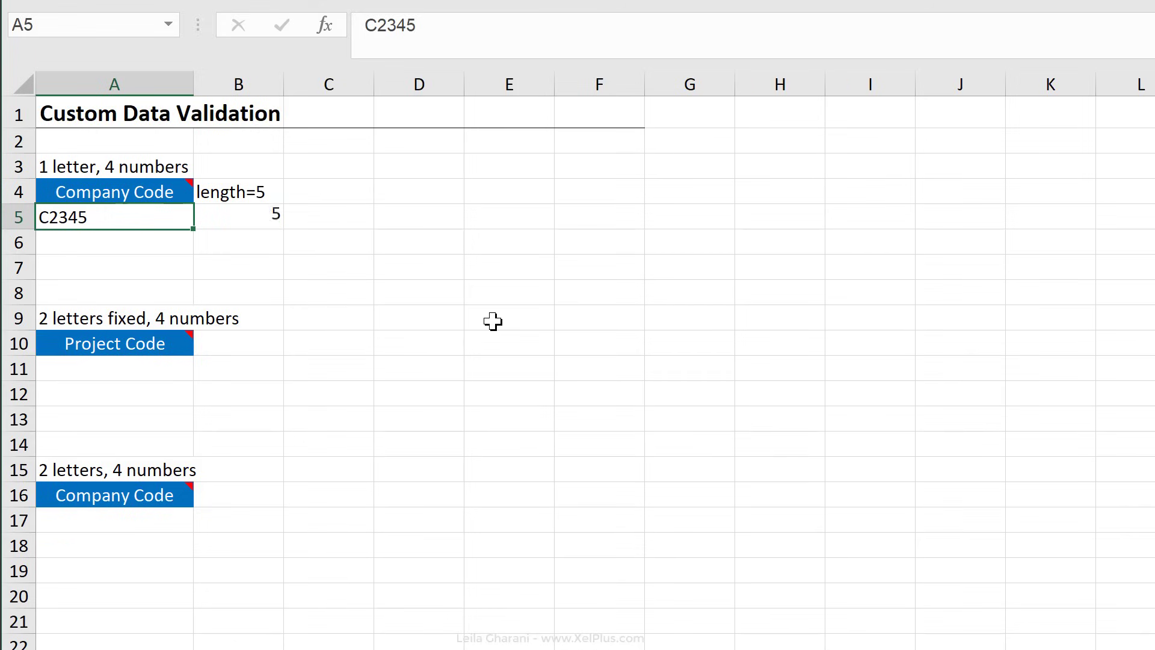
Step: Extend B5's formula to =LEN(A5)=5 so it returns TRUE
click(250, 217)
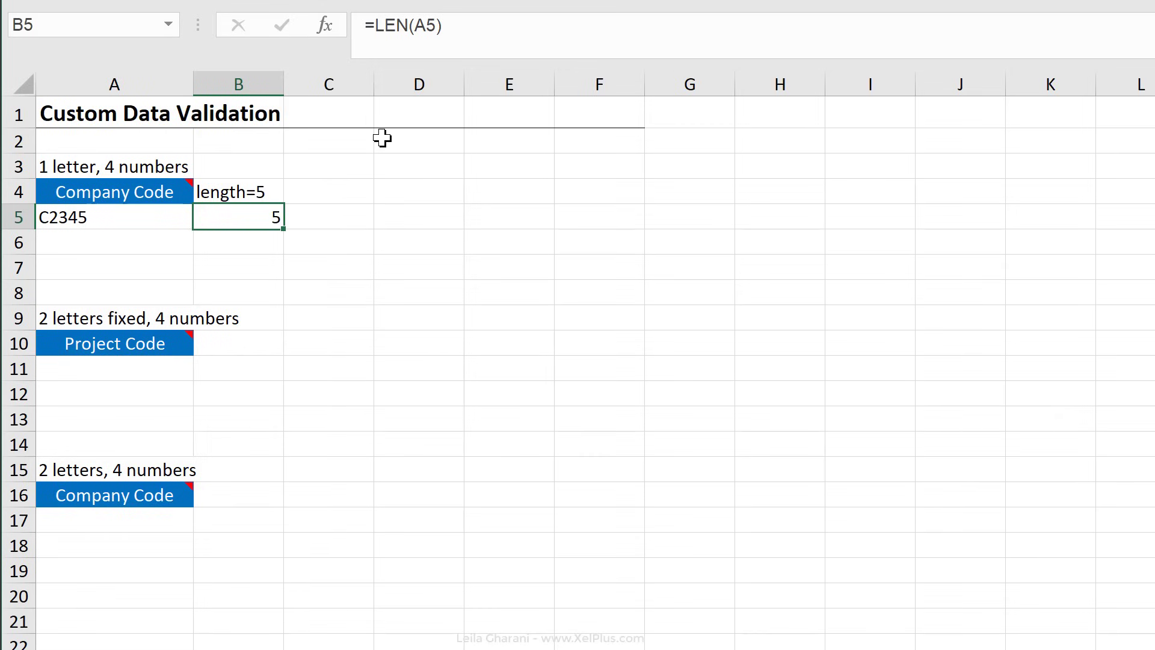
click(476, 33)
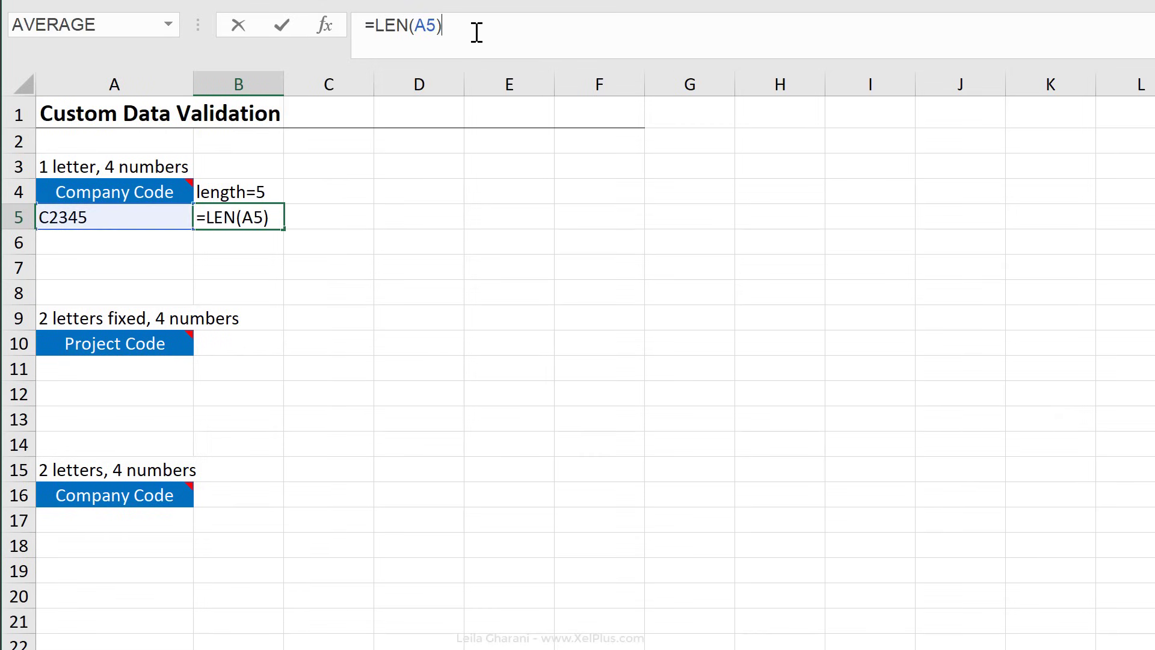
text(=5)
key(ctrl+Return)
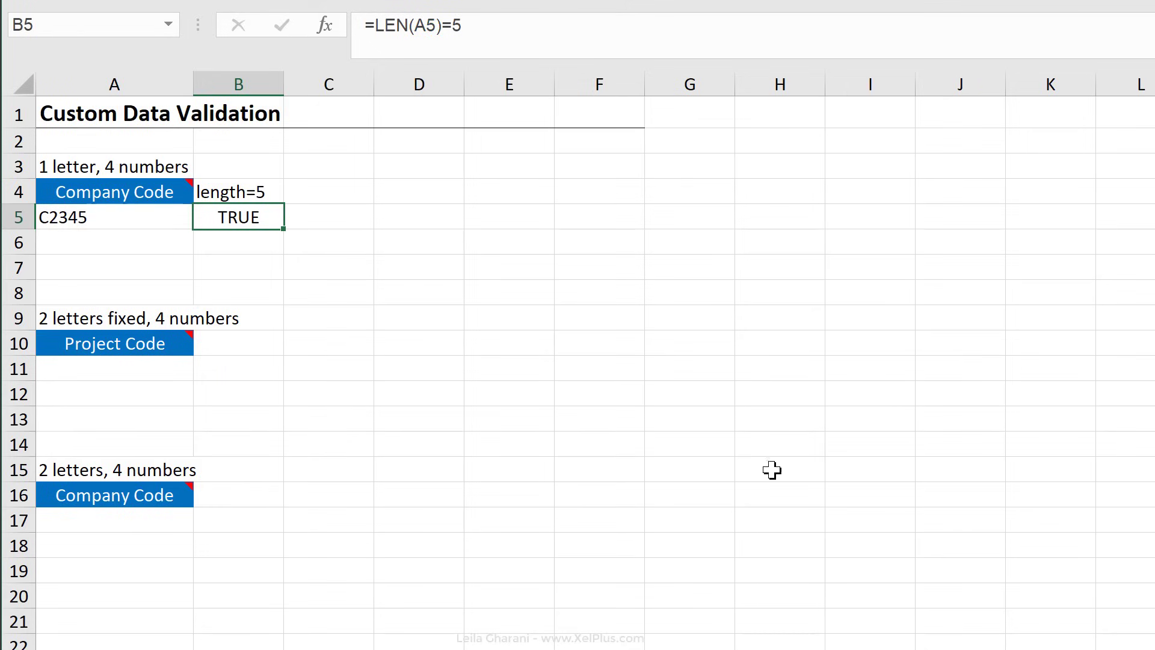
Step: Test the length check with code C234, then restore C2345 in A5
click(64, 220)
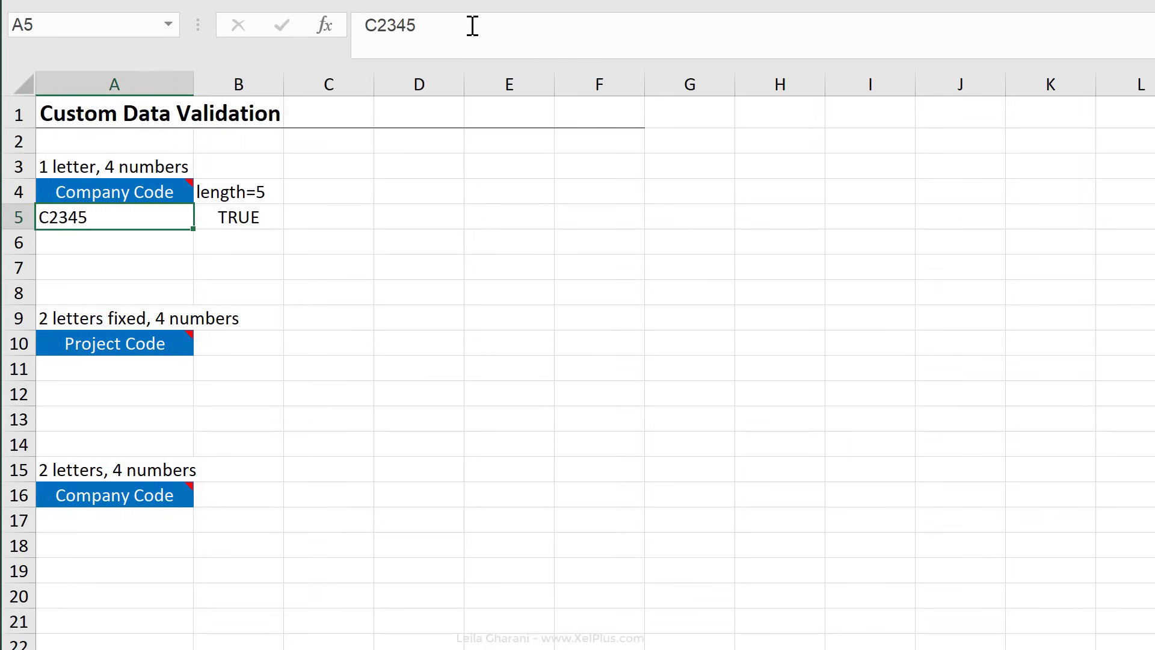
click(452, 24)
key(BackSpace)
key(ctrl+Return)
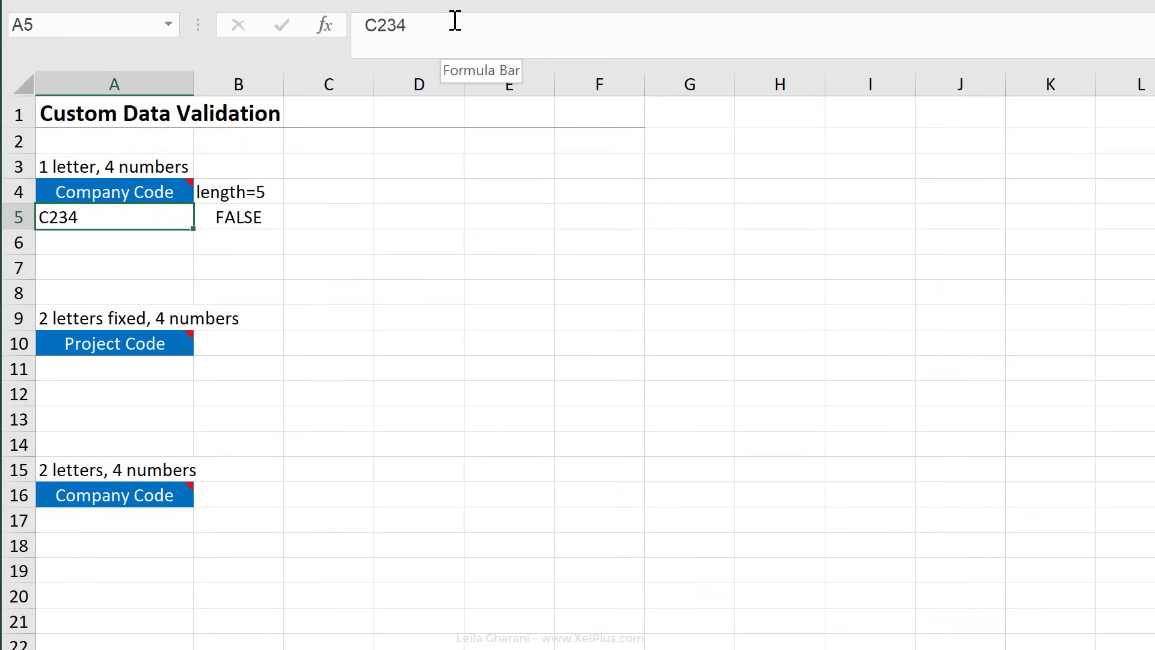
click(457, 22)
text(5)
key(ctrl+Return)
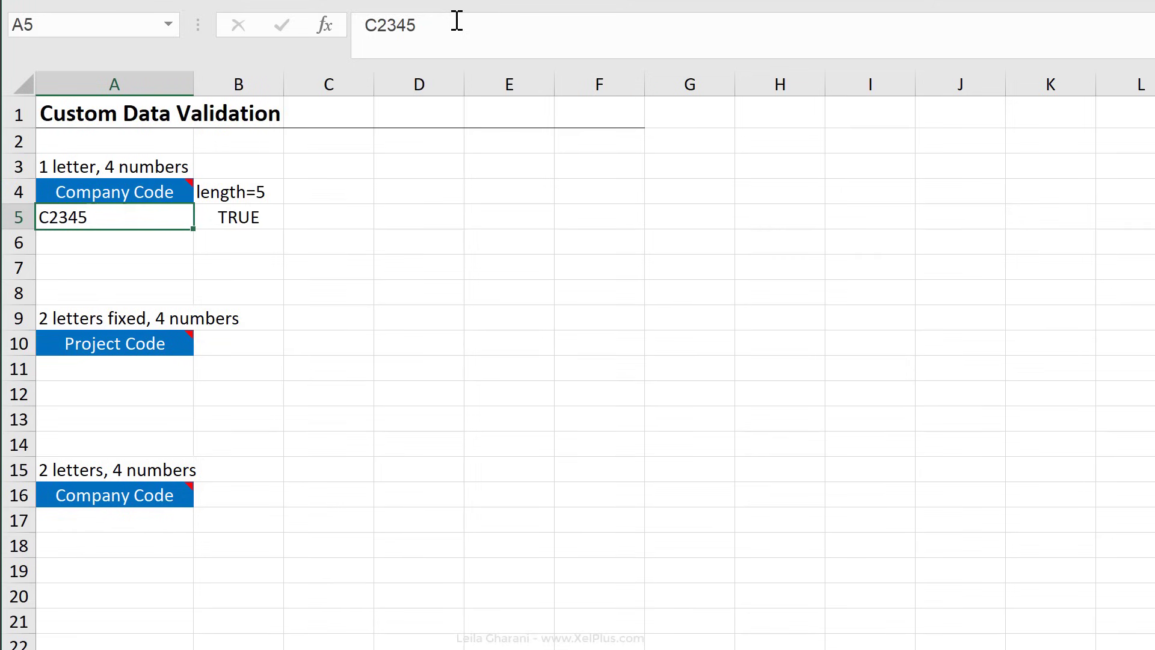
key(Right)
key(Right)
key(Up)
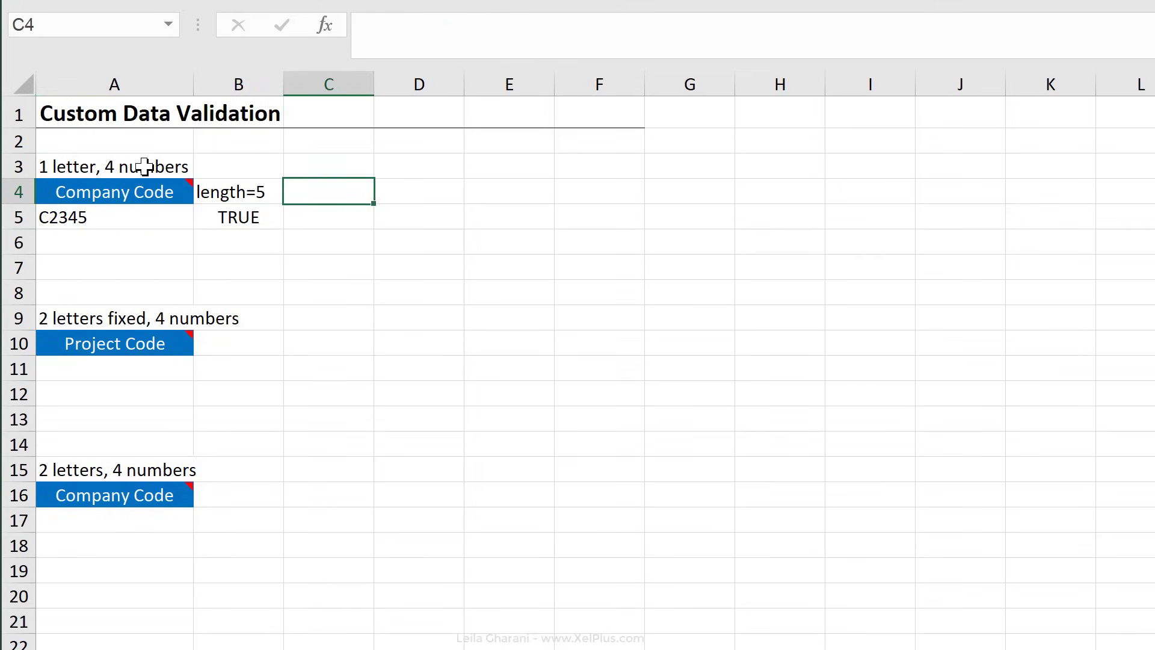
Step: Label C4 'last 4 characters are numbers'
text(last 4 )
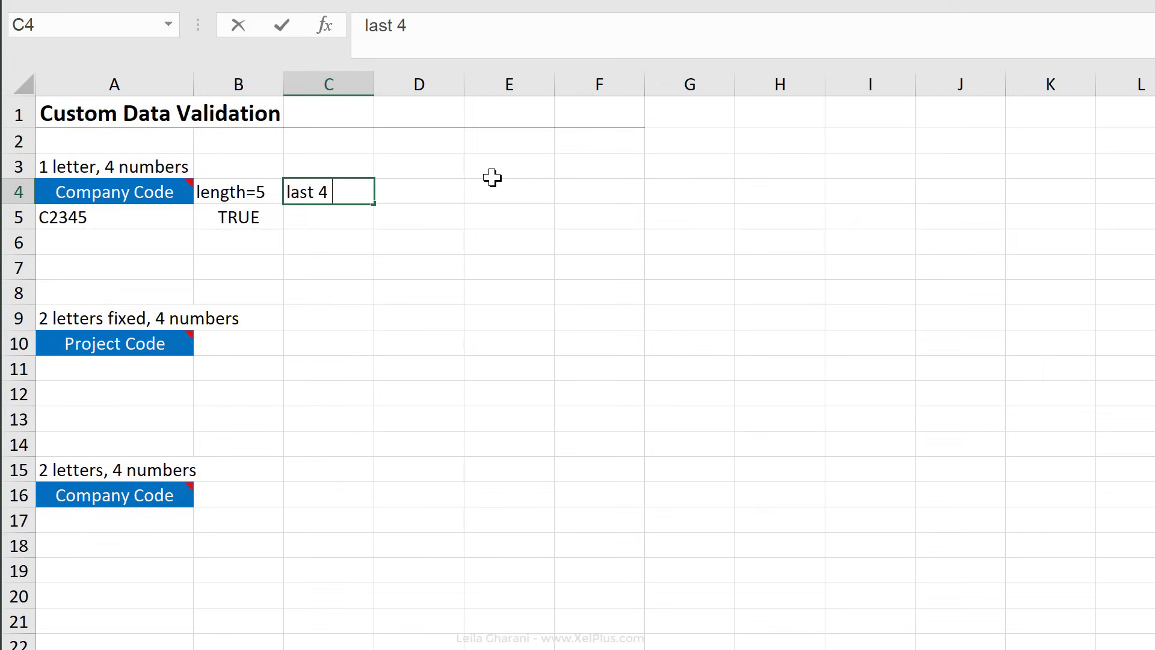
text(characters are numbers)
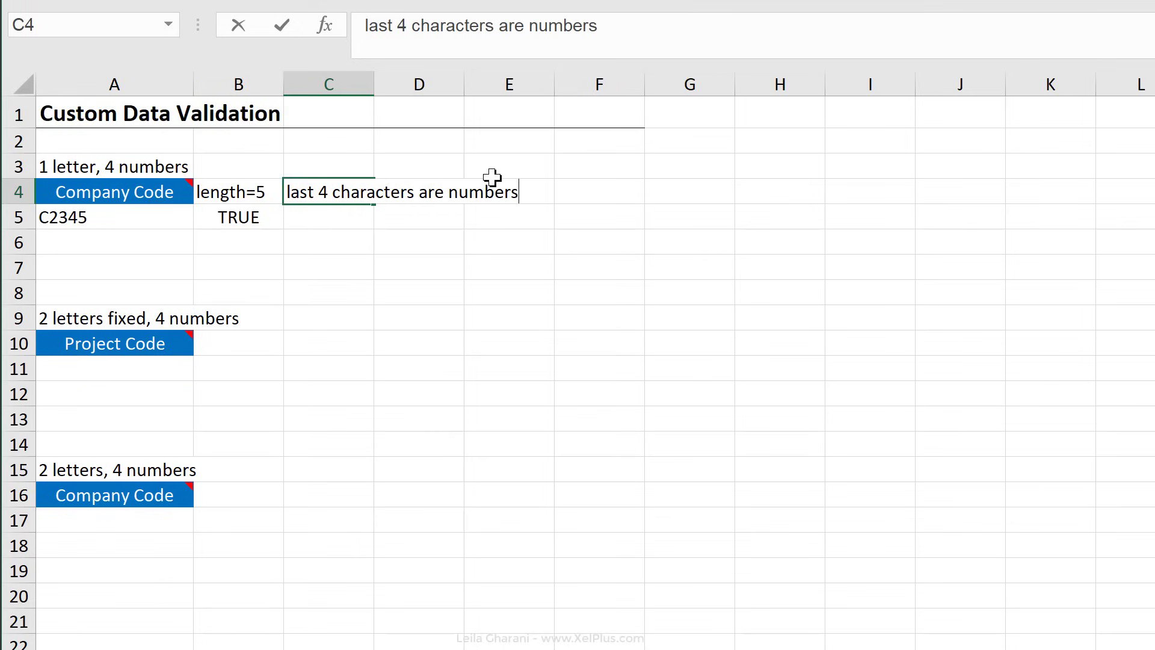
key(ctrl+Return)
key(Down)
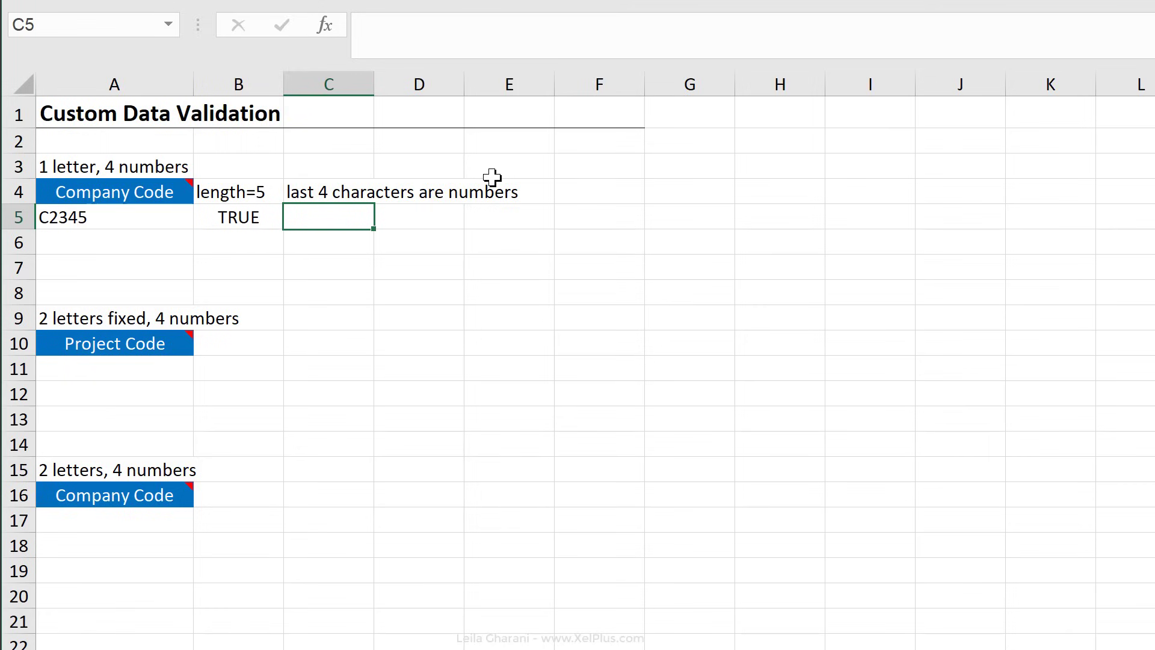
Step: Enter =RIGHT(A5,4) in C5, returning 2345
text(=right()
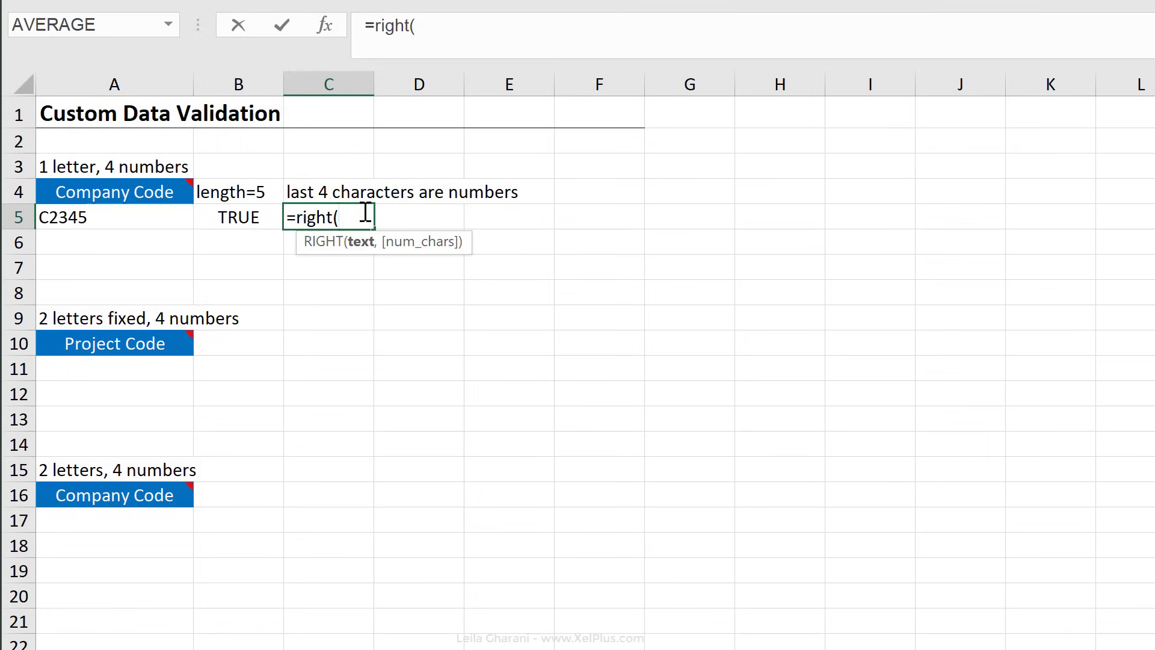
click(101, 217)
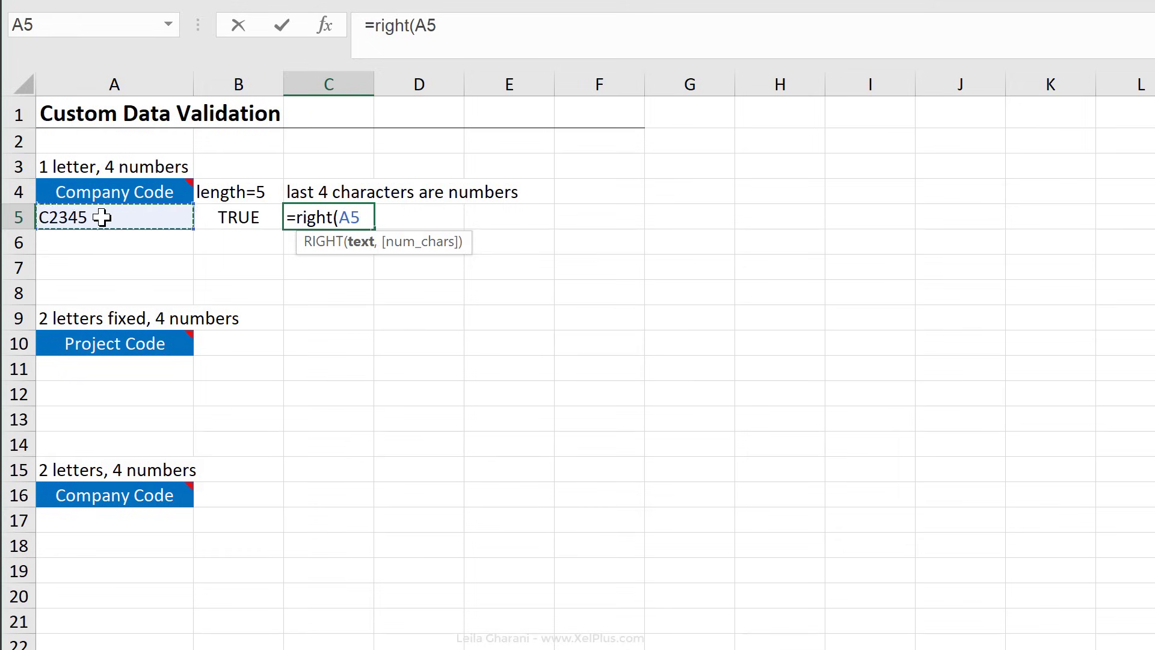
text(,)
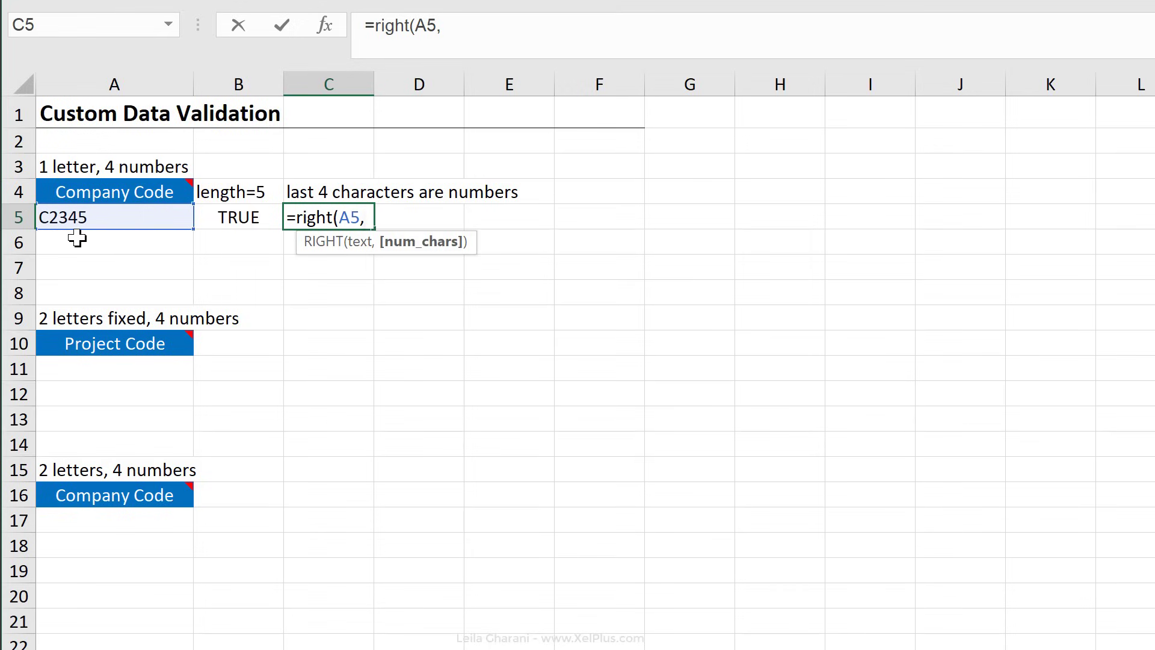
text(4)
key(ctrl+Return)
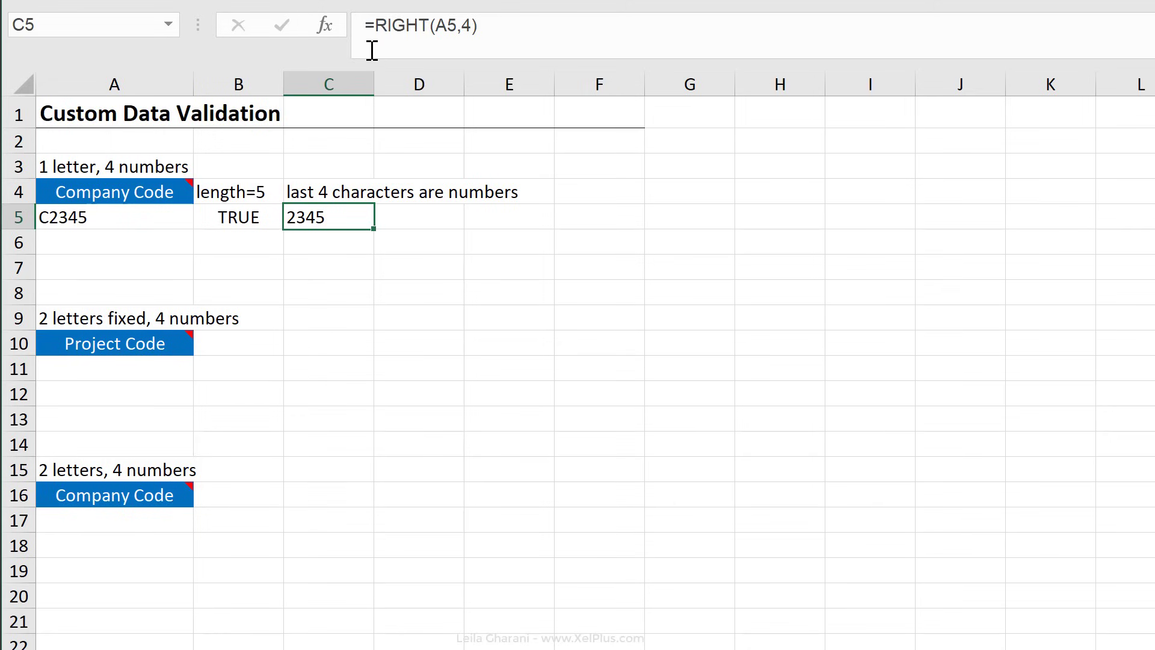
click(372, 25)
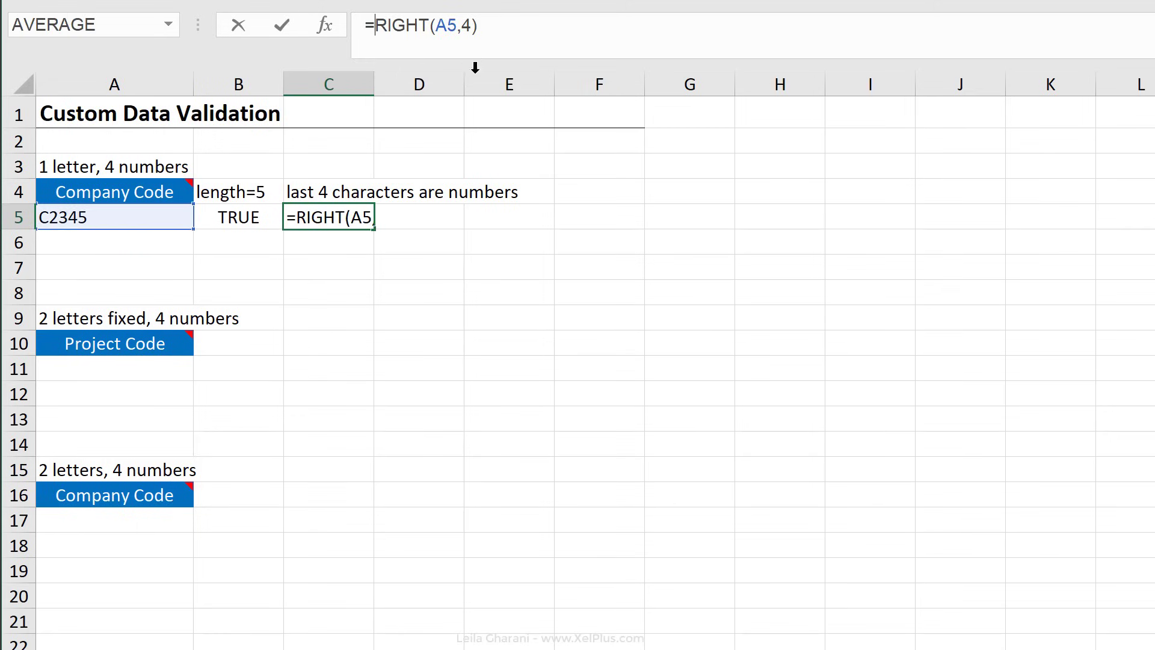
Step: Wrap C5's formula in ISNUMBER and evaluate the RIGHT(A5,4) part with F9, then undo
text(isnumber()
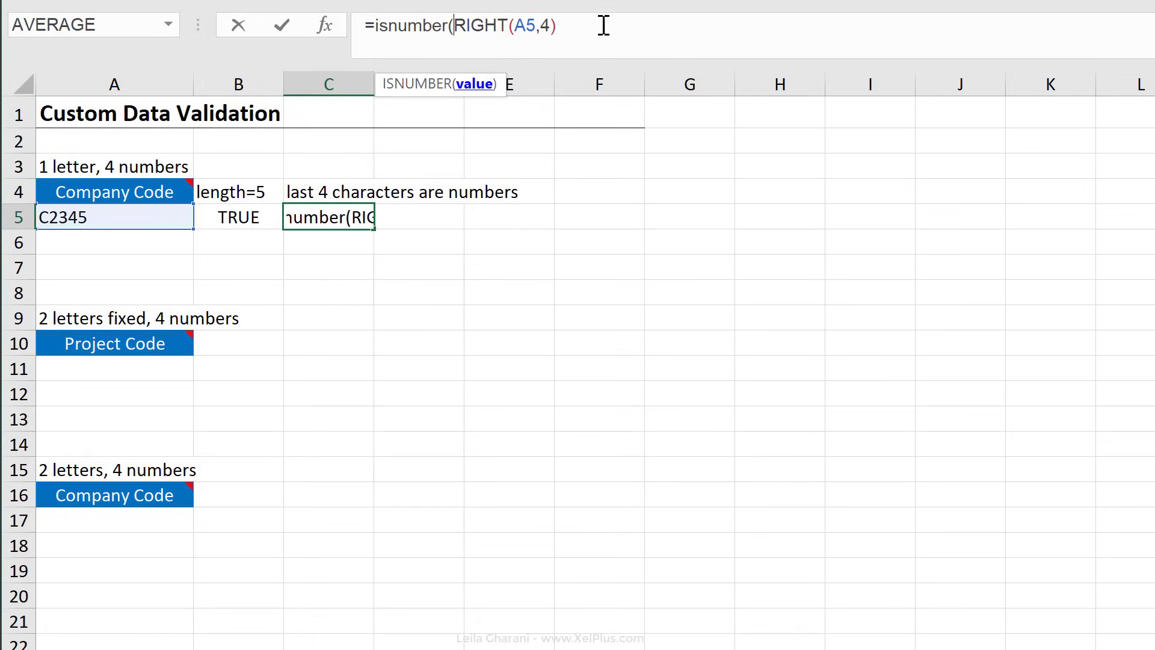
text())
key(ctrl+Return)
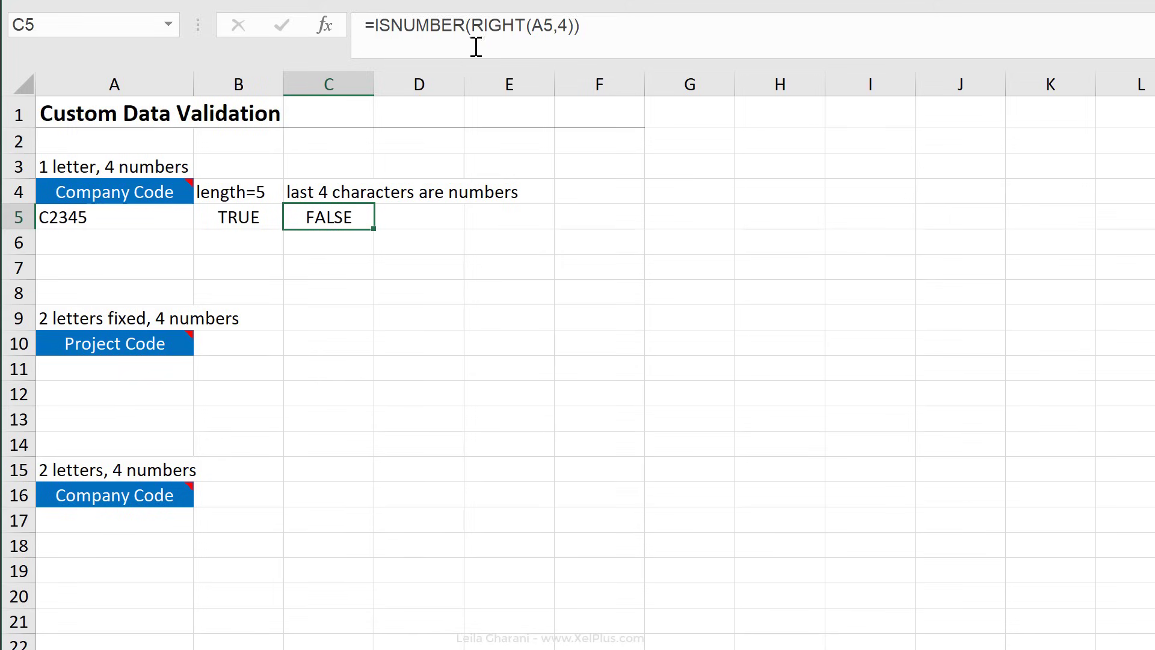
drag(472, 25, 574, 28)
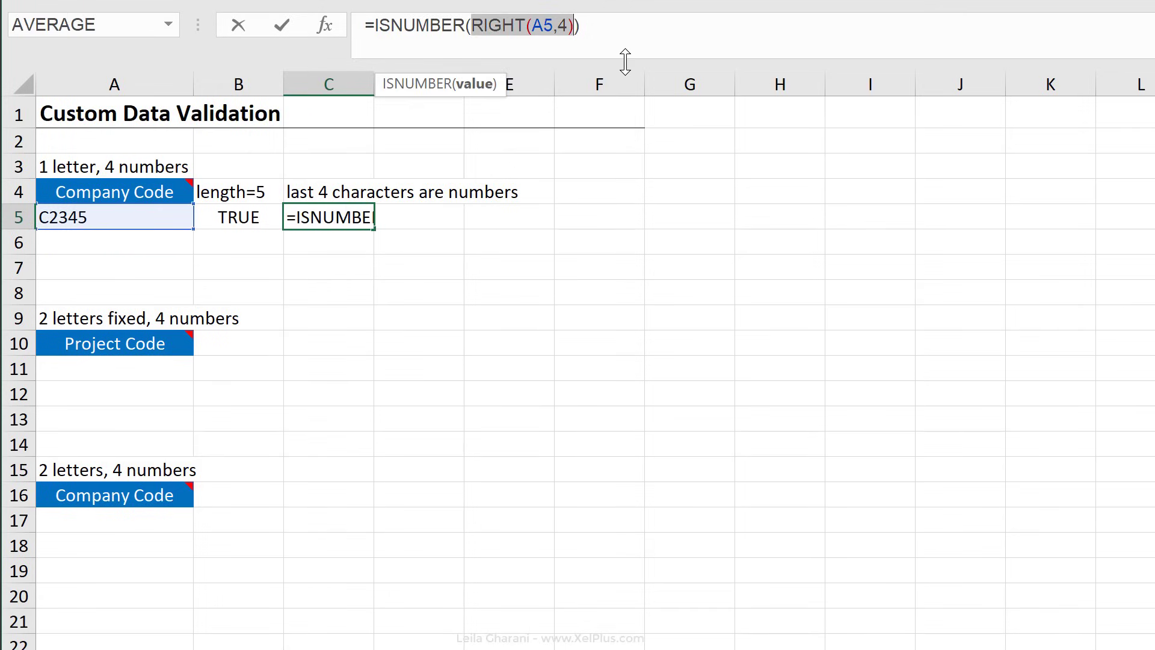
key(F9)
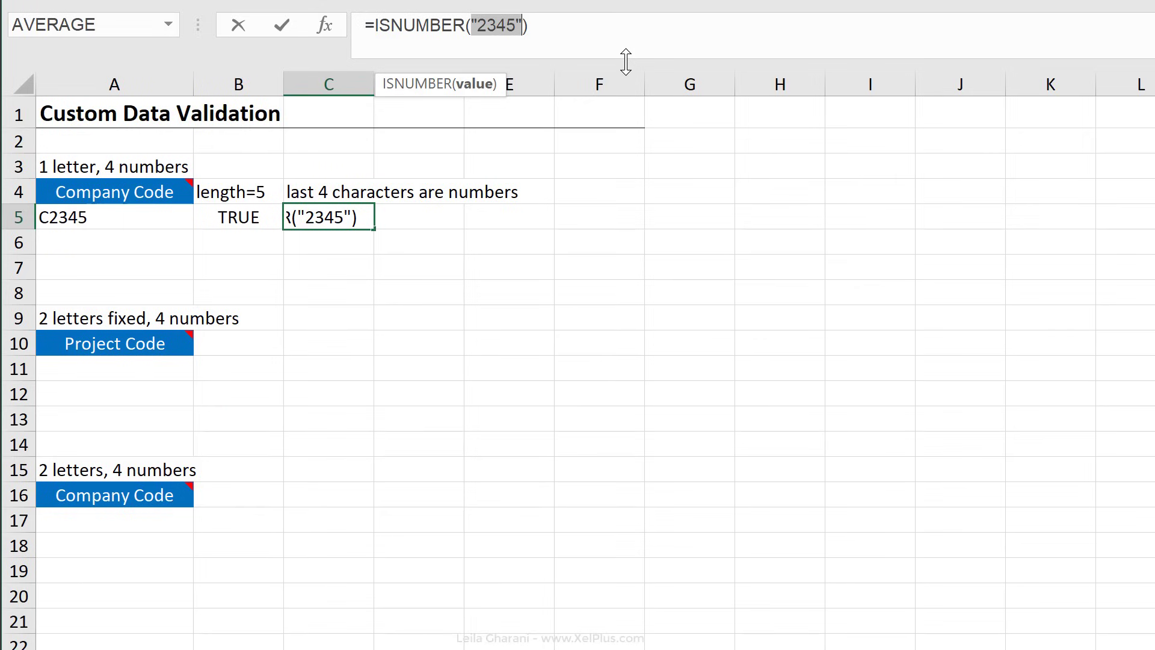
key(ctrl+z)
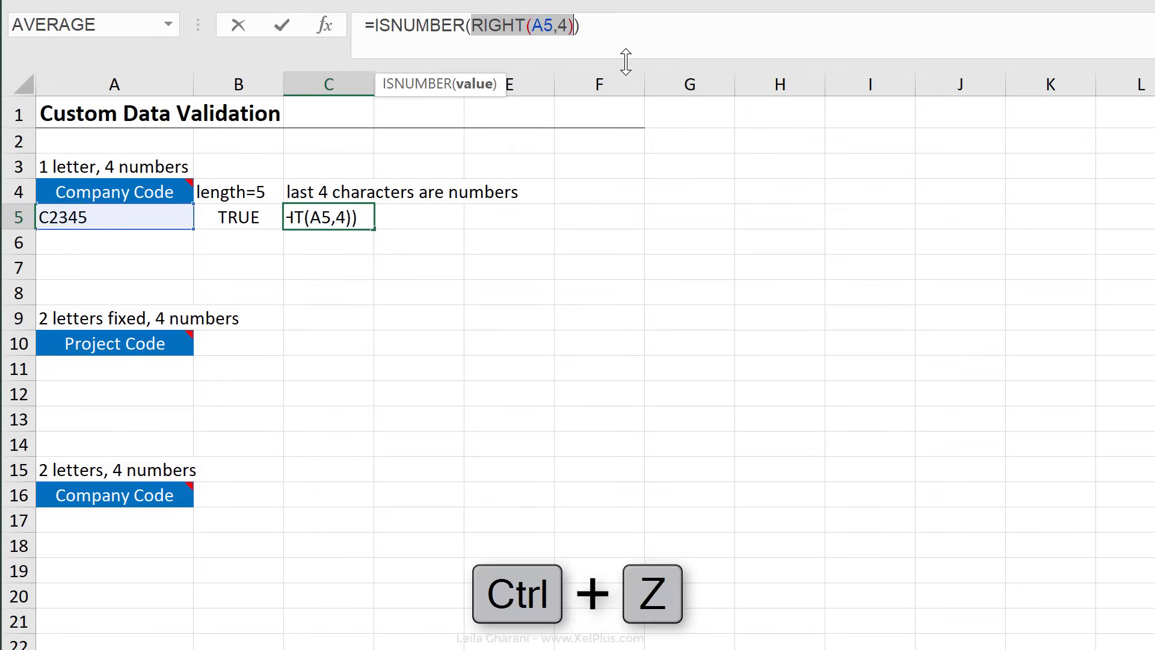
Step: Insert VALUE so C5 reads =ISNUMBER(VALUE(RIGHT(A5,4))), returning TRUE
click(488, 27)
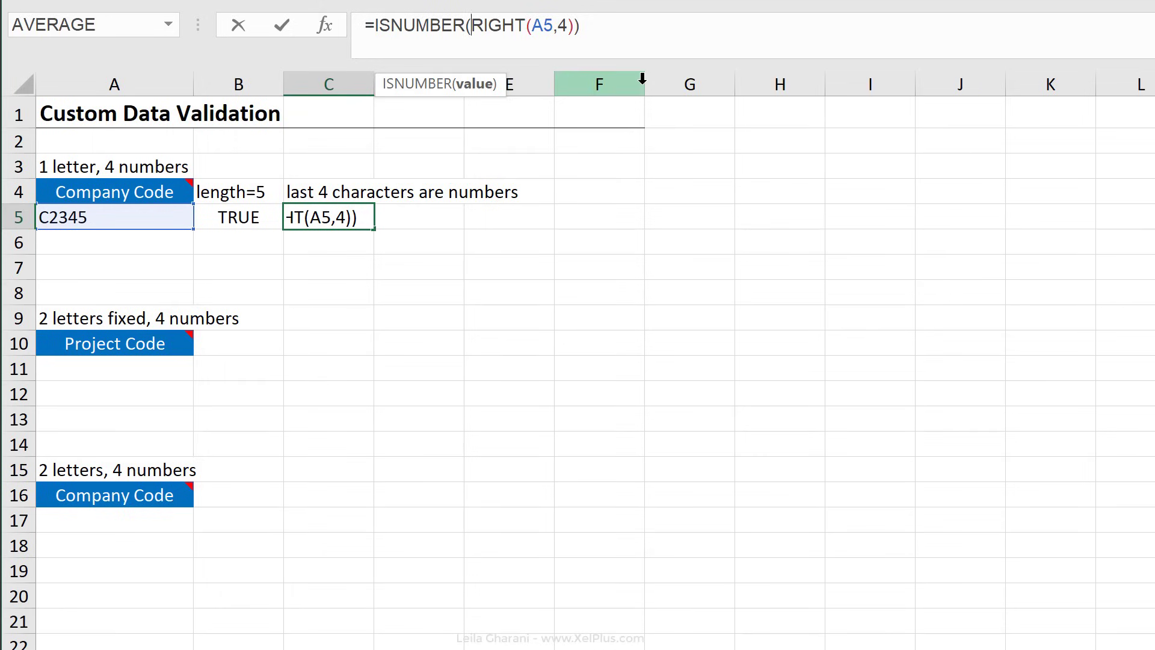
text(value()
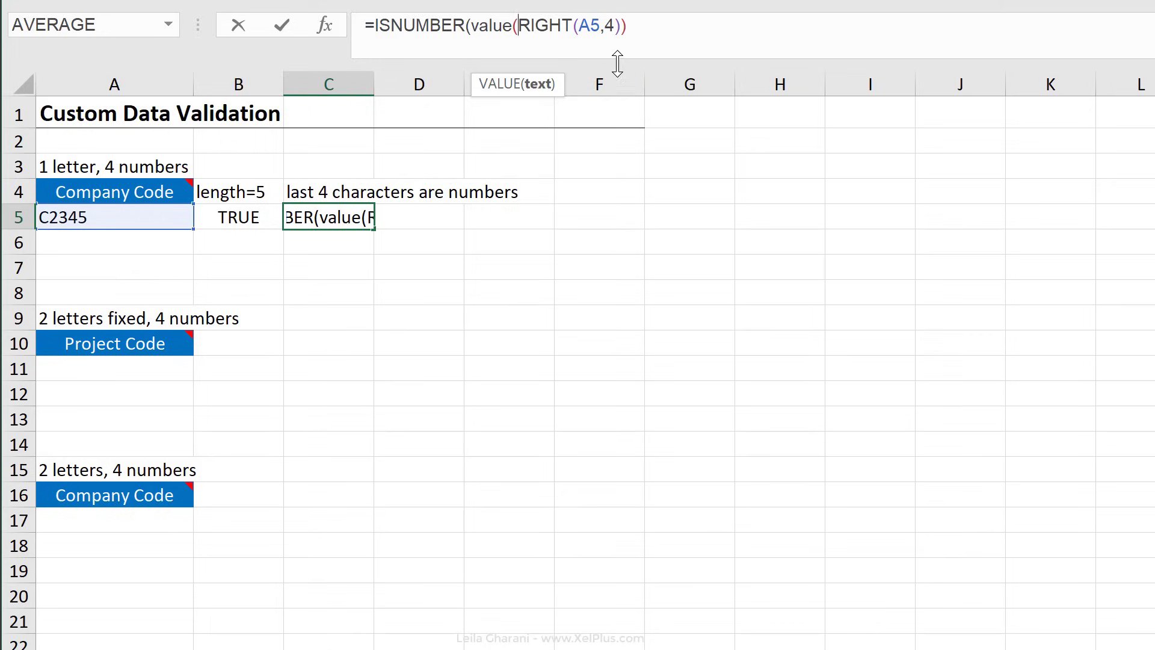
click(650, 30)
text())
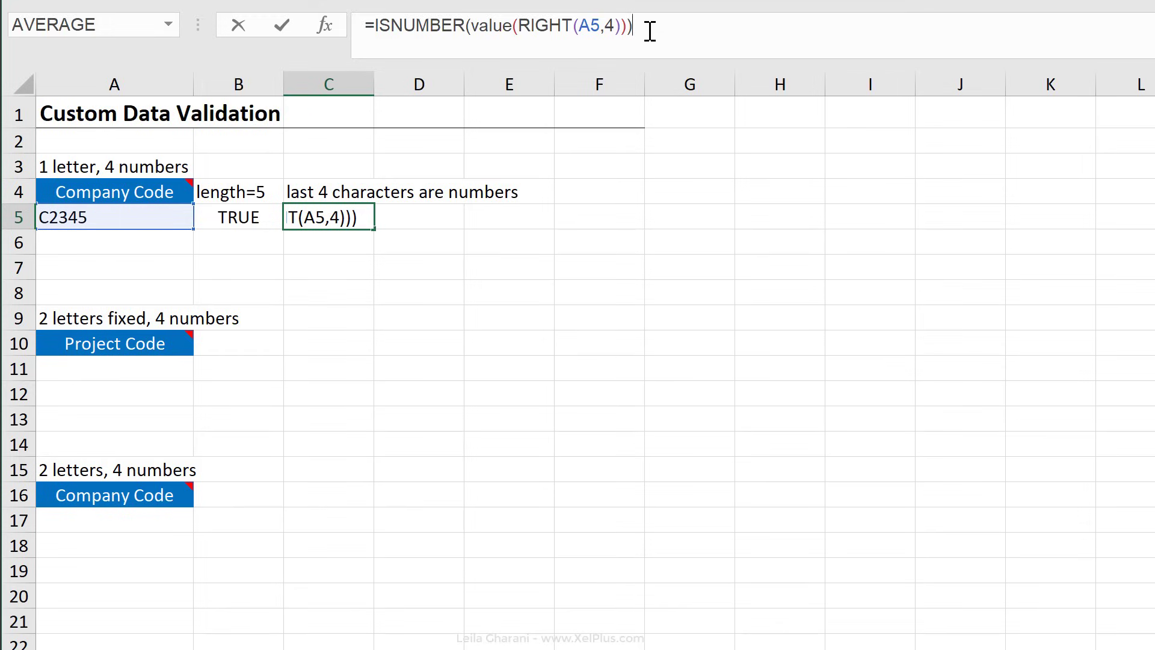
key(ctrl+Return)
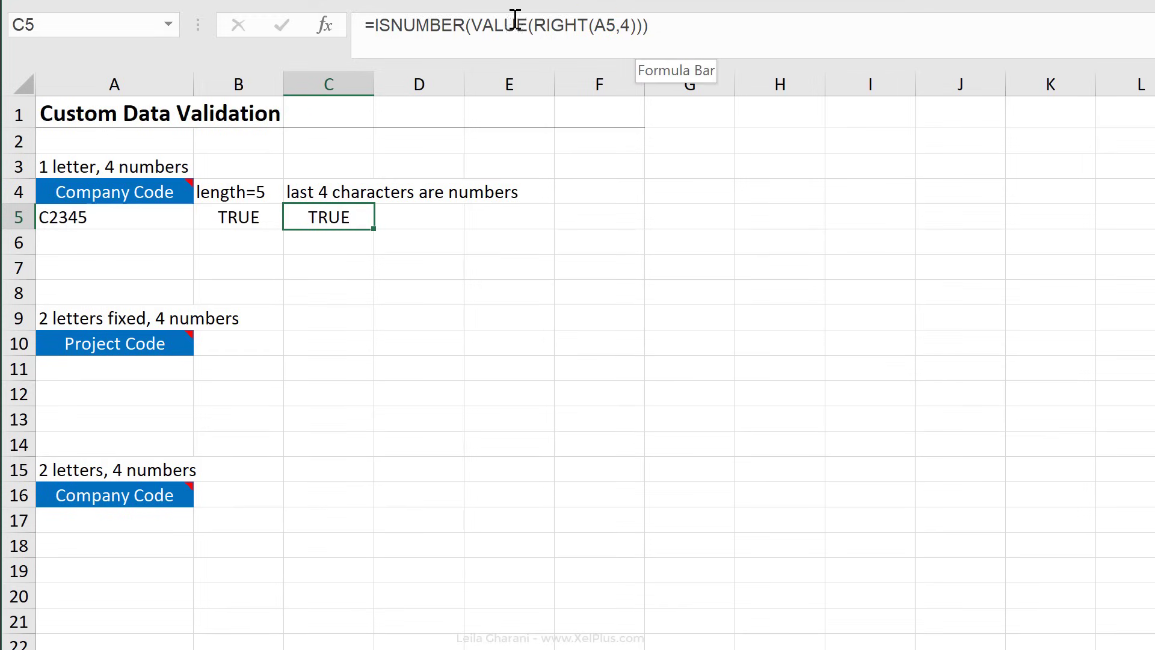
Step: Test C5 with code C234t showing FALSE, then restore C2345 in A5
click(96, 217)
click(444, 41)
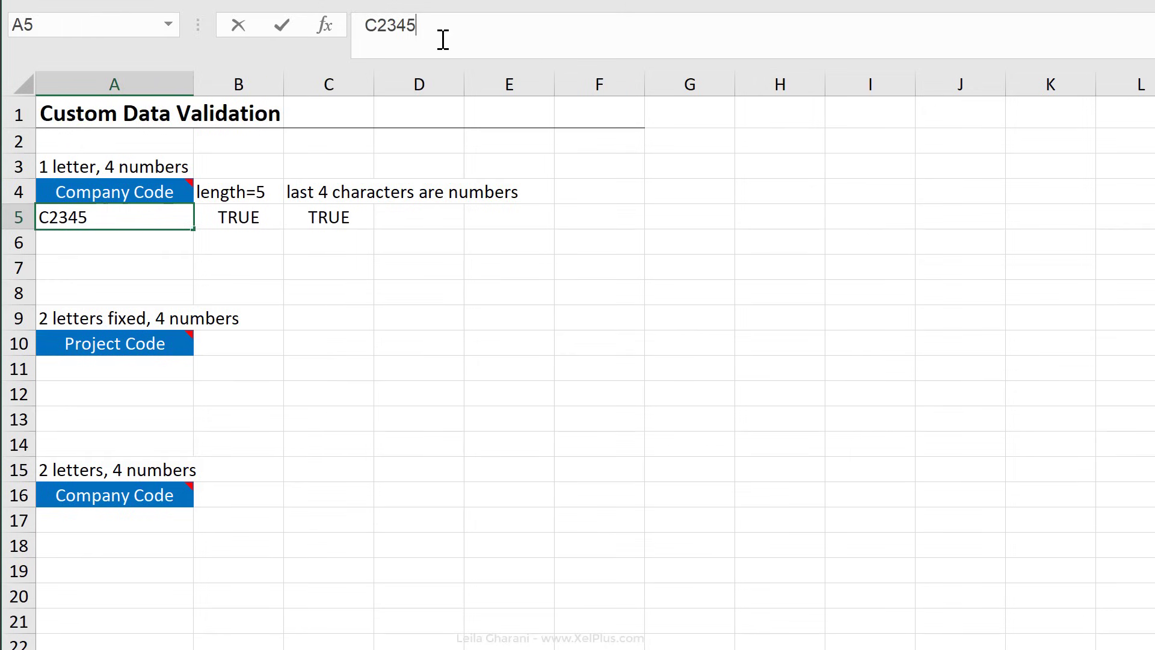
key(BackSpace)
text(t)
key(ctrl+Return)
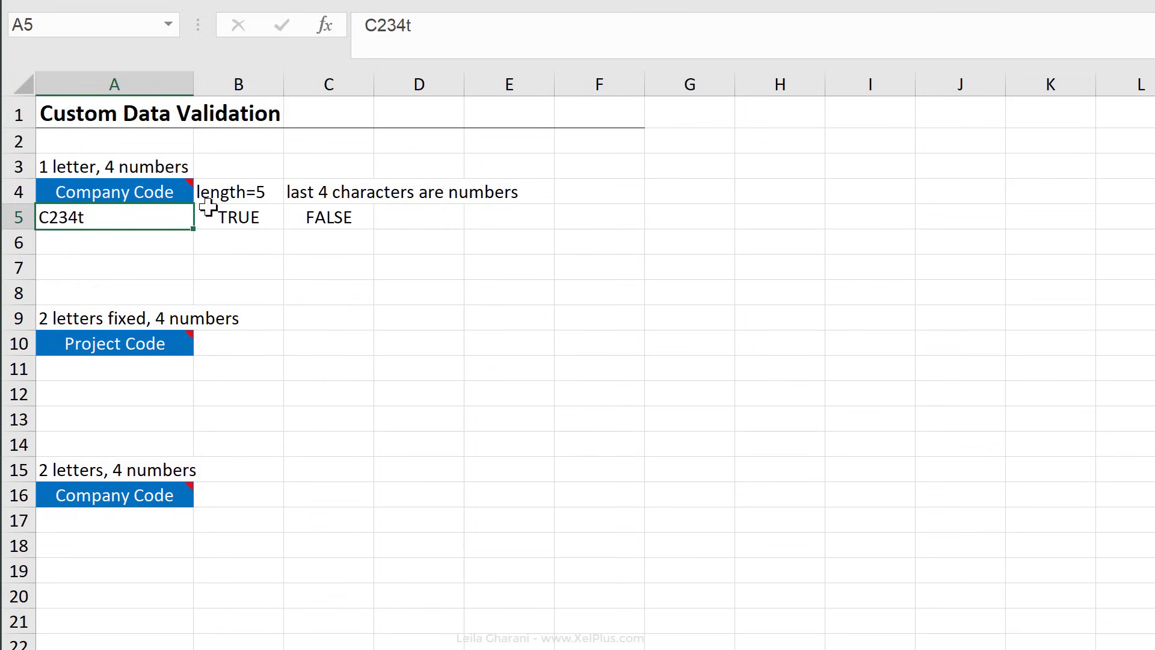
click(457, 42)
key(BackSpace)
text(5)
key(ctrl+Return)
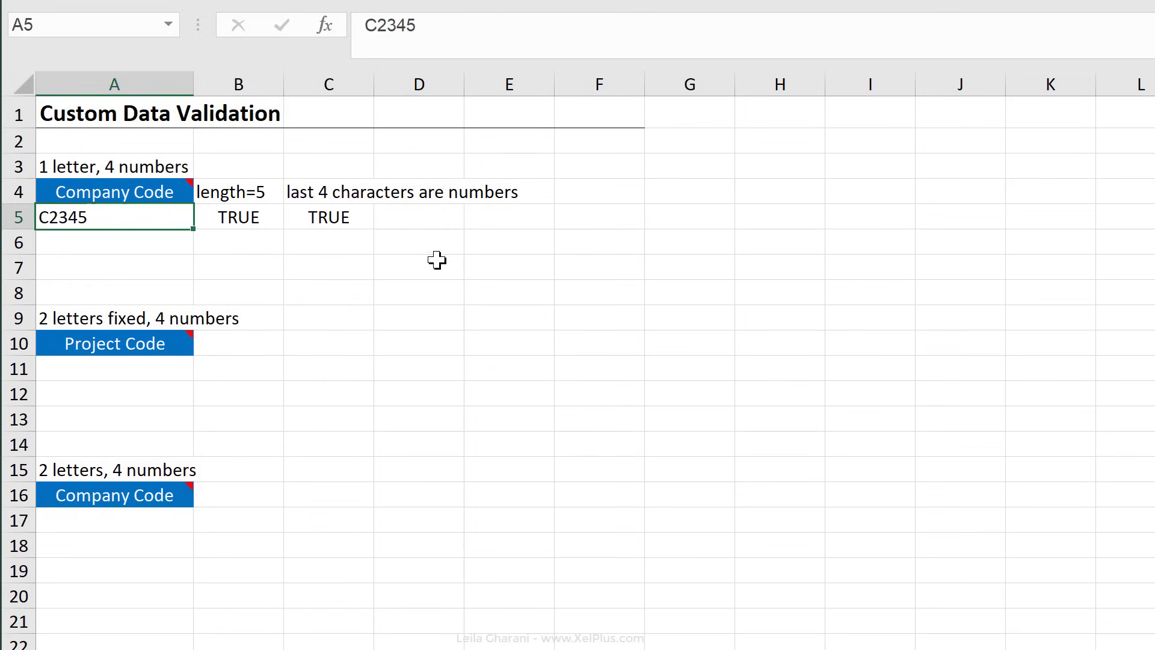
click(426, 188)
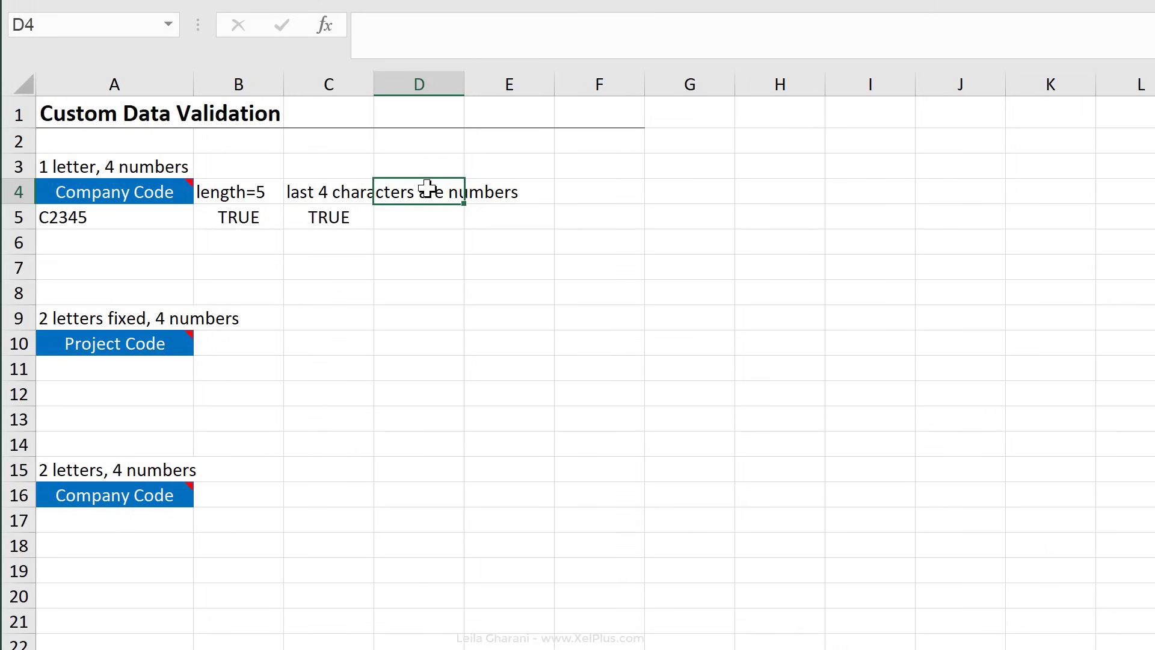
Step: Enter the D4 heading '1st character is non-numeric' and step through row 5's checks
text(1st ch)
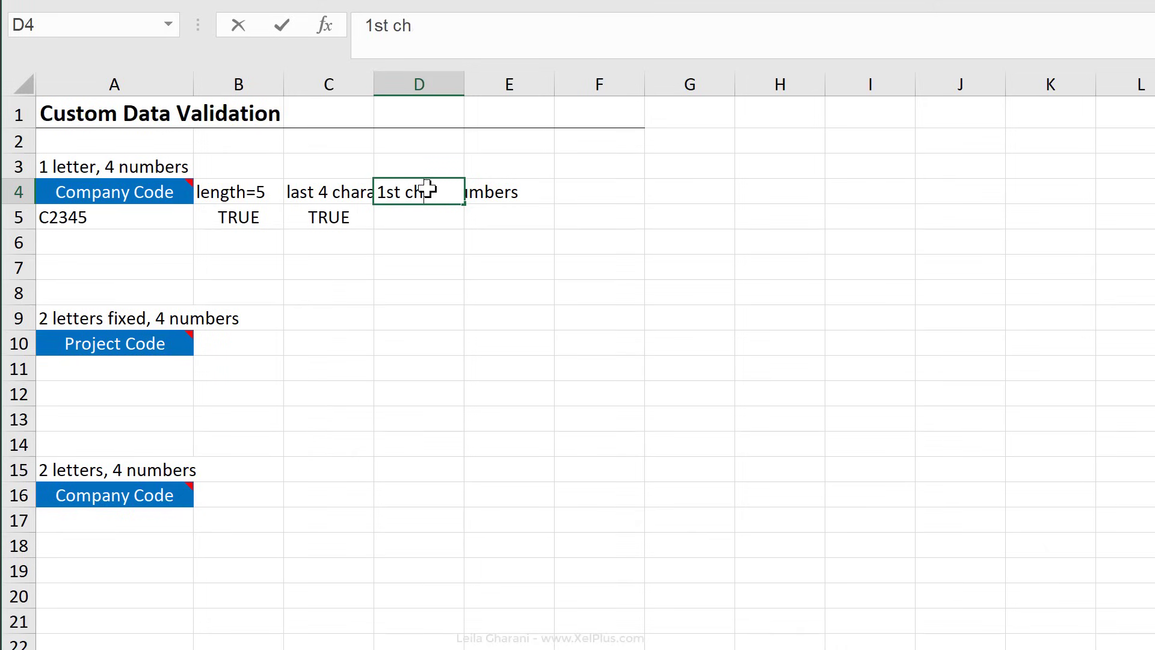
text(aracter is non-)
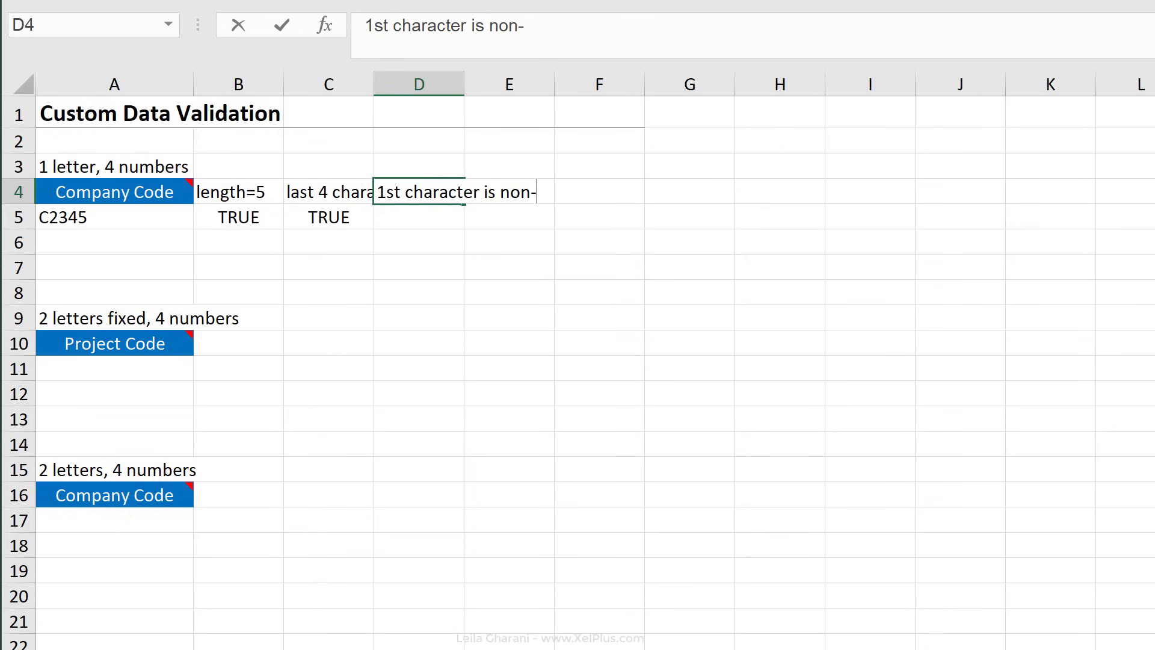
text(numeric)
key(ctrl+Return)
key(Down)
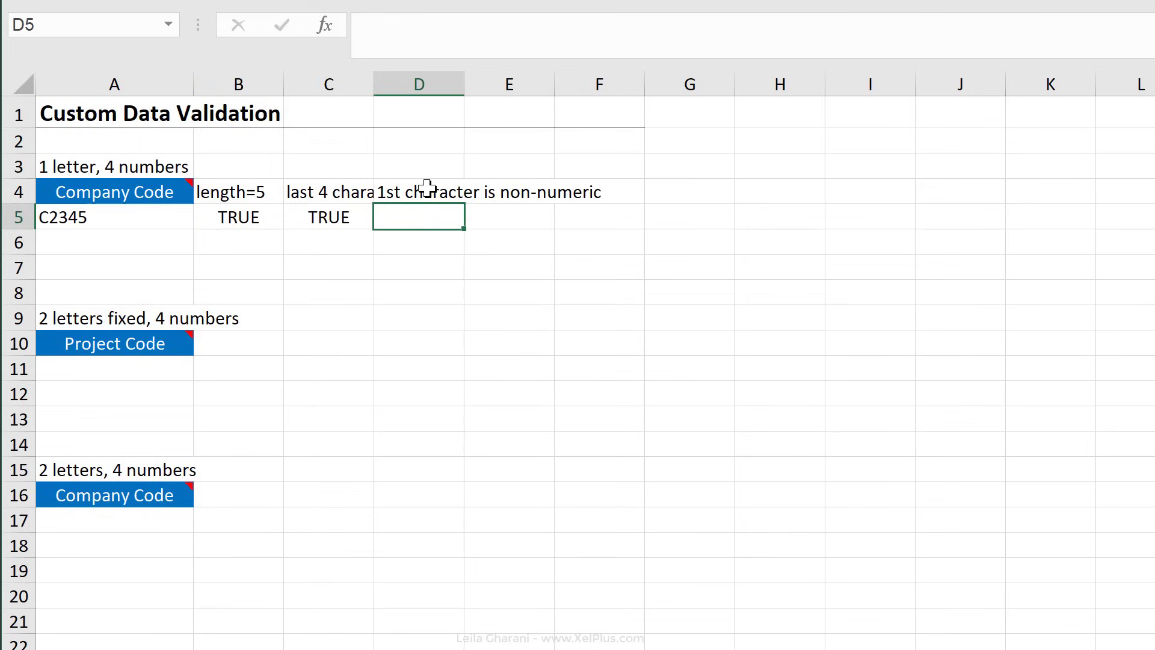
key(Left)
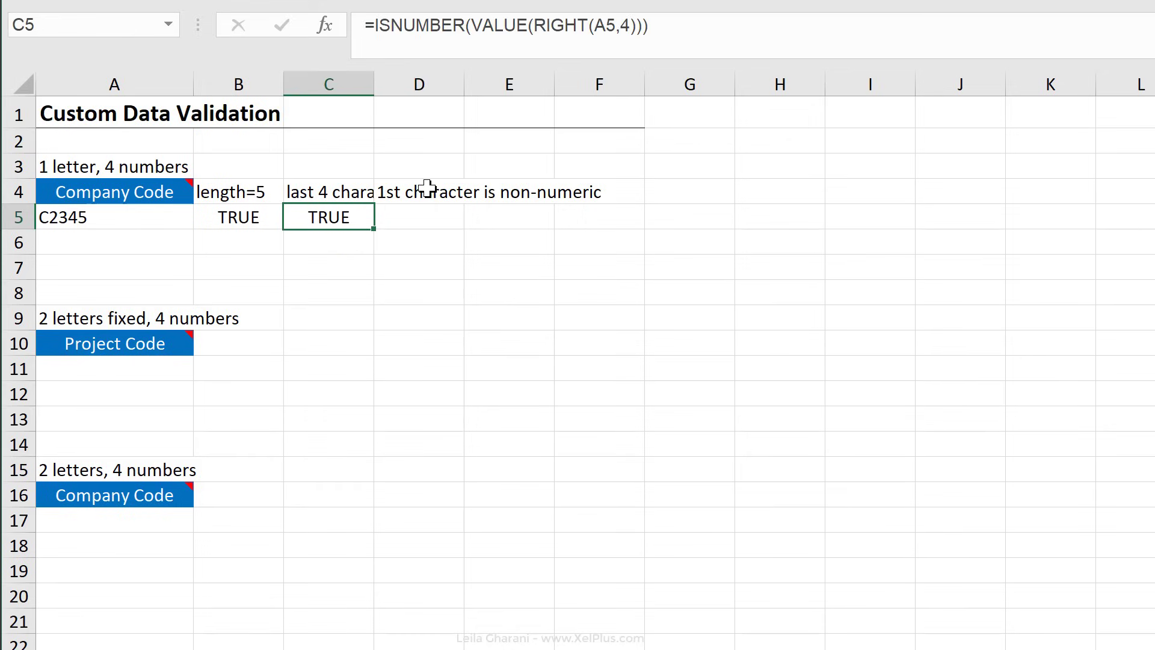
key(Left)
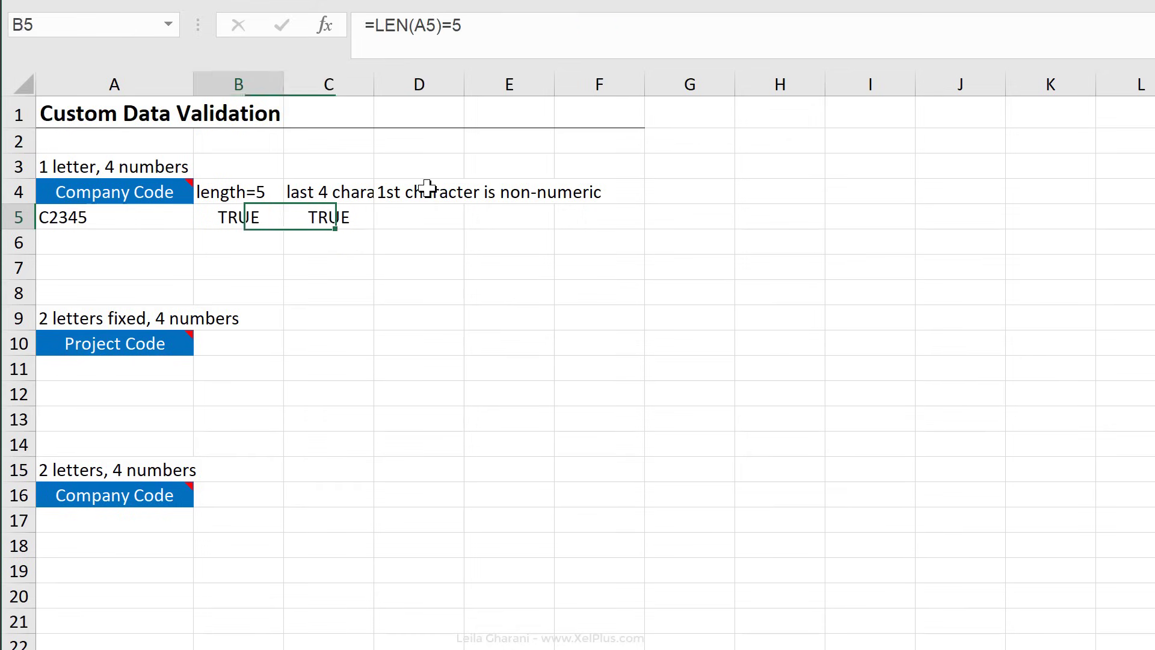
key(Left)
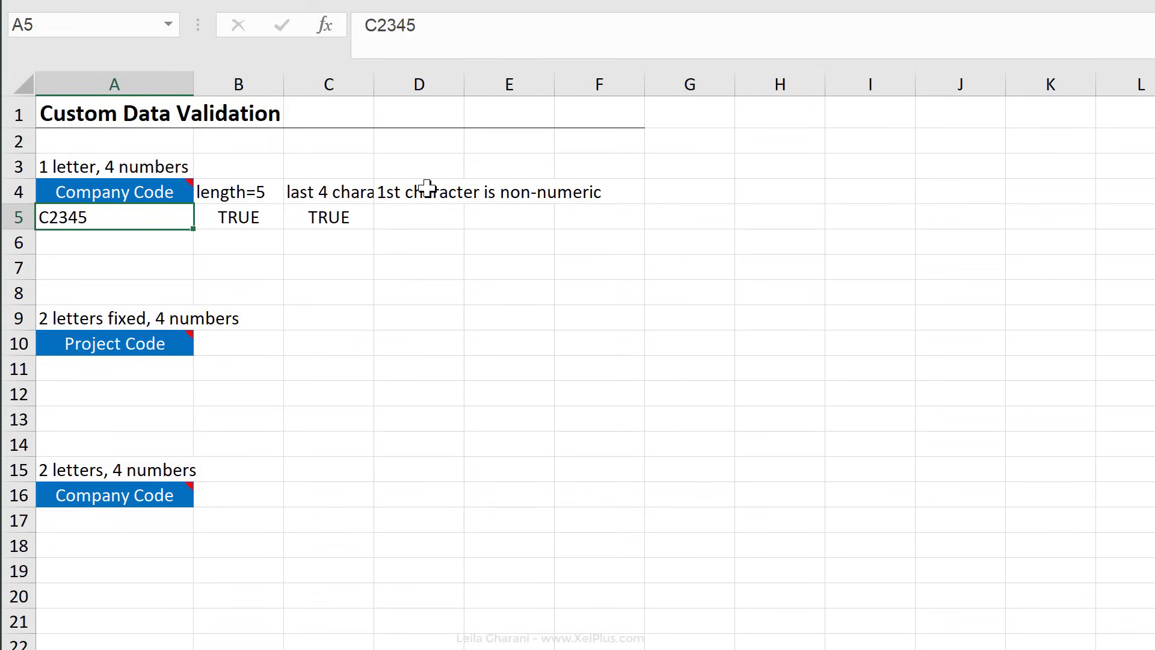
key(Right)
key(Right)
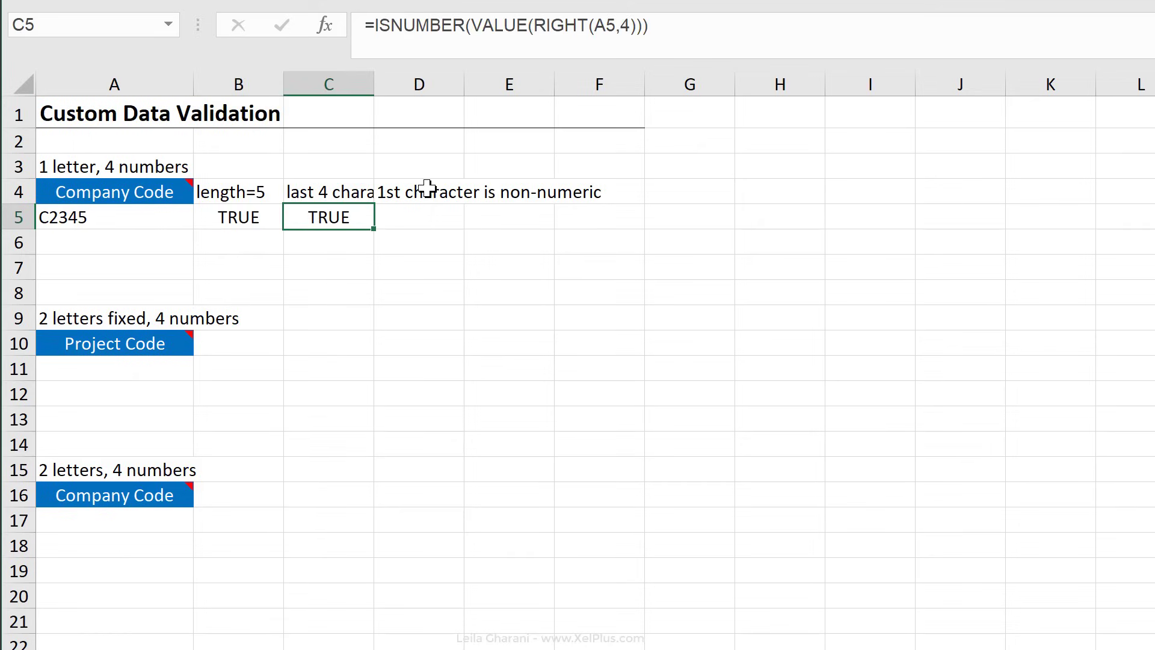
key(Right)
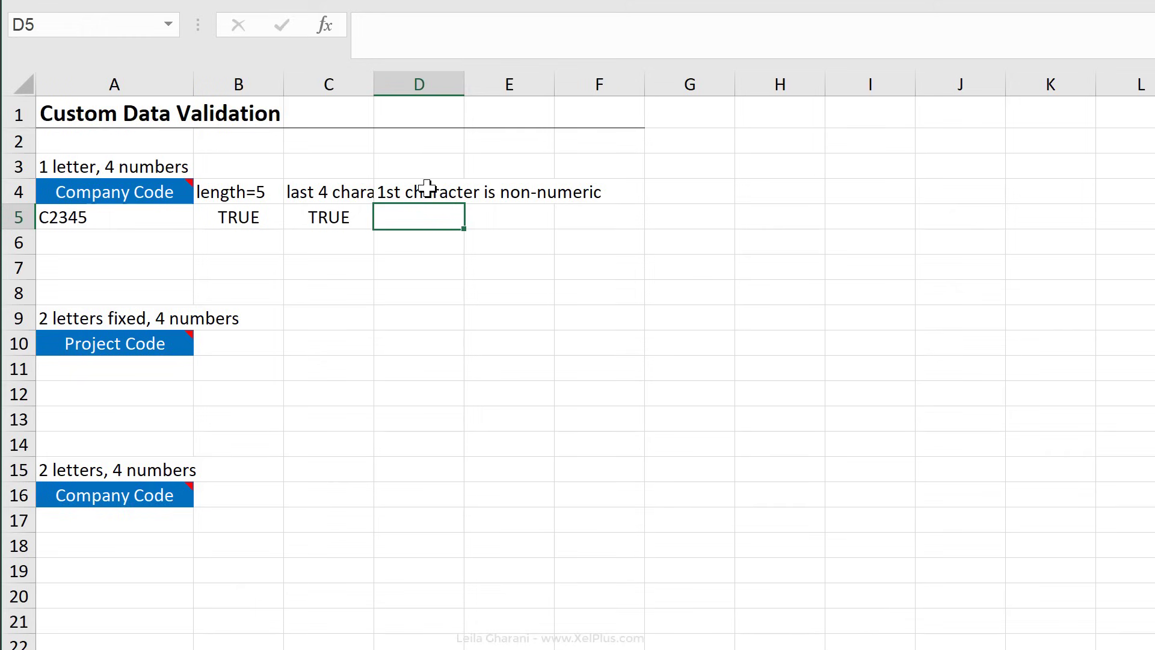
Step: Enter =ISNUMBER(VALUE(LEFT(A5,1))) in D5, accepting Excel's suggested correction
text(=)
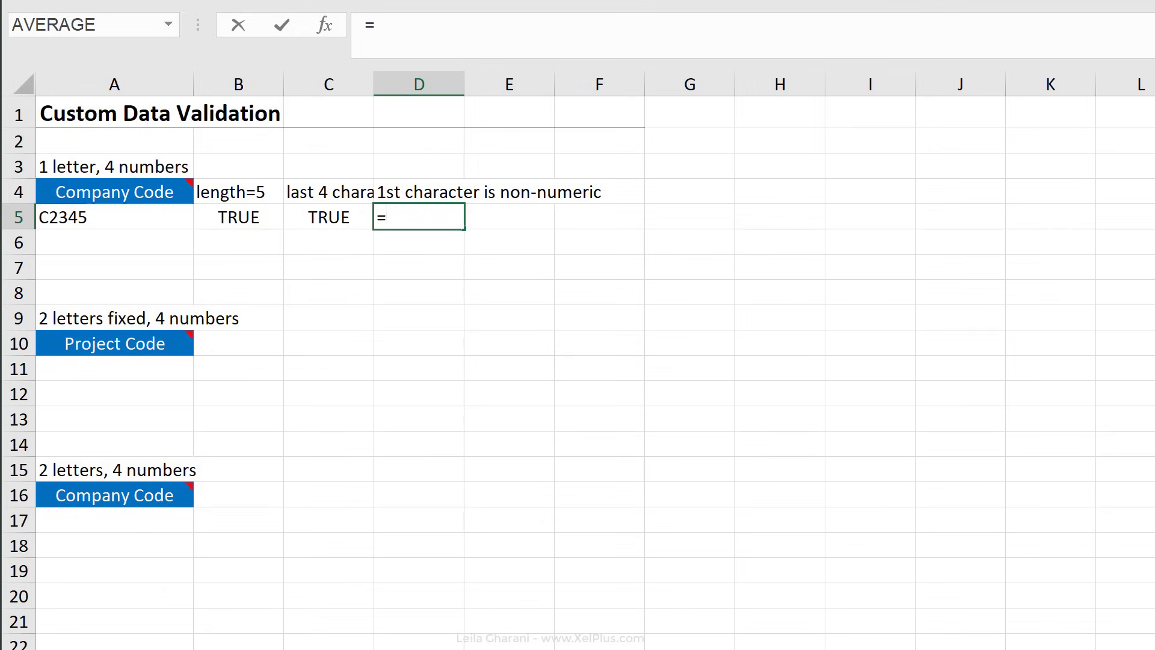
text(left)
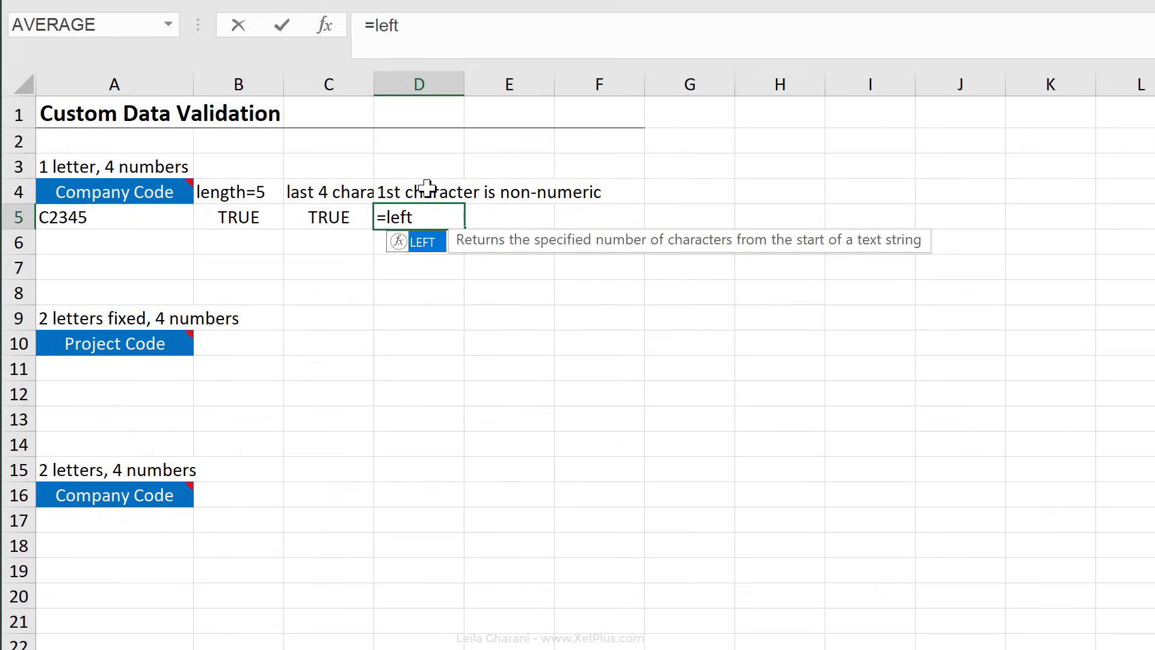
text(()
click(148, 224)
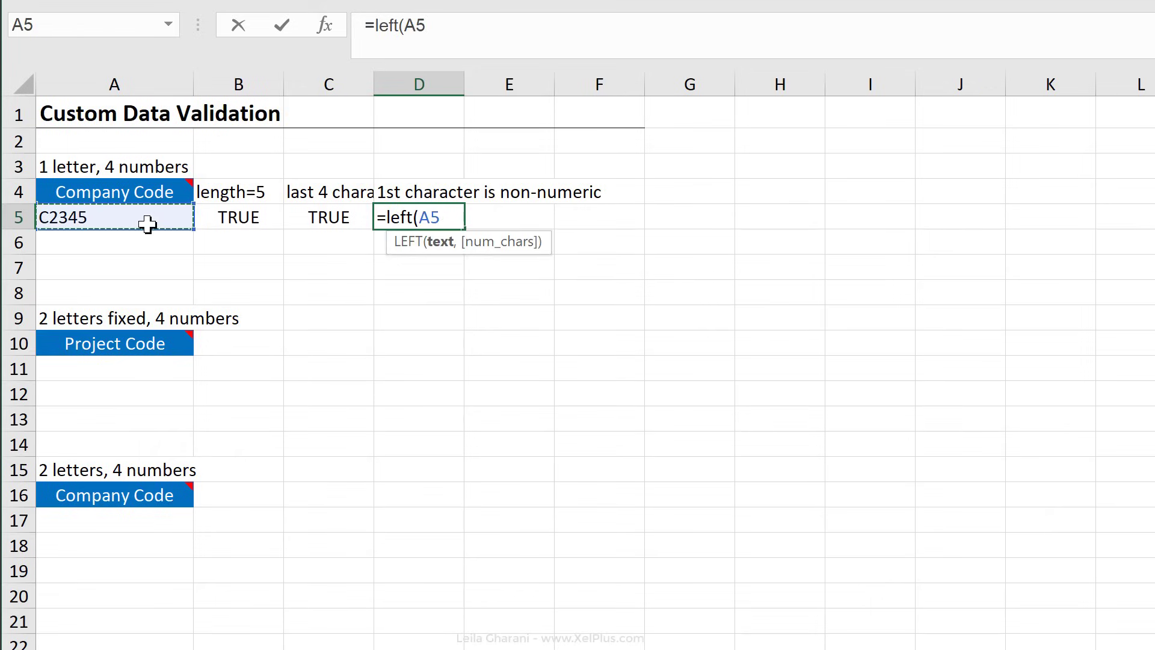
text(,1)
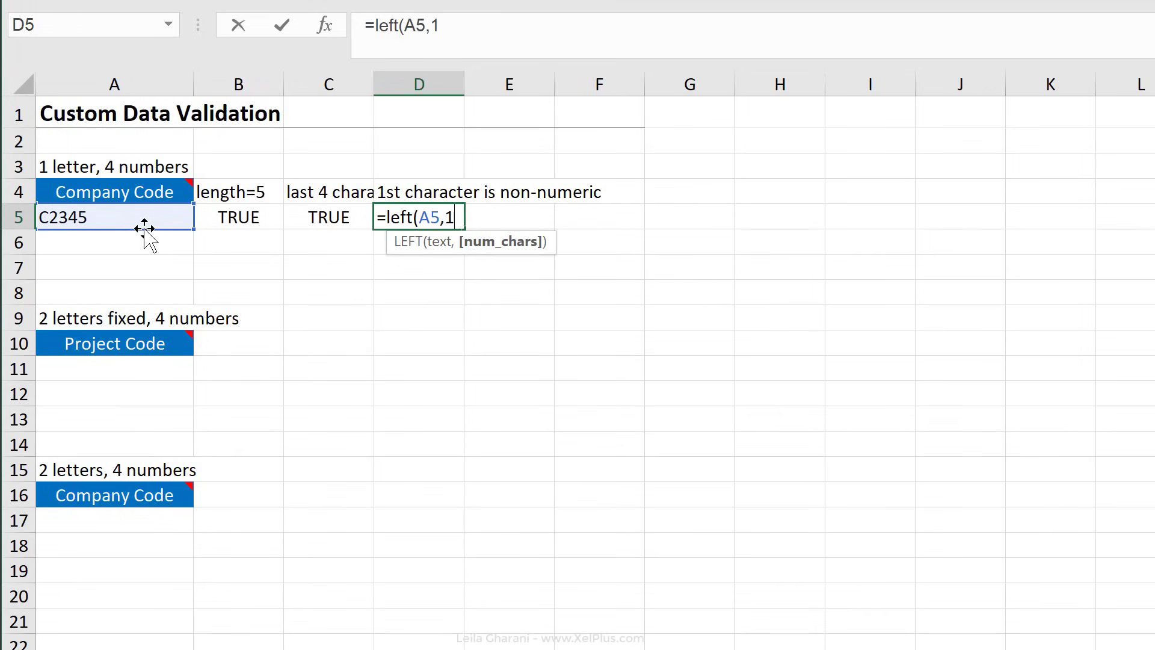
text())
key(ctrl+Return)
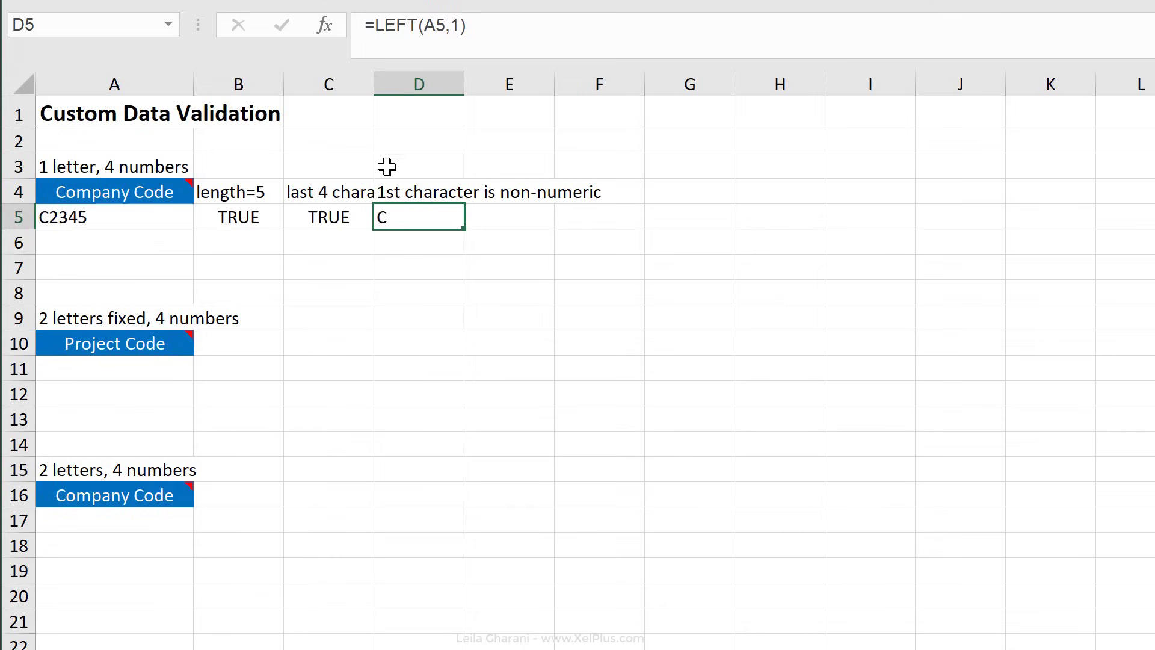
click(376, 26)
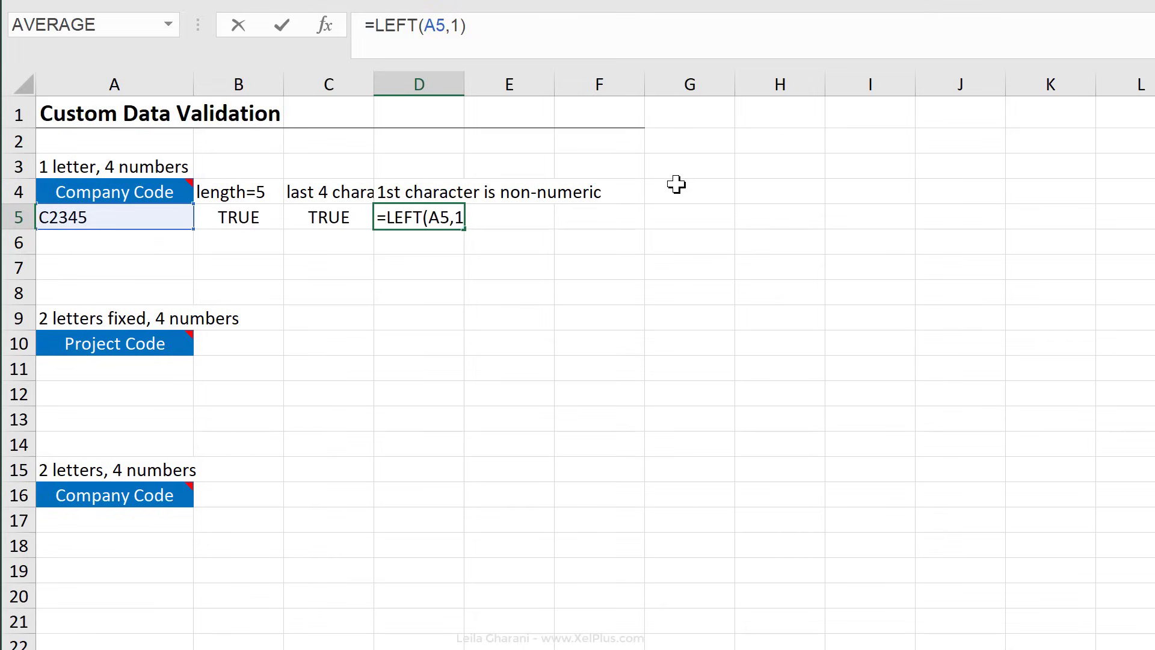
text(isnumber)
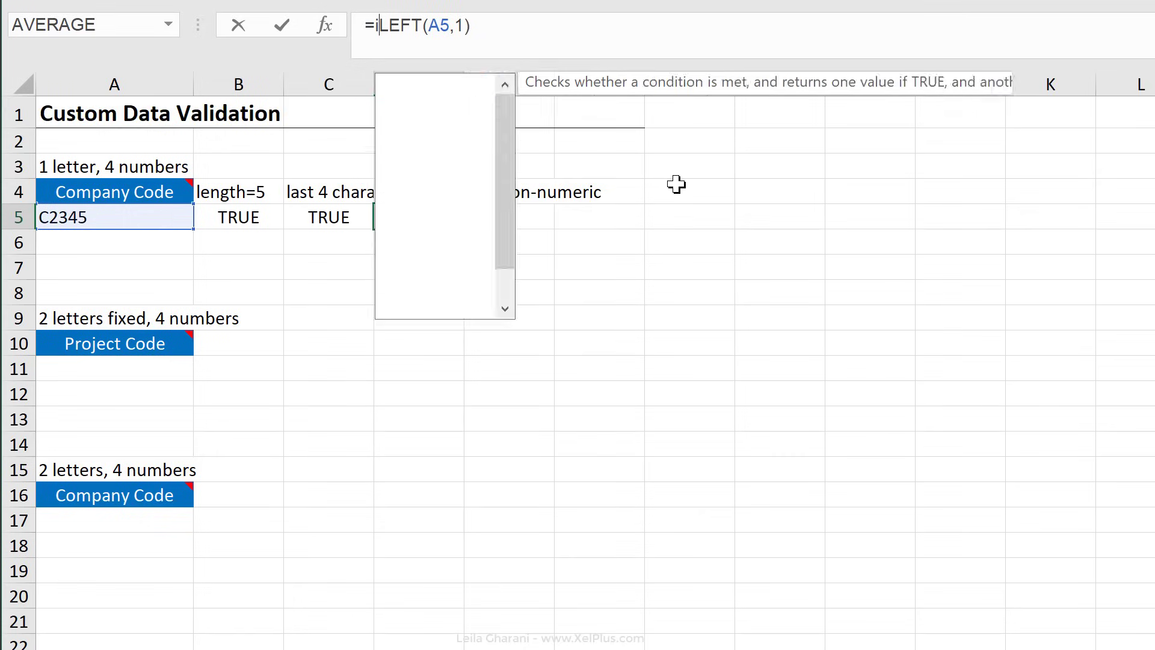
text(()
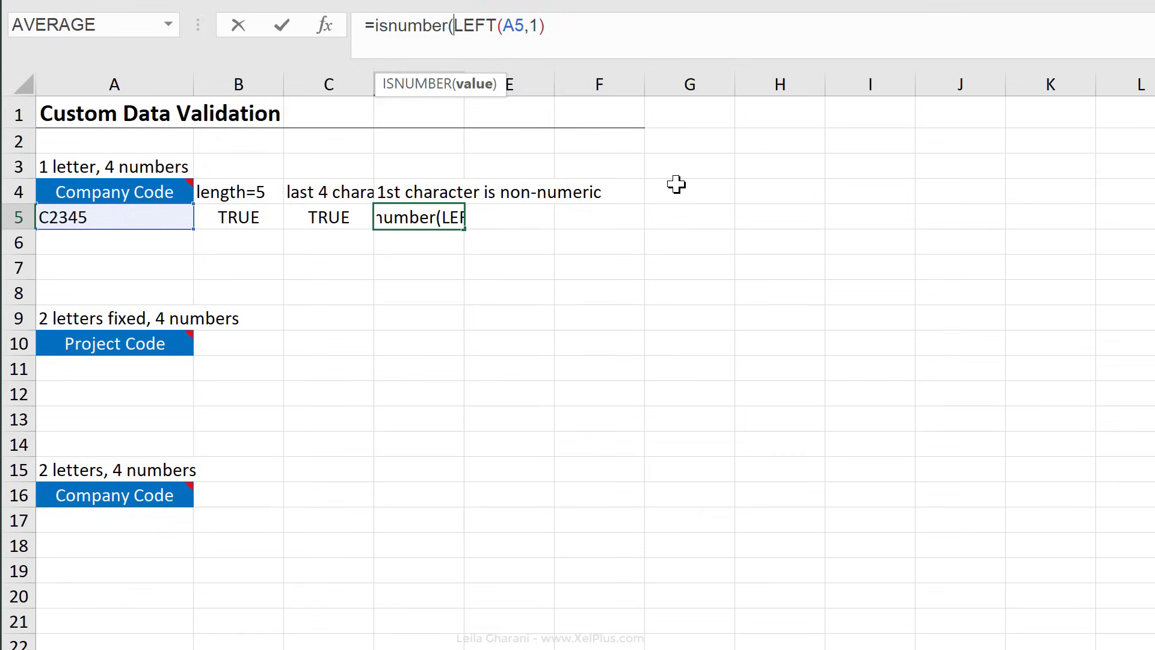
text(value(LEFT(A5,1)
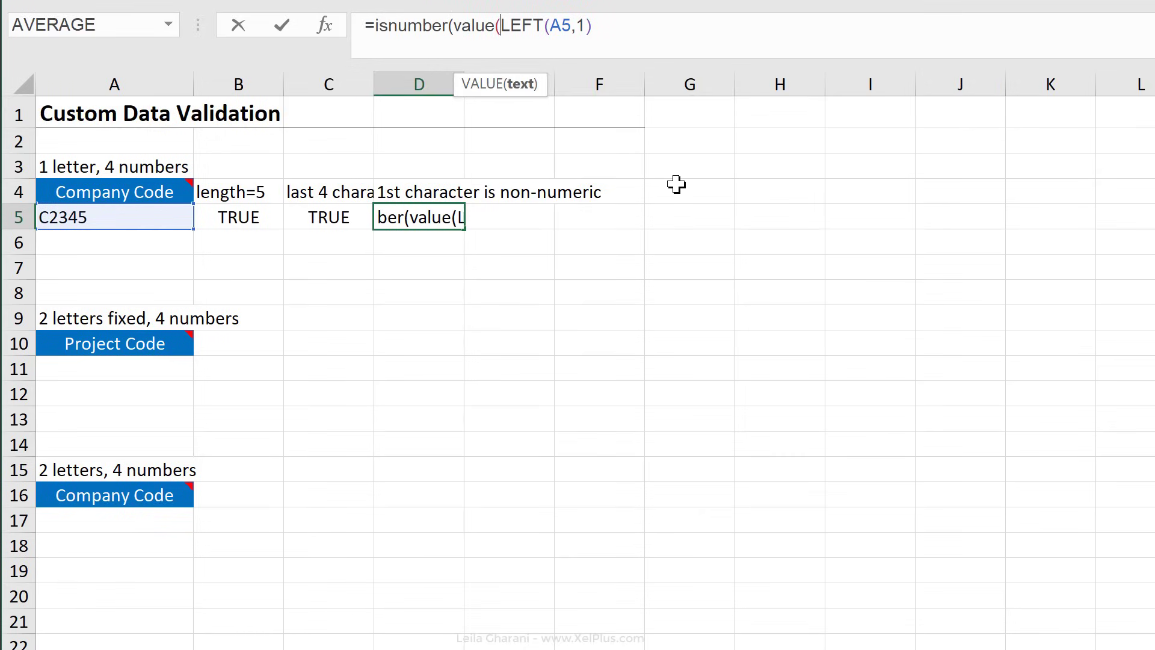
text())
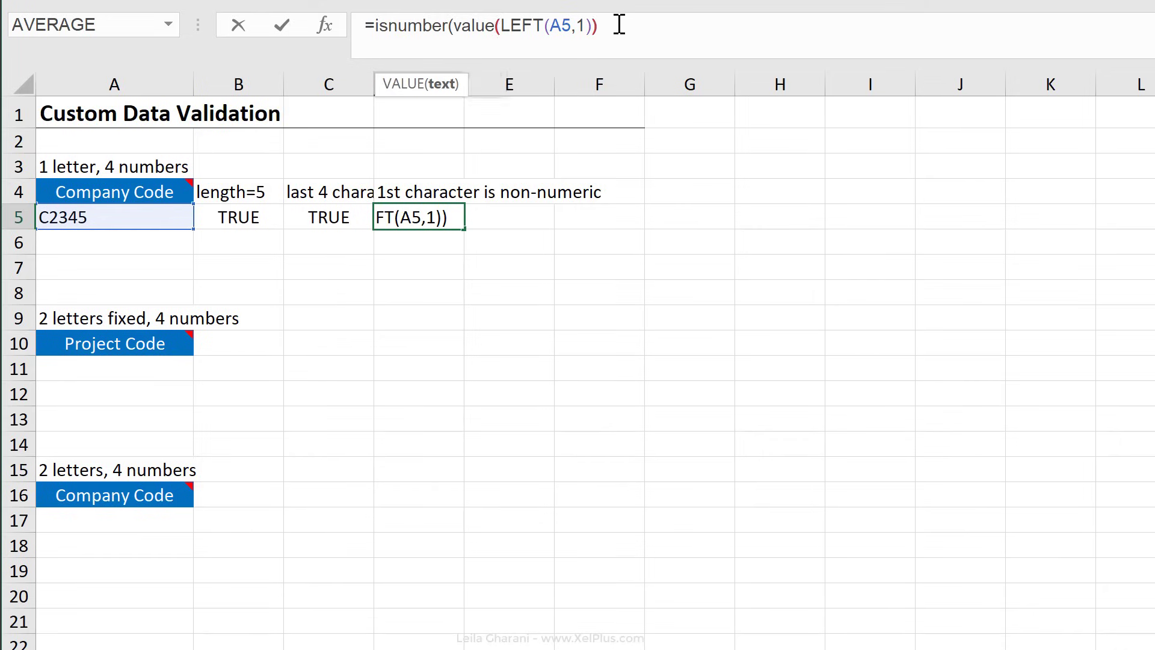
key(Return)
click(789, 377)
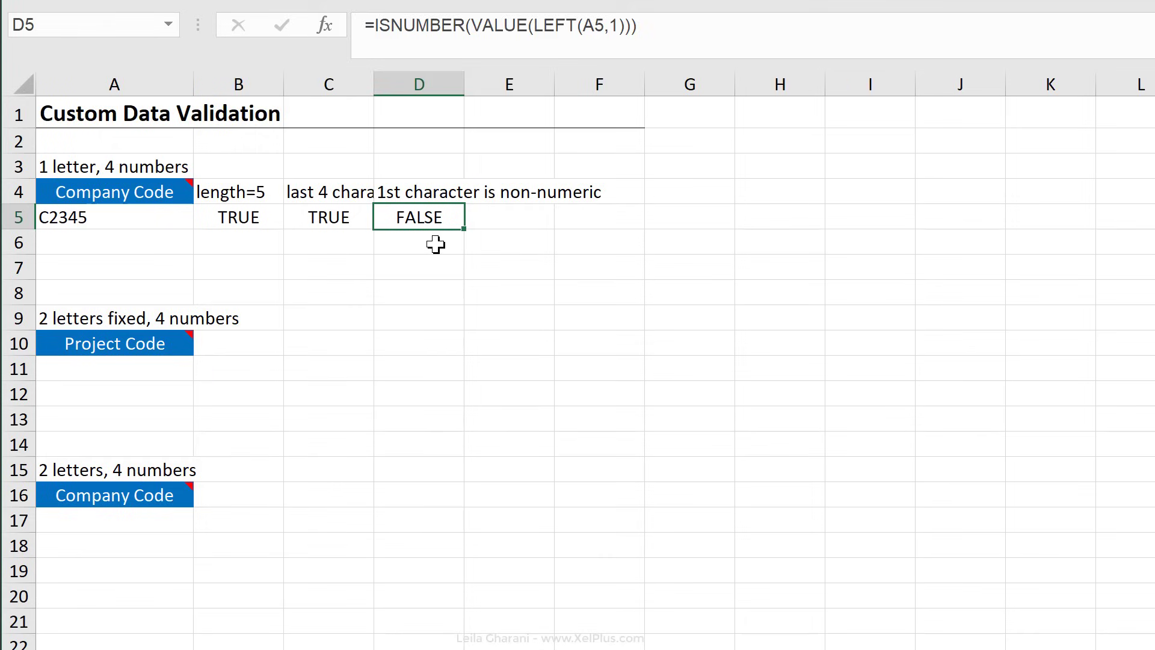
Step: Wrap D5's formula in NOT so it returns TRUE for C2345
click(377, 25)
text(not()
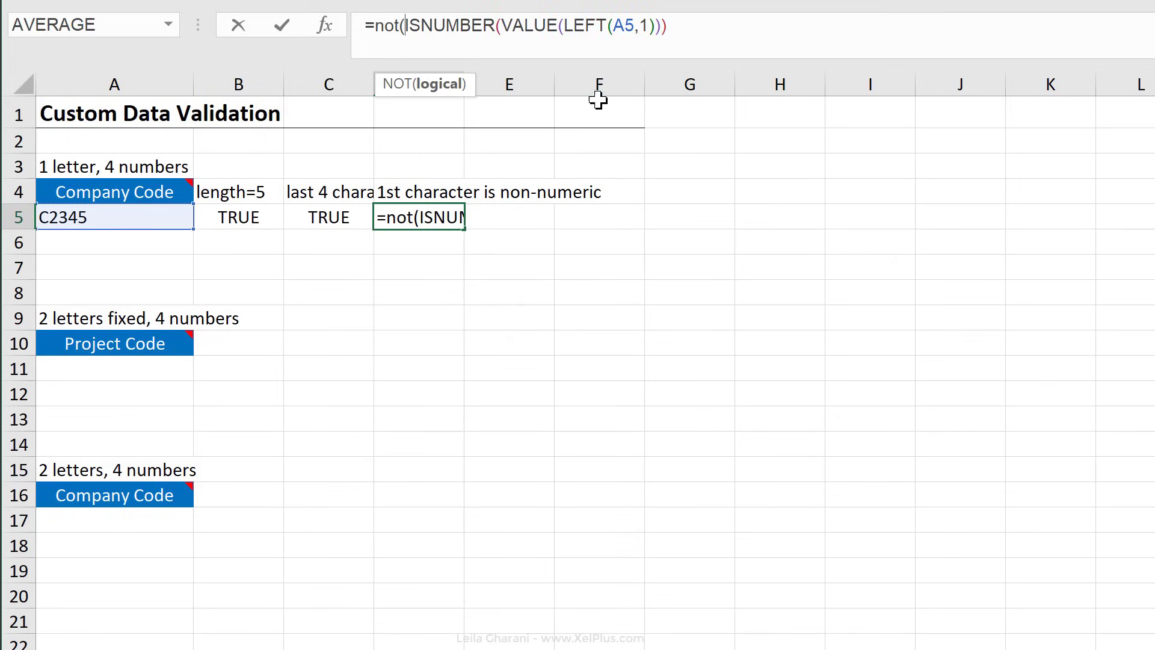
text())
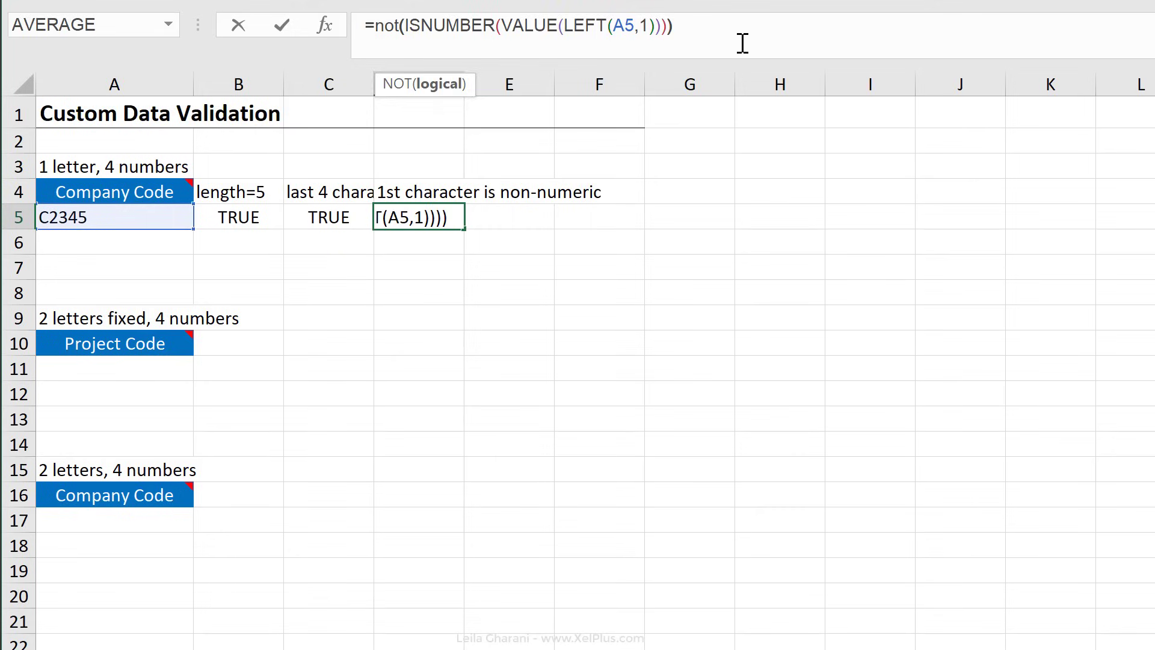
key(ctrl+Return)
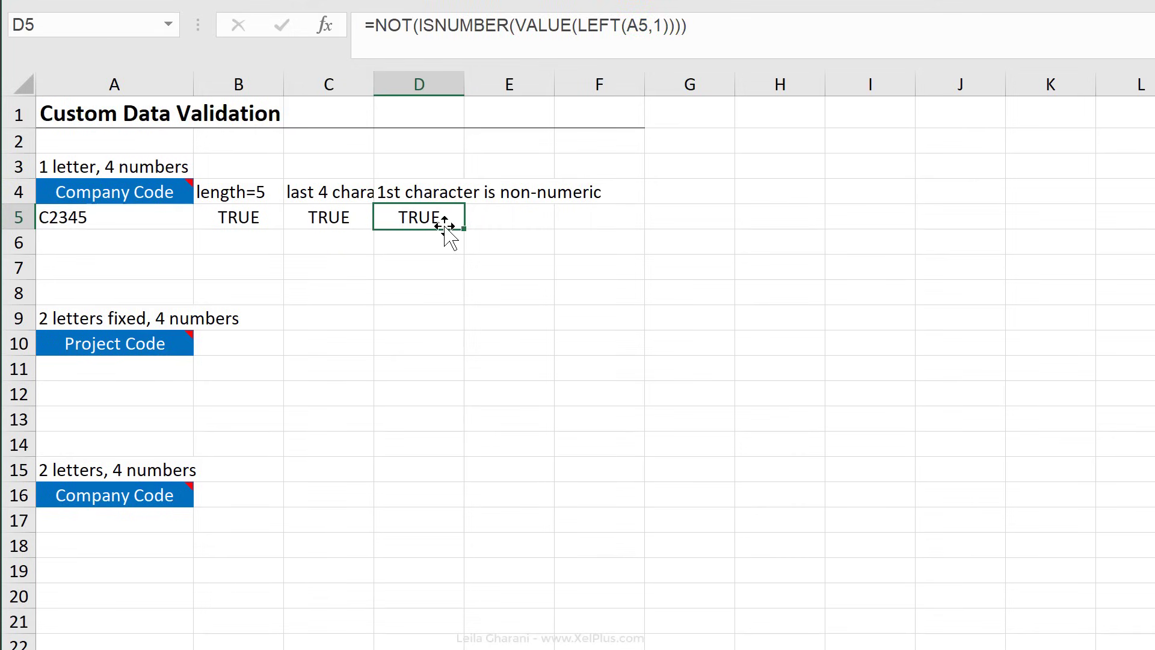
click(90, 220)
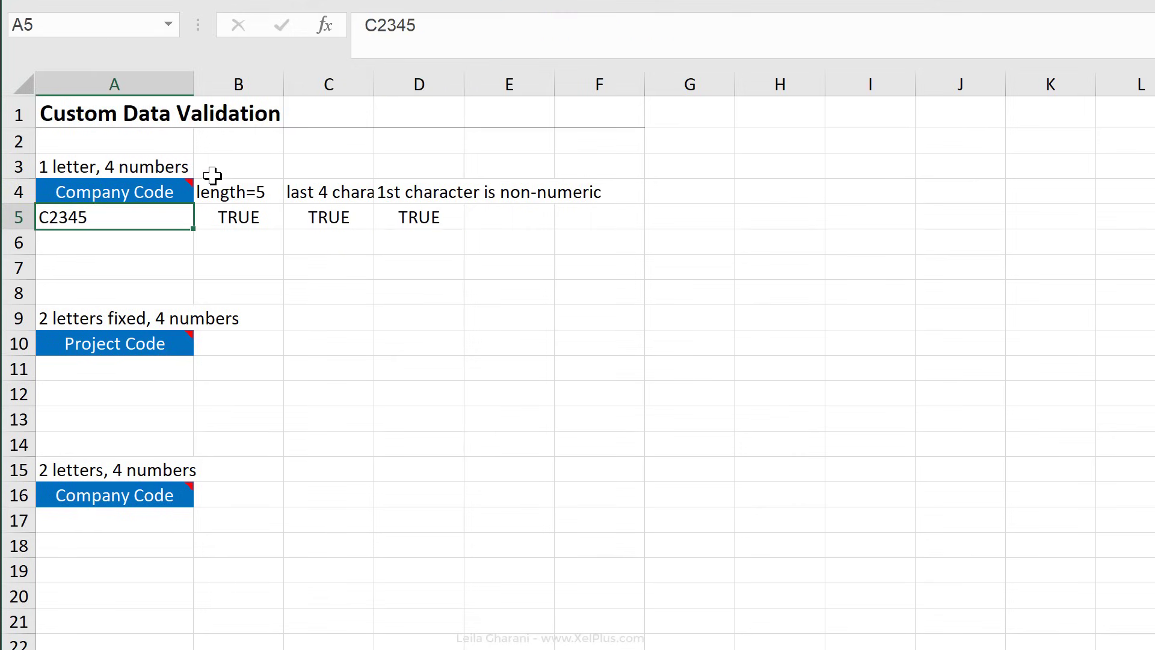
click(377, 24)
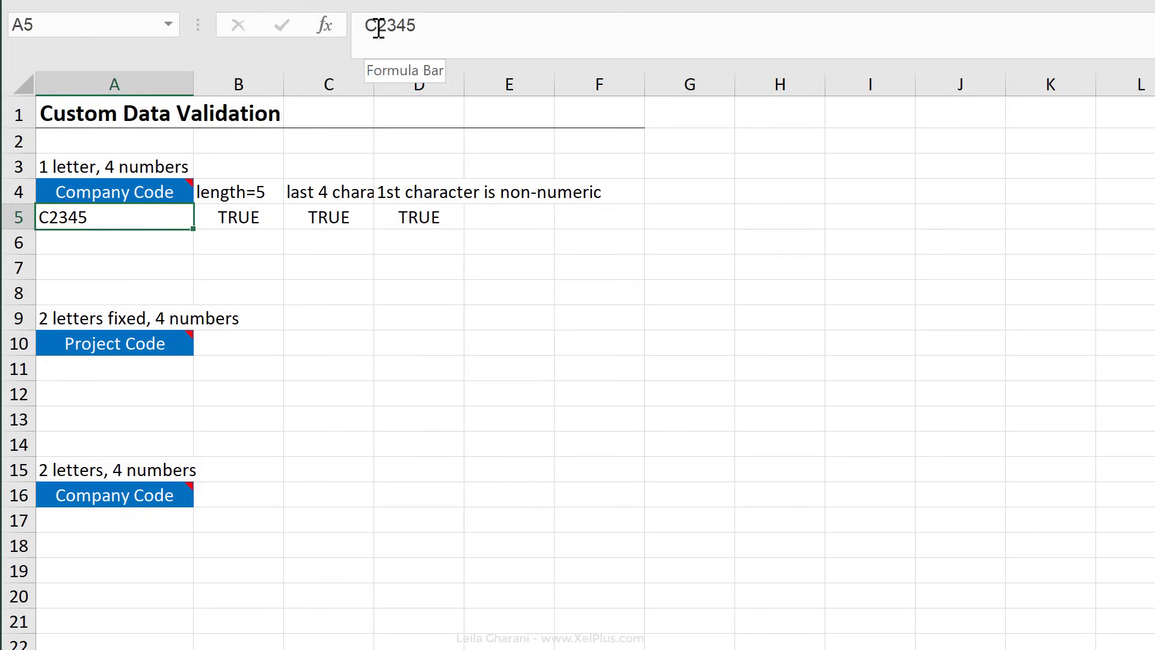
key(BackSpace)
text(5)
key(ctrl+Return)
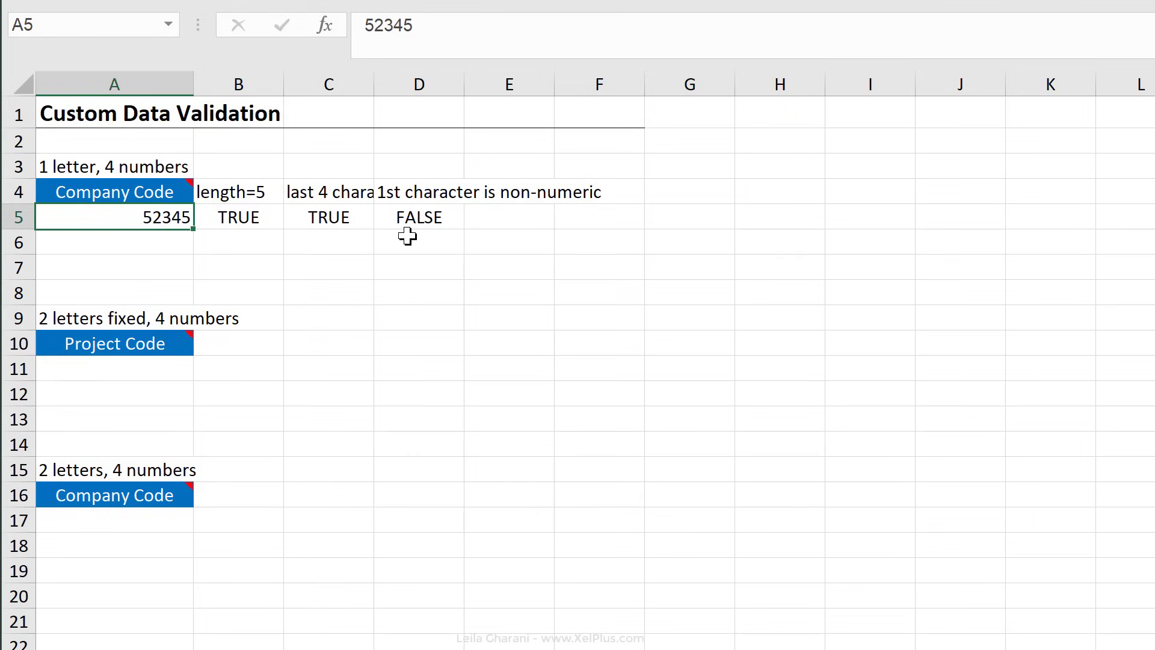
click(442, 40)
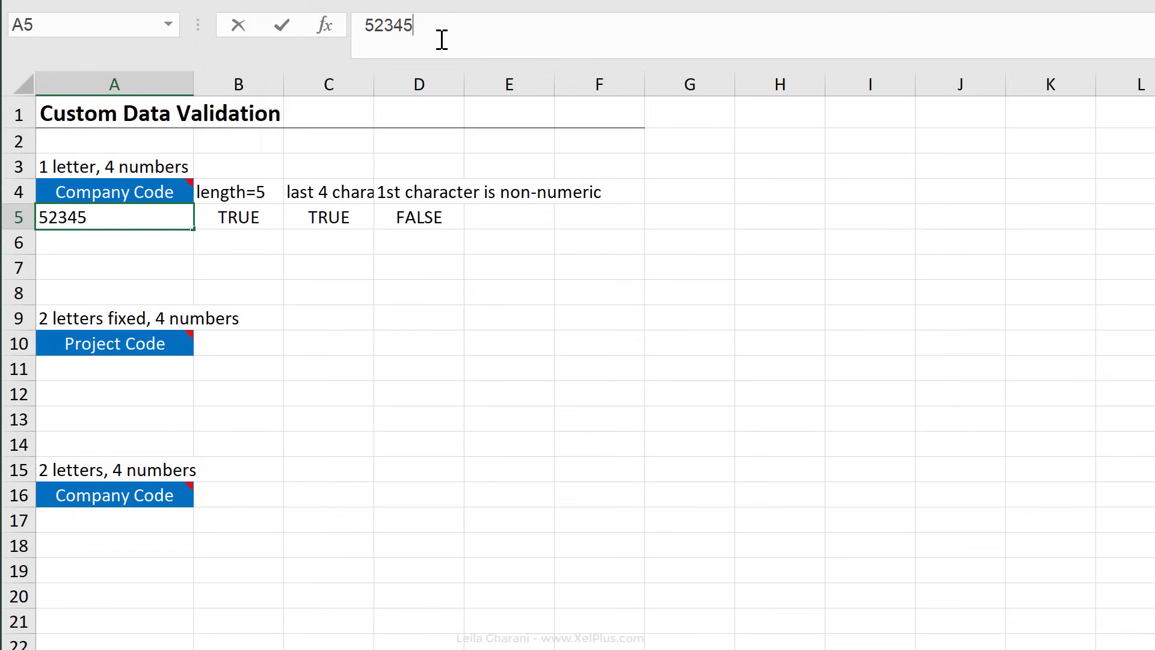
text(7)
key(ctrl+Return)
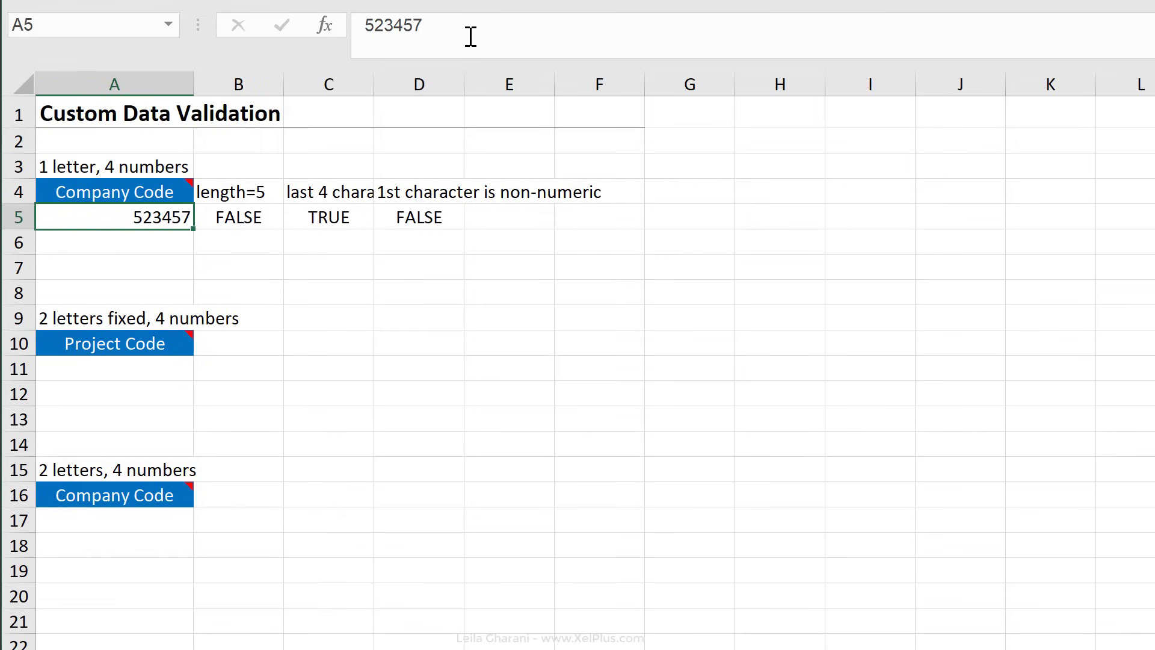
text(C2345)
key(ctrl+Return)
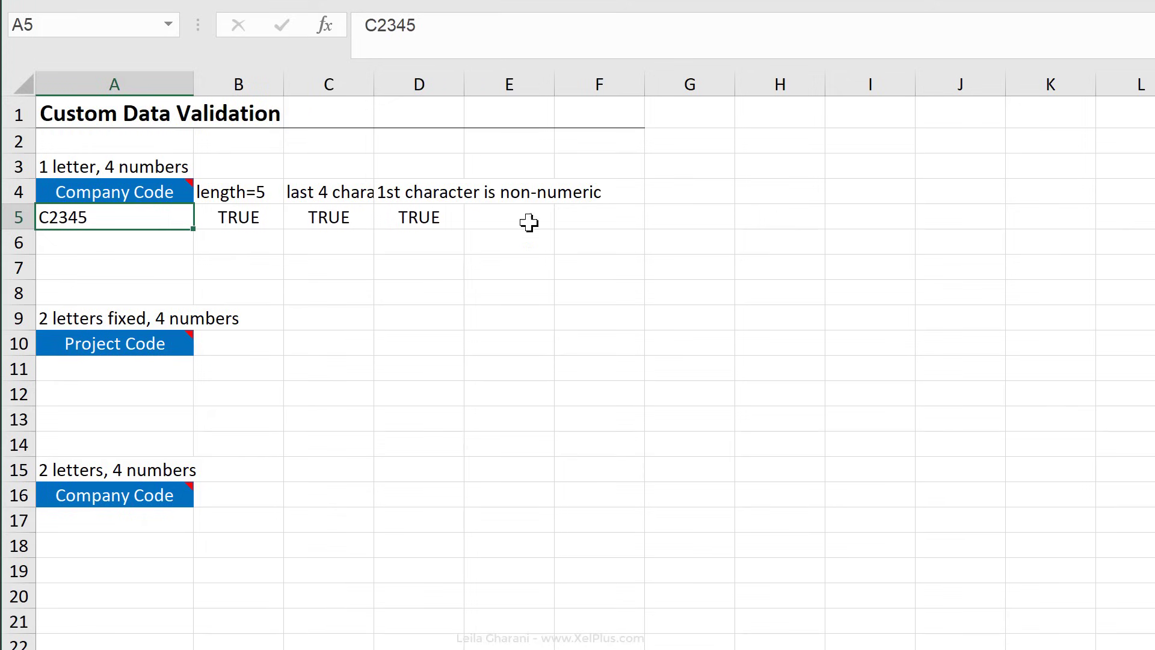
click(576, 220)
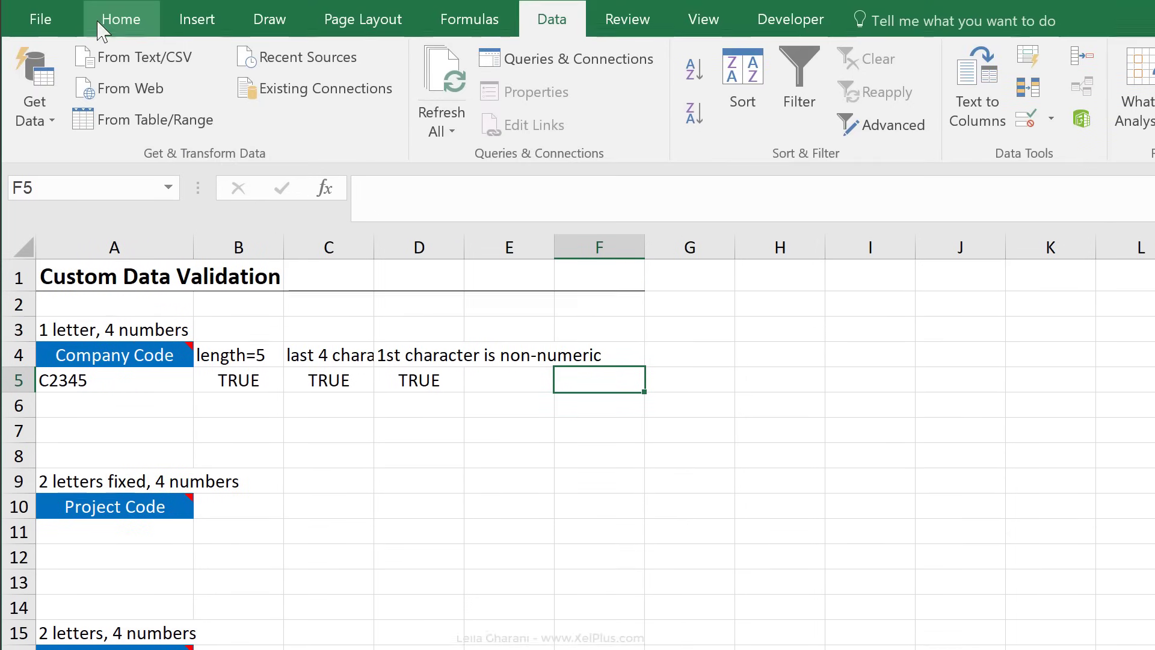
Step: Open the Office Clipboard pane from the Home tab
click(96, 20)
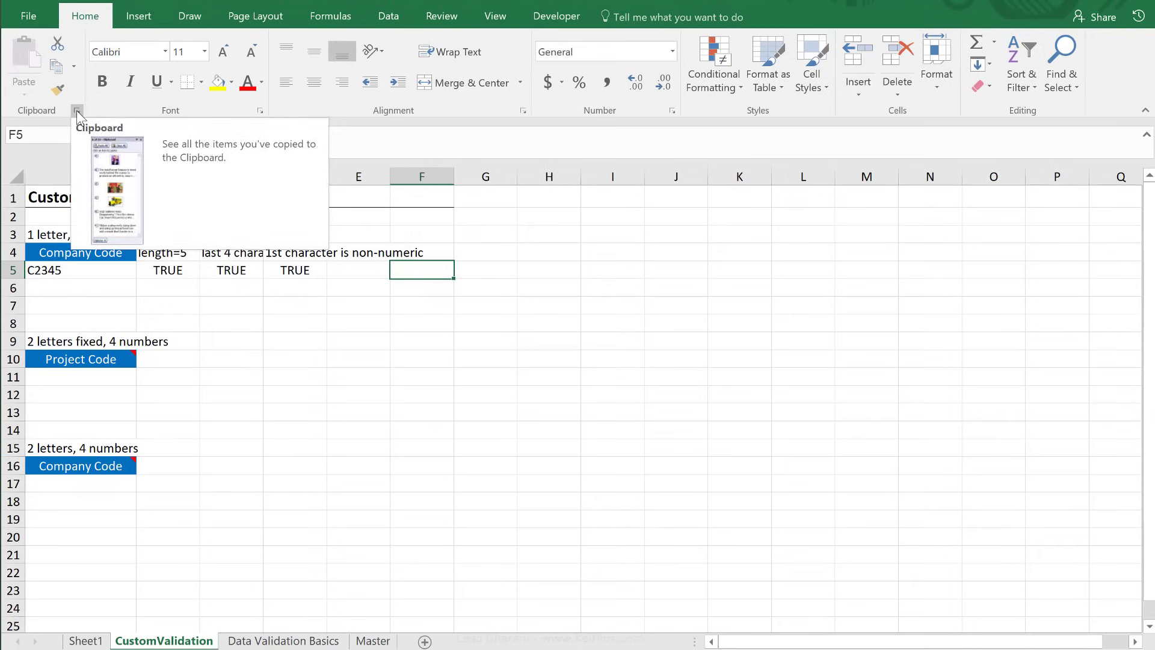
click(77, 110)
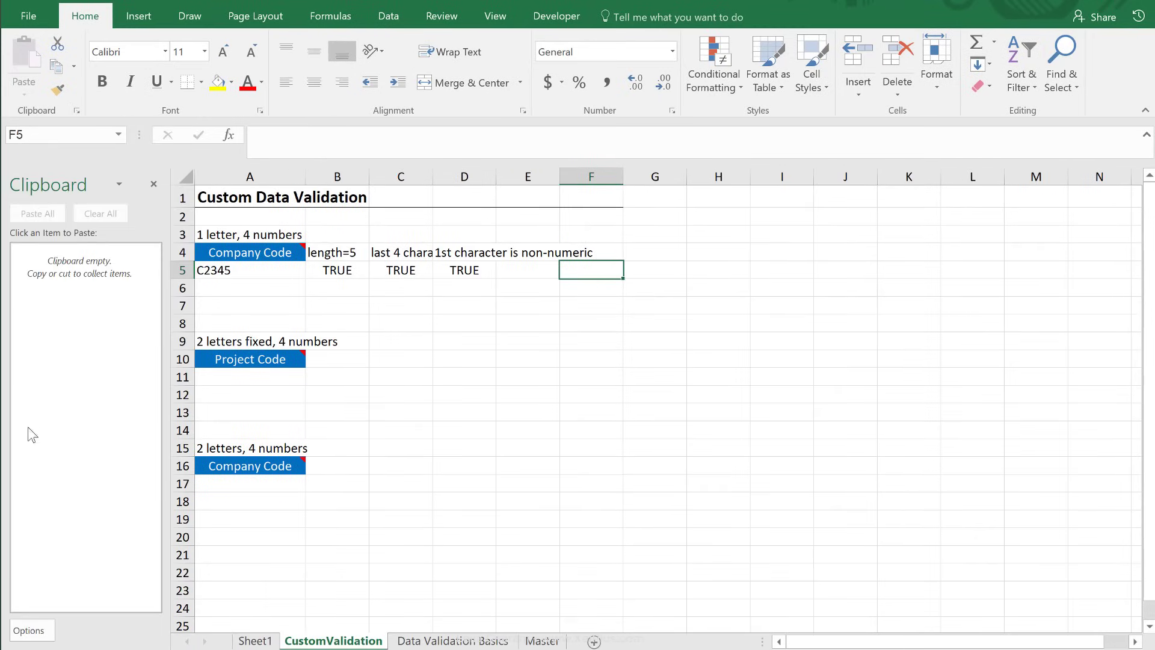
click(29, 632)
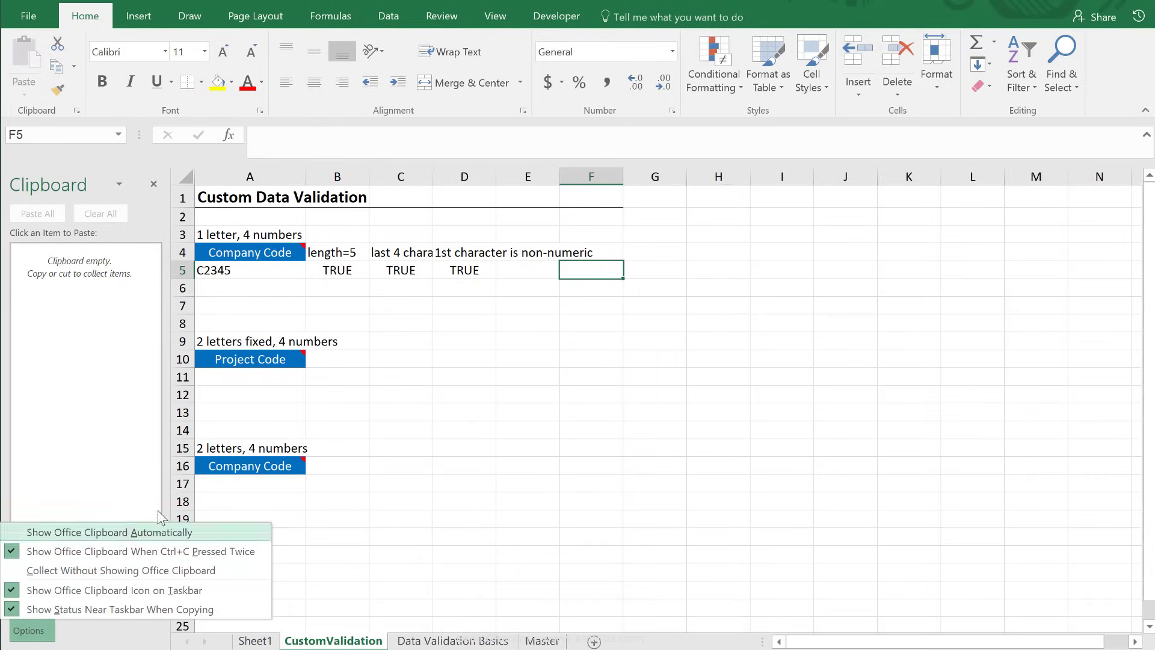
click(329, 269)
Step: Copy the LEN, RIGHT and NOT LEFT check formulas from B5, C5 and D5
click(332, 270)
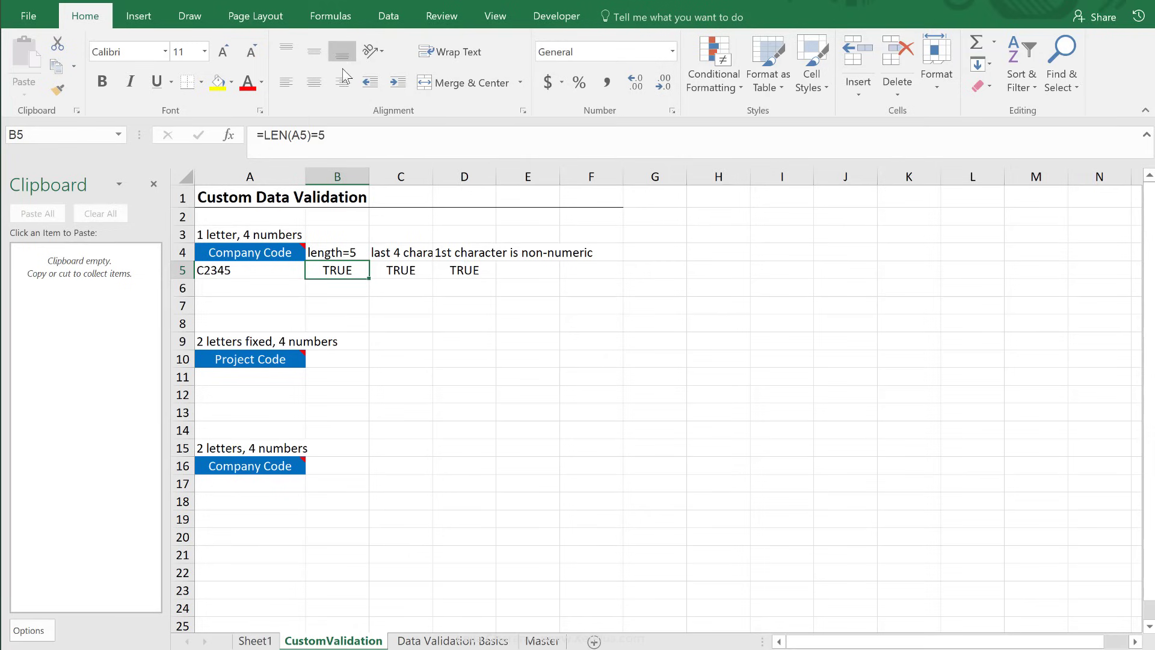
drag(345, 138, 274, 138)
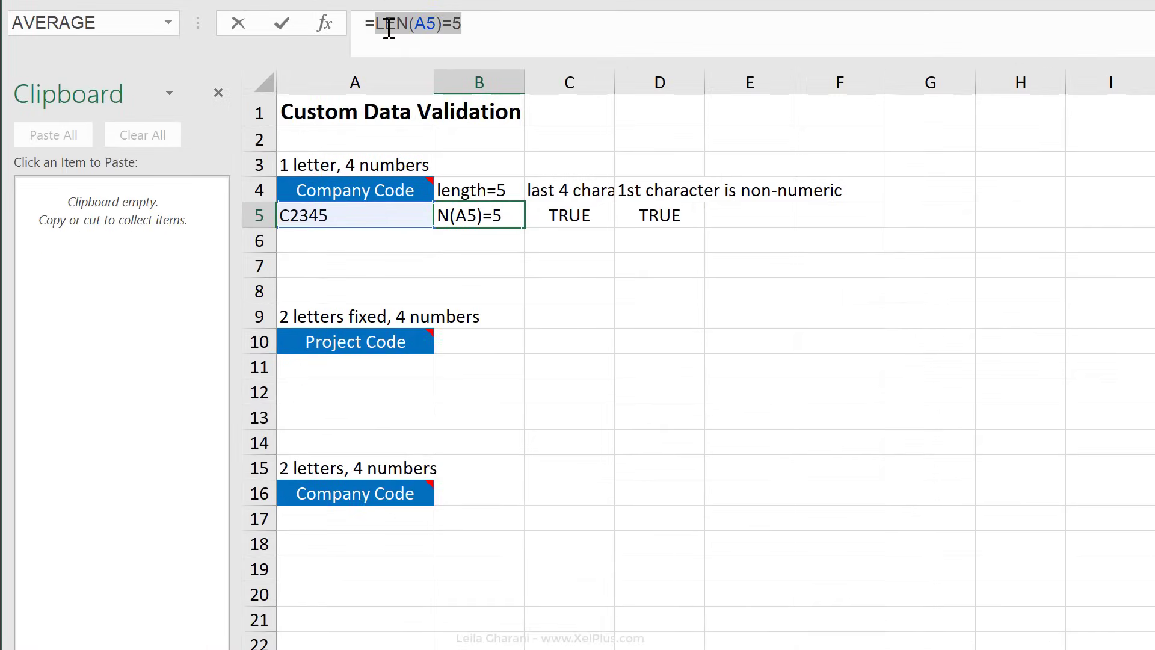
key(ctrl+c)
key(Escape)
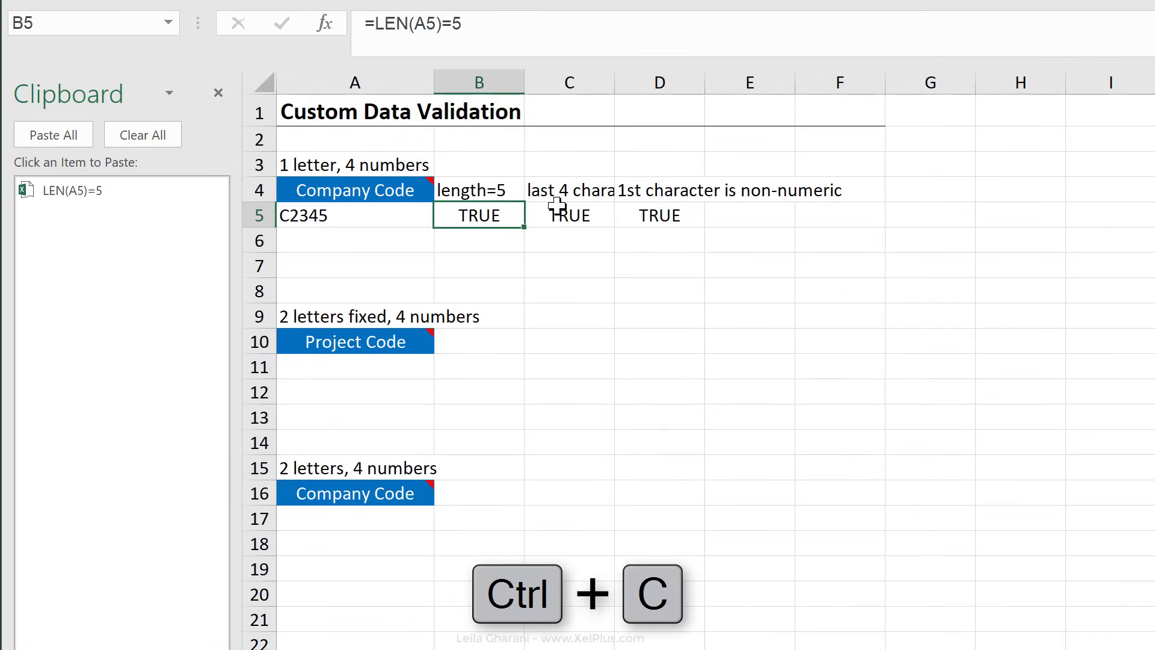
click(559, 206)
drag(692, 24, 375, 24)
key(ctrl+c)
key(Escape)
click(638, 211)
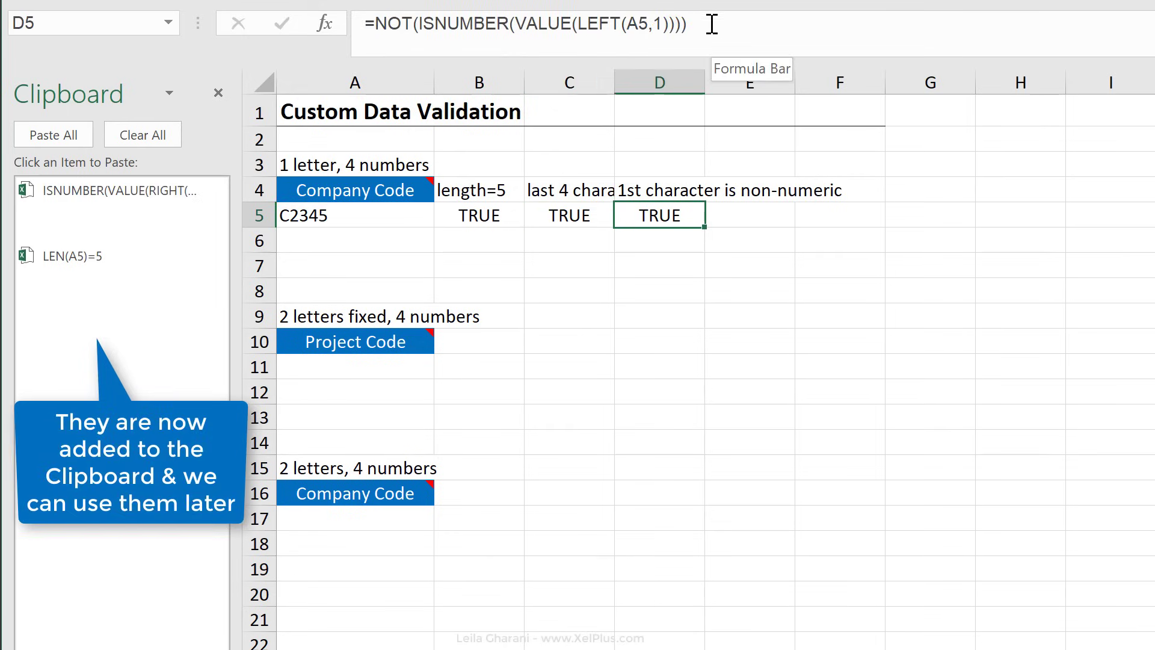
drag(692, 24, 369, 20)
key(ctrl+c)
key(Escape)
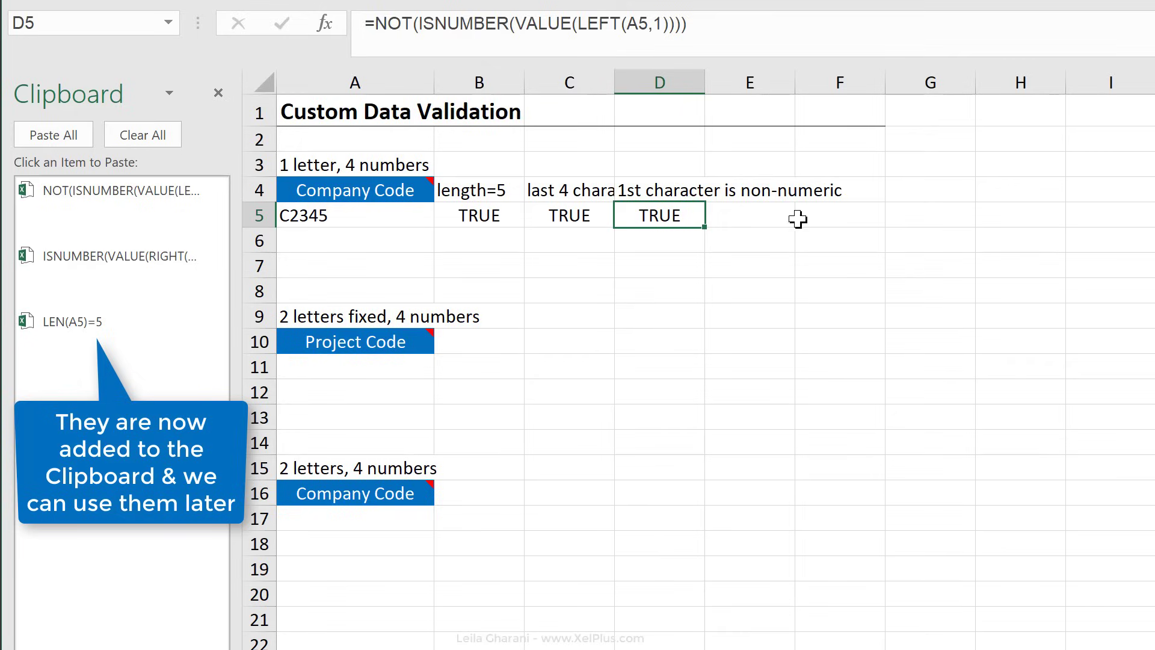
click(776, 221)
Step: Build =AND(...) in E5 from the three clipboard checks, returning TRUE
click(517, 46)
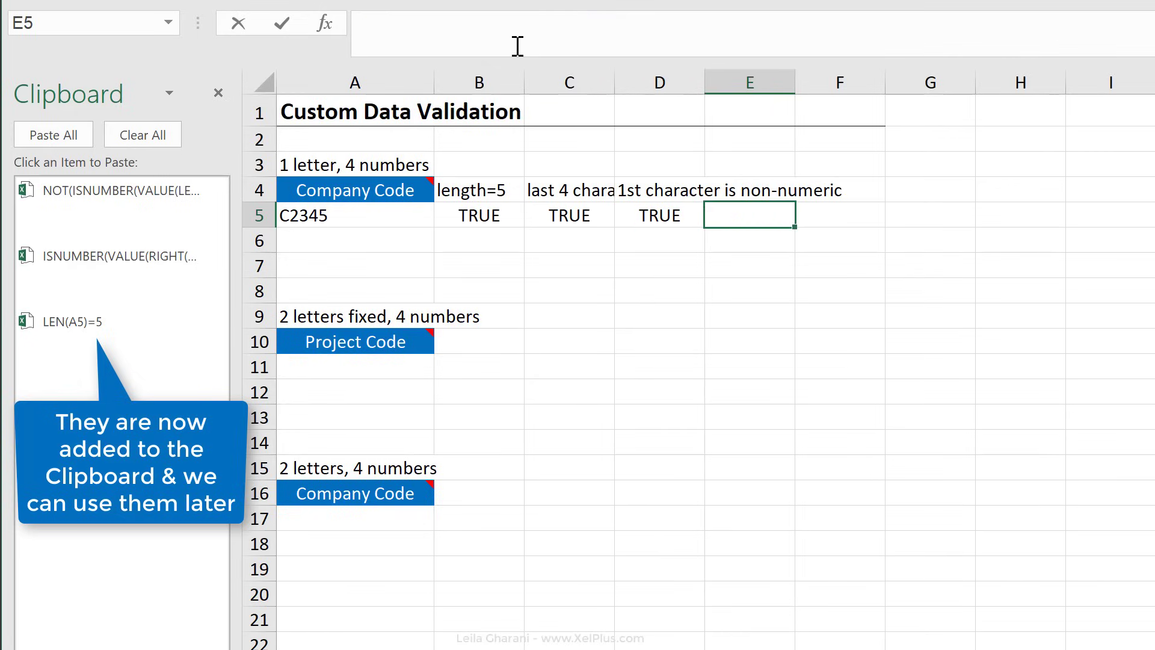
text(=and()
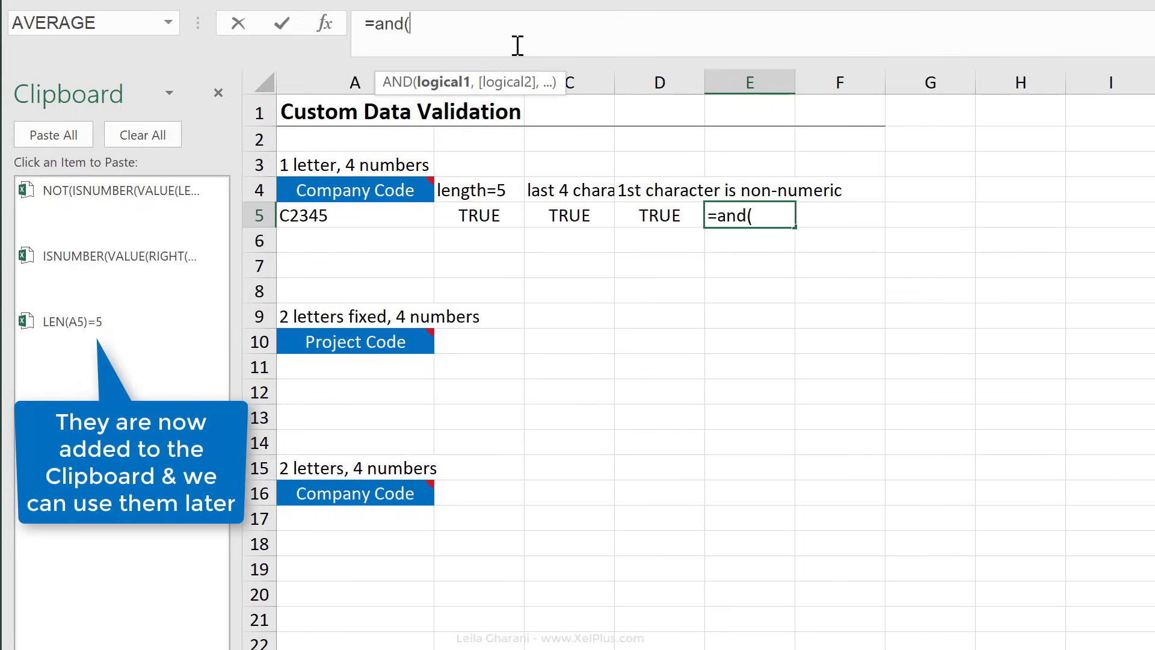
click(81, 329)
text(,)
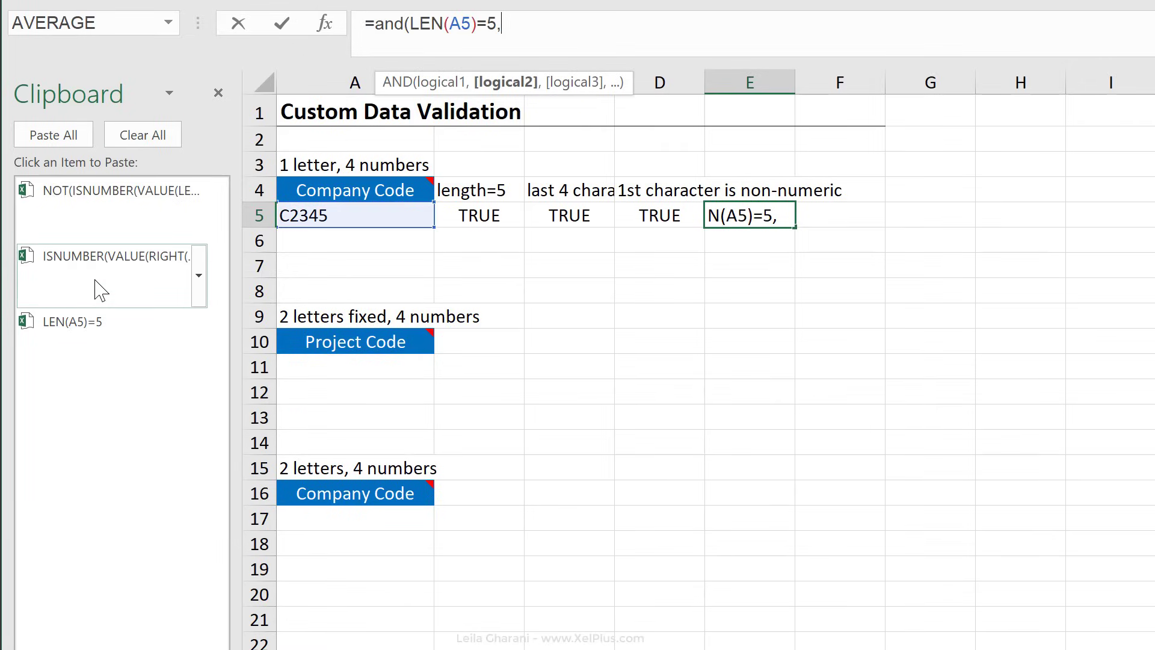
click(96, 284)
text(,4))),)
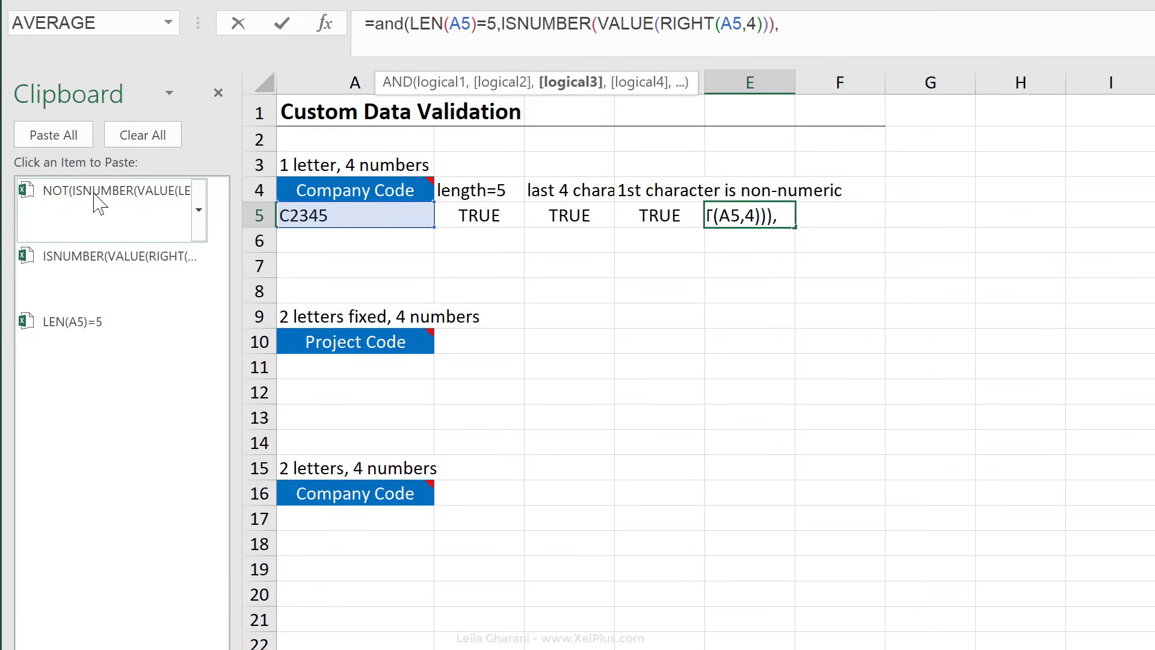
click(96, 195)
text())
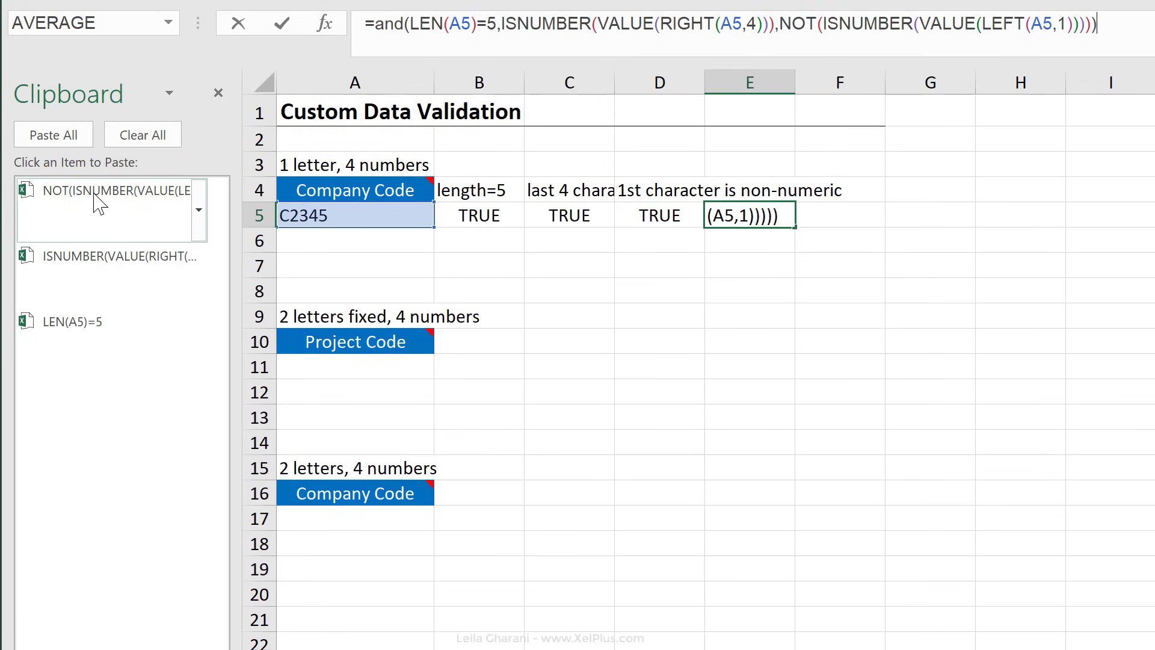
key(ctrl+Return)
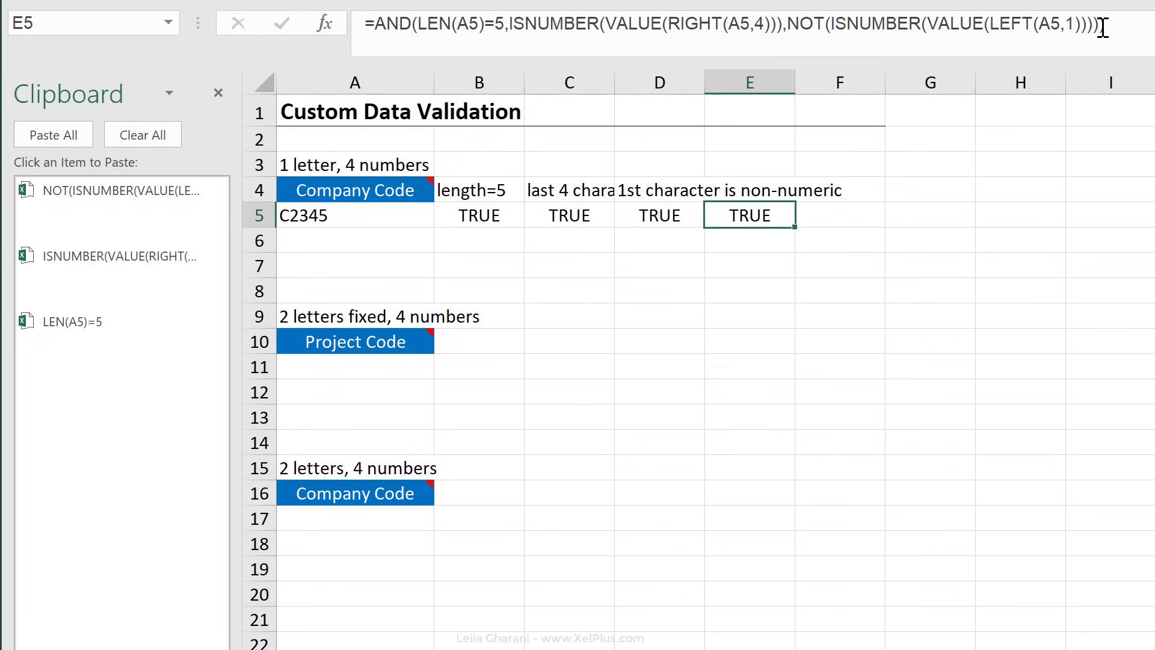
Step: Copy E5's AND formula text to the clipboard
drag(1110, 22, 358, 20)
key(ctrl+c)
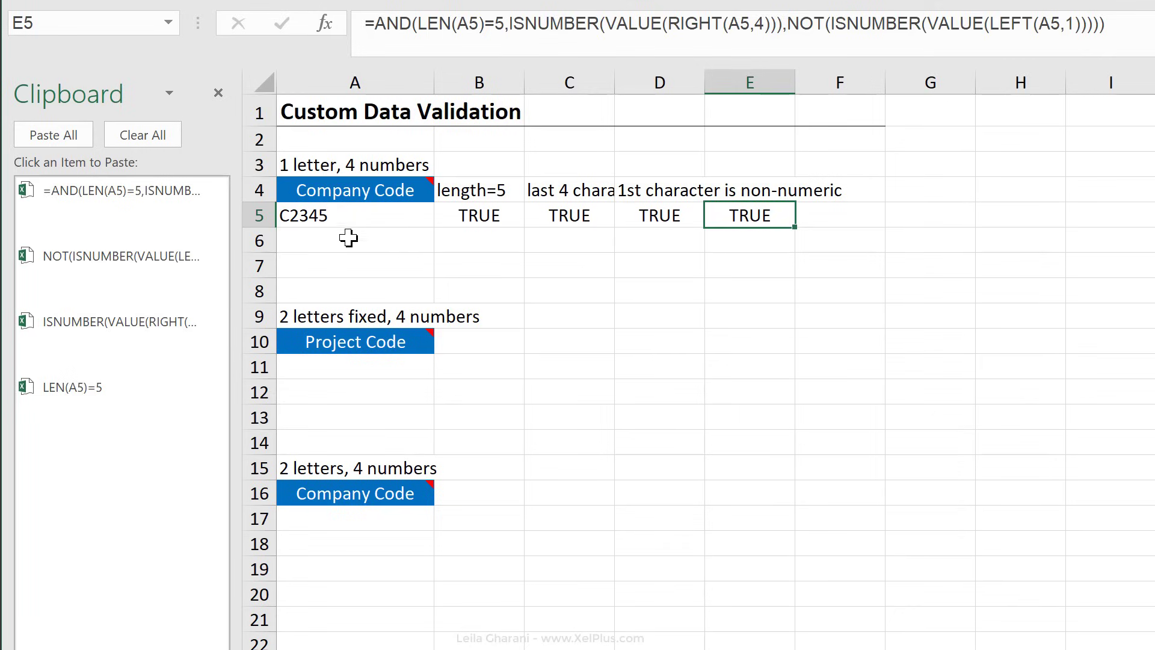
click(362, 219)
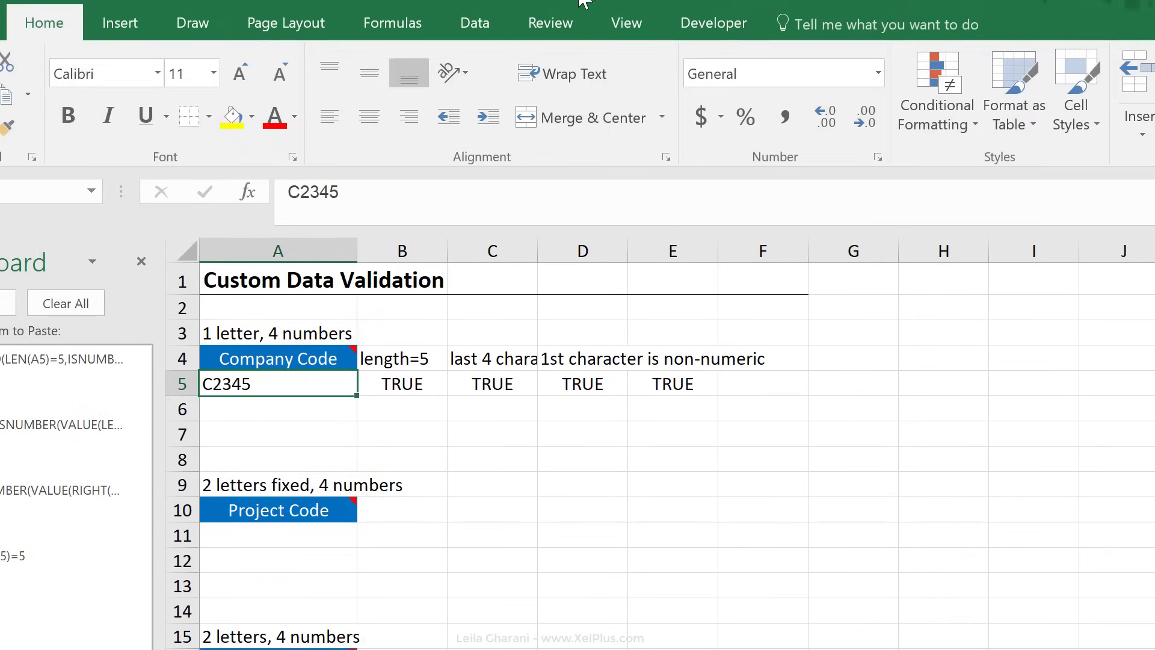
Step: Set A5's validation to Custom with the pasted AND formula as the rule
click(503, 25)
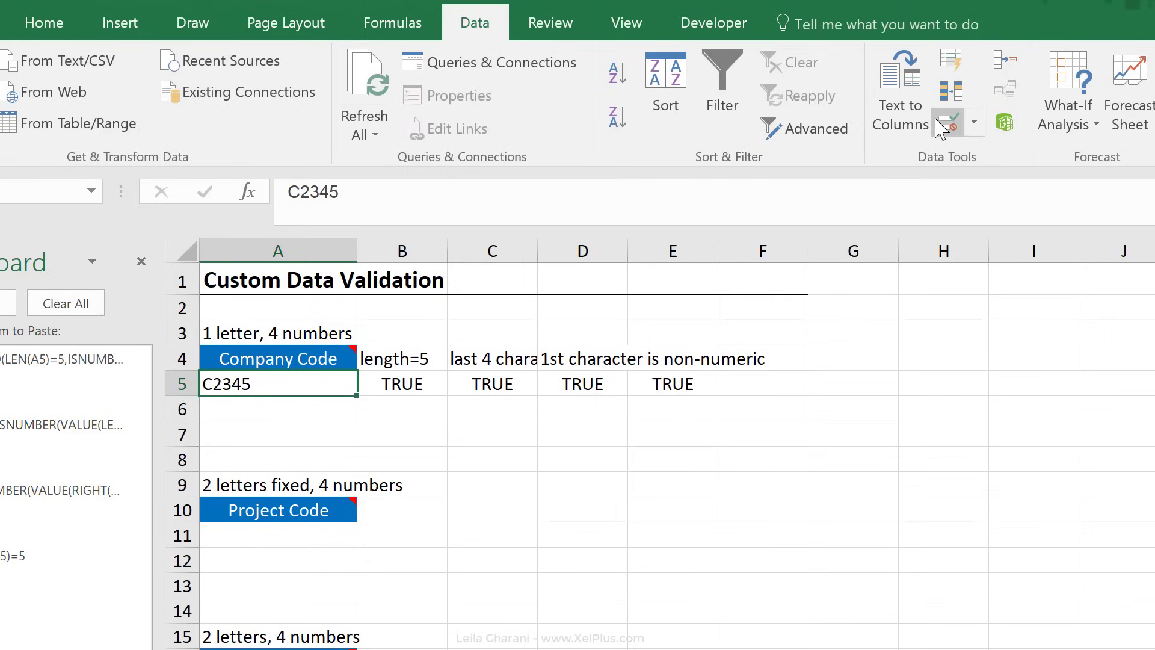
click(948, 124)
click(715, 395)
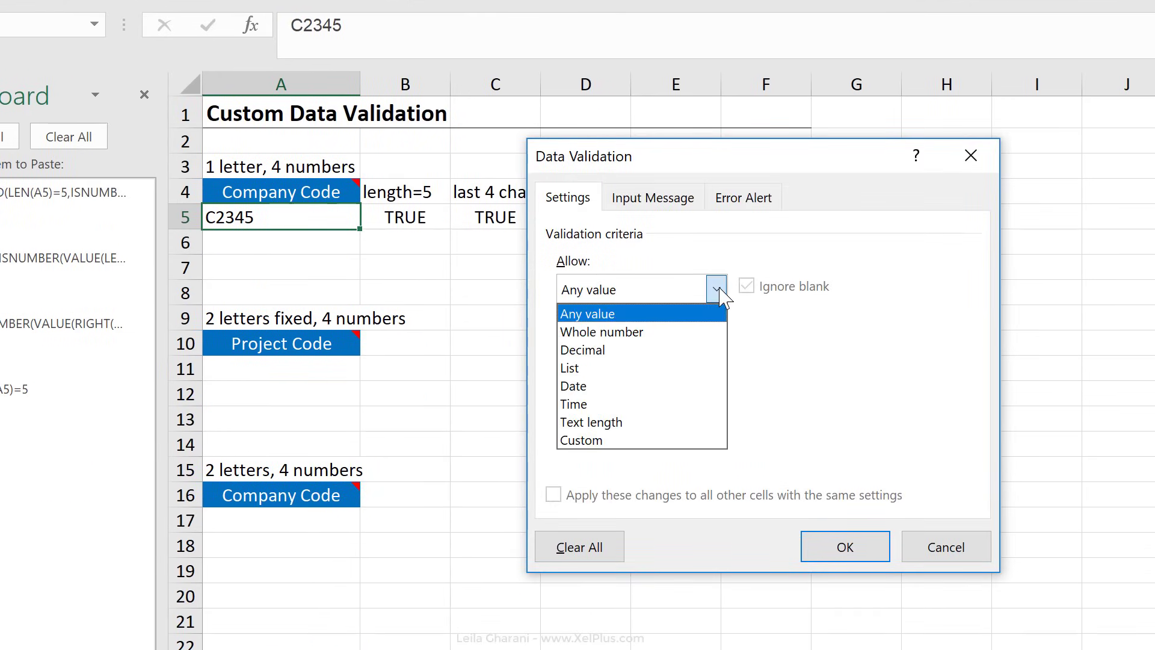
click(620, 440)
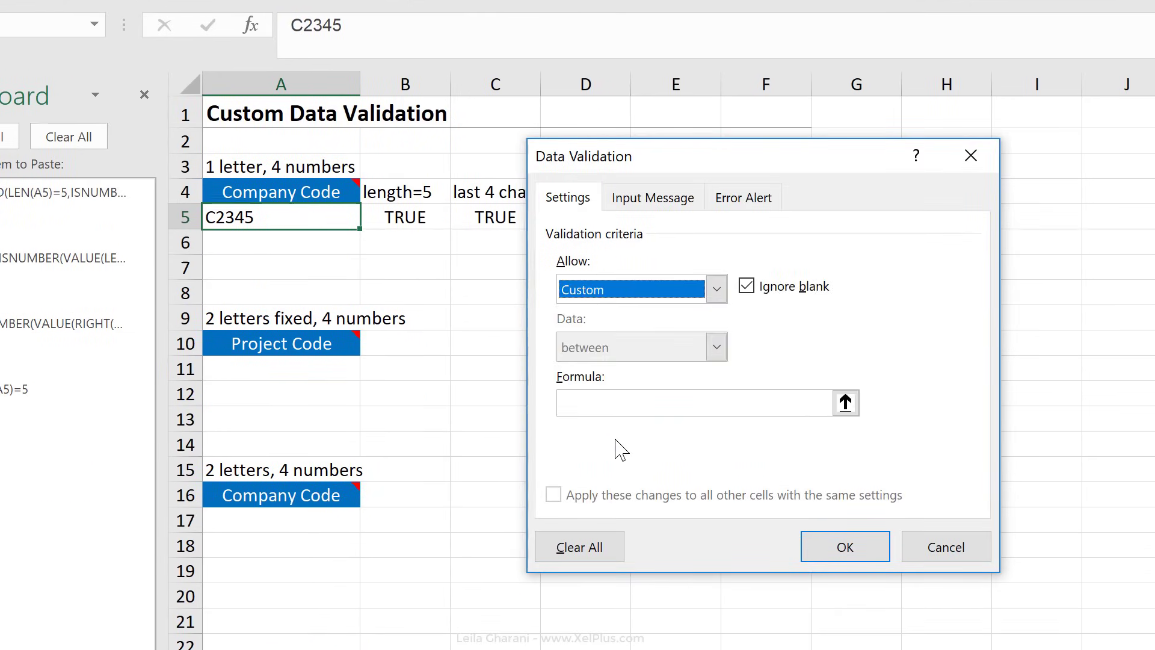
click(608, 402)
key(ctrl+v)
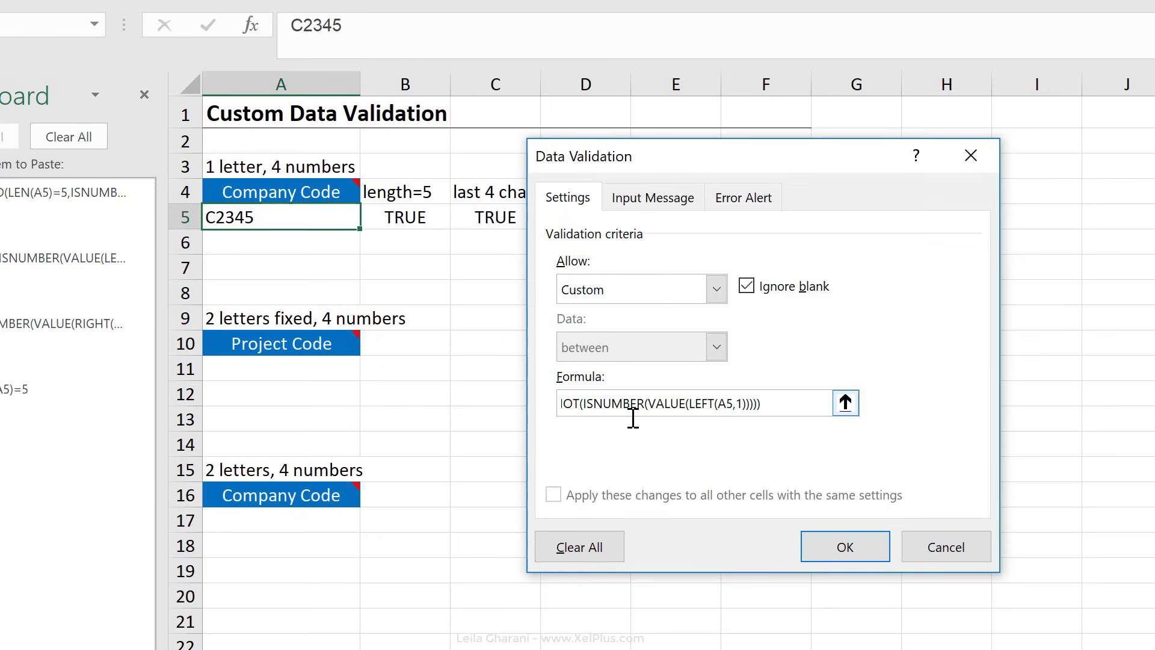
click(810, 545)
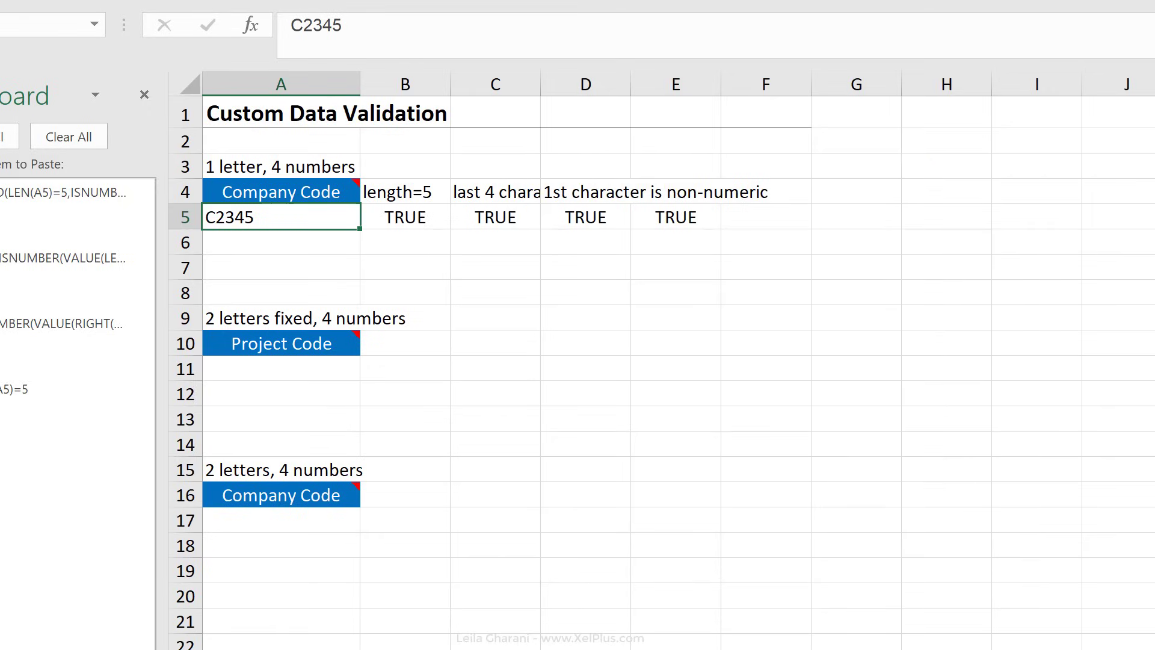
Step: Try codes TG6789 and T789z in A5, retrying after each validation error
text(TG6789)
key(Return)
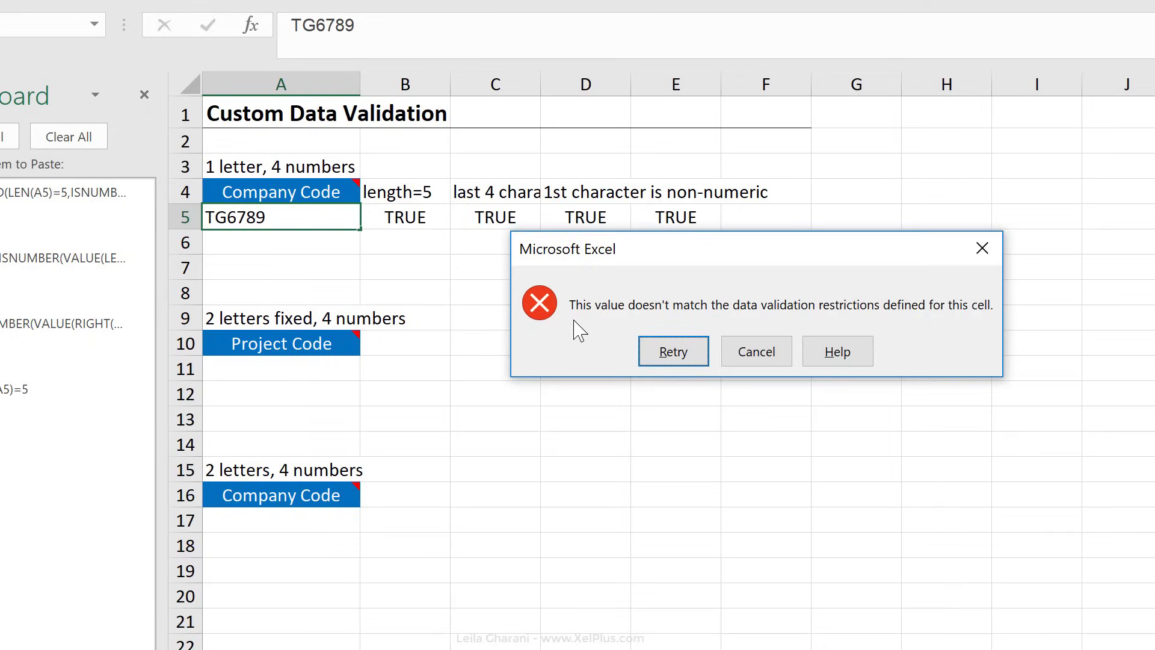
click(674, 355)
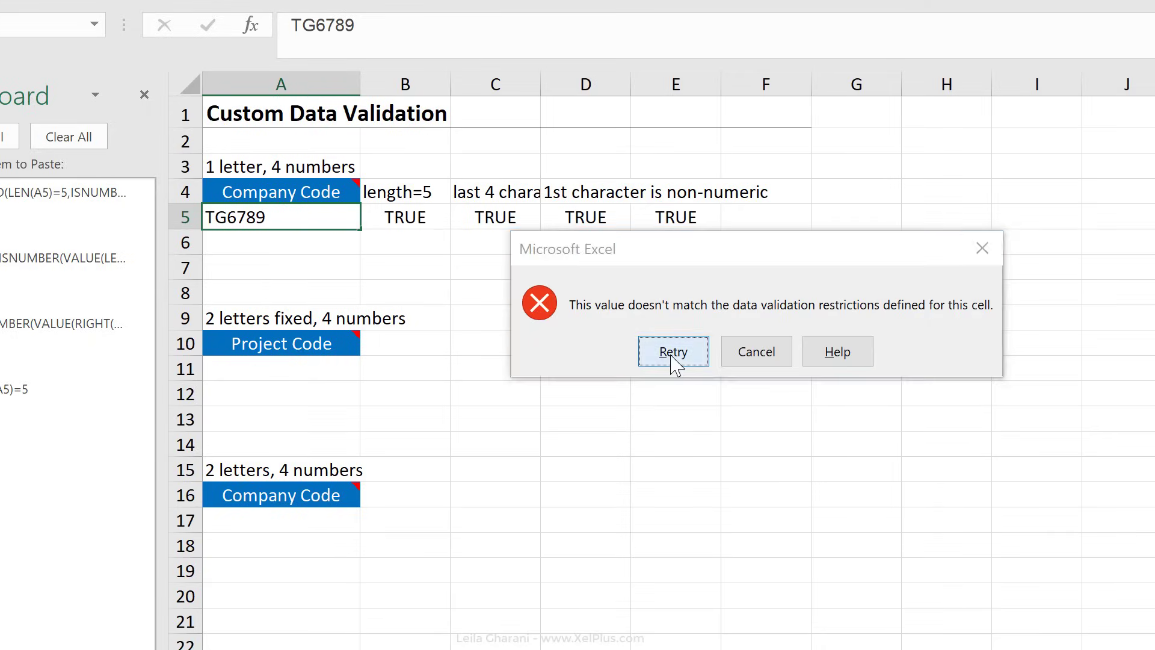
click(319, 29)
key(BackSpace)
key(Delete)
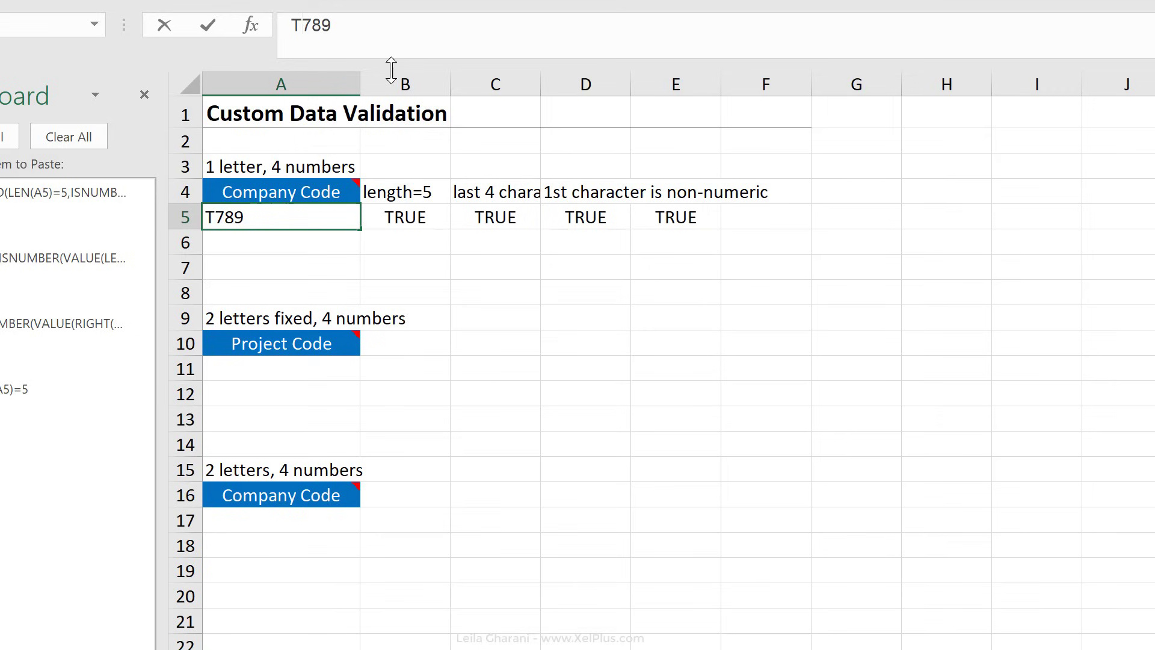
click(373, 31)
text(z)
key(Return)
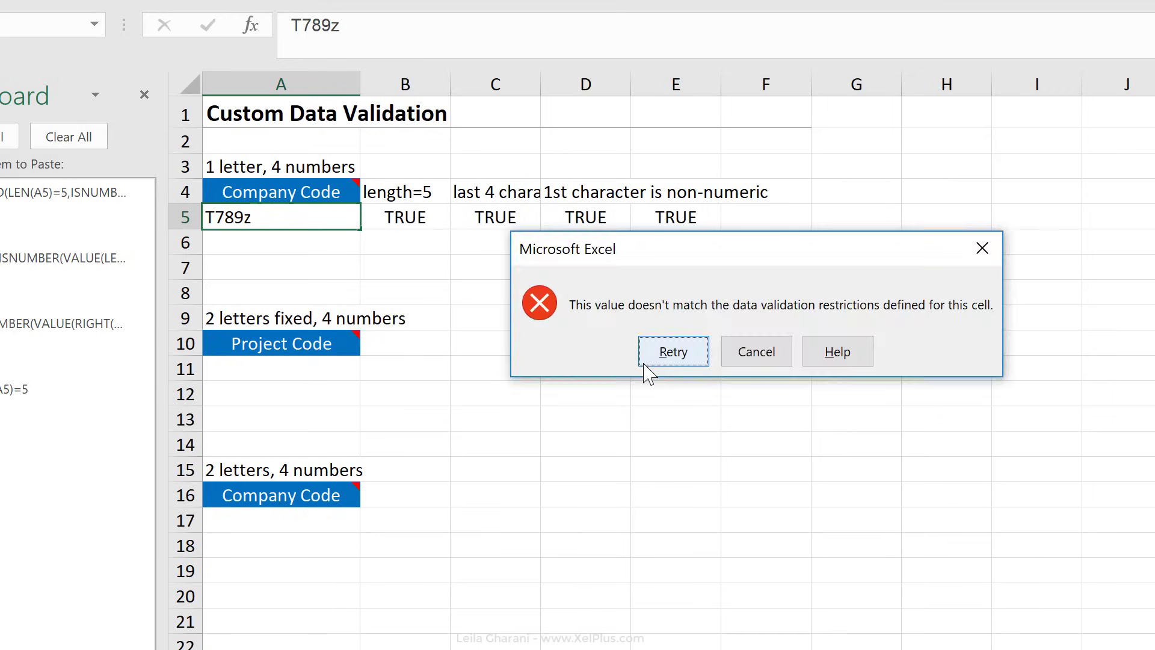
Step: Try 87897, which is rejected, then enter valid T7897 and copy A5
click(647, 360)
click(405, 41)
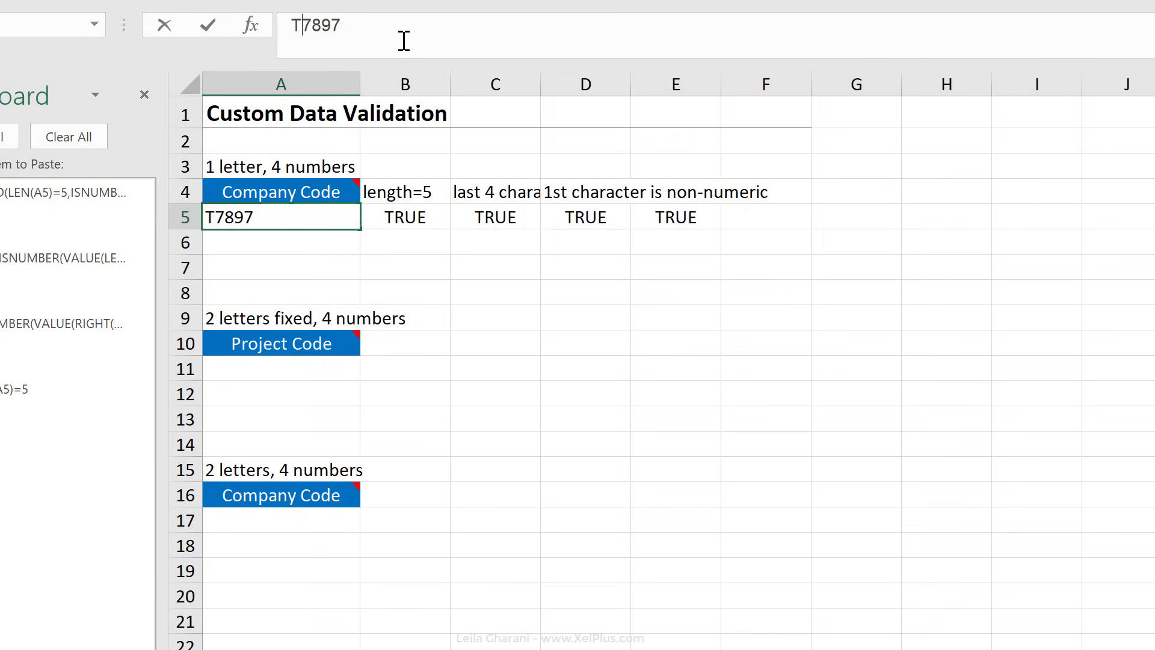
key(BackSpace)
text(8)
key(Return)
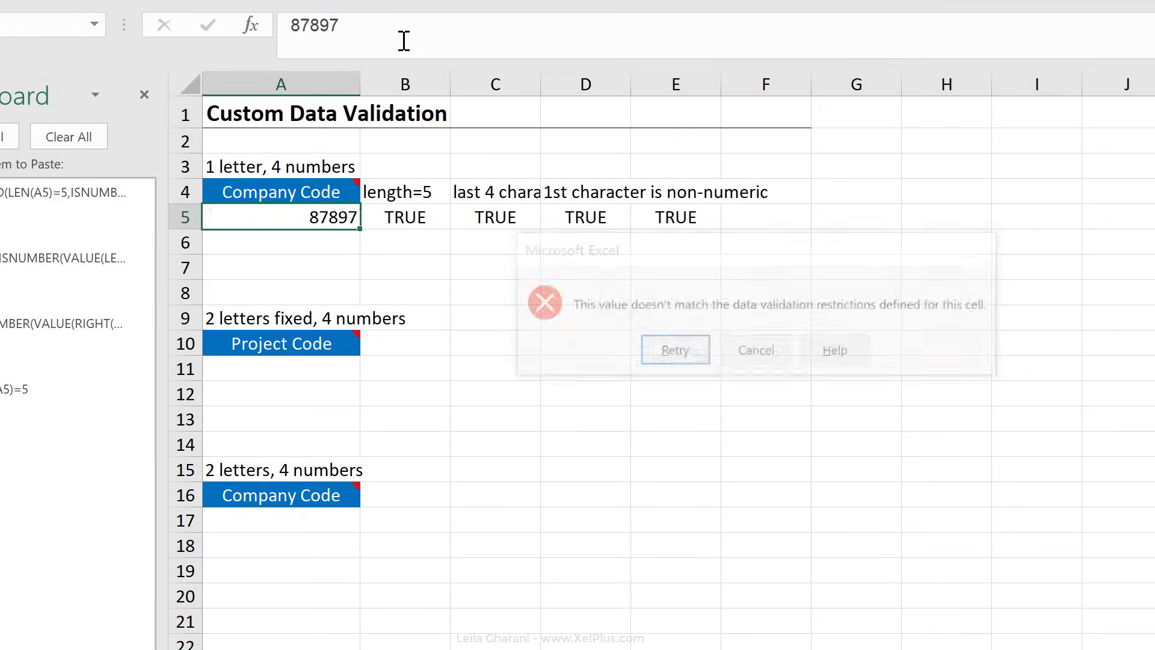
key(Return)
click(303, 25)
key(BackSpace)
text(T)
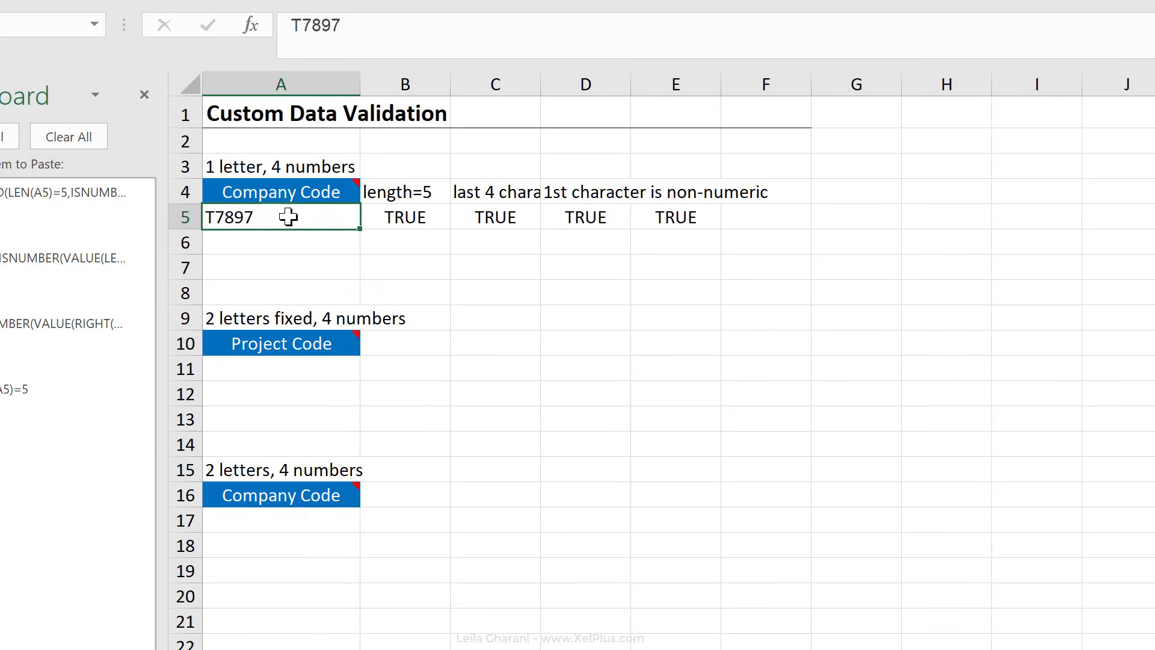
key(ctrl+c)
Step: Paste only A5's company-code validation rule onto A6:A7 with Paste Special > Validation
drag(266, 244, 269, 270)
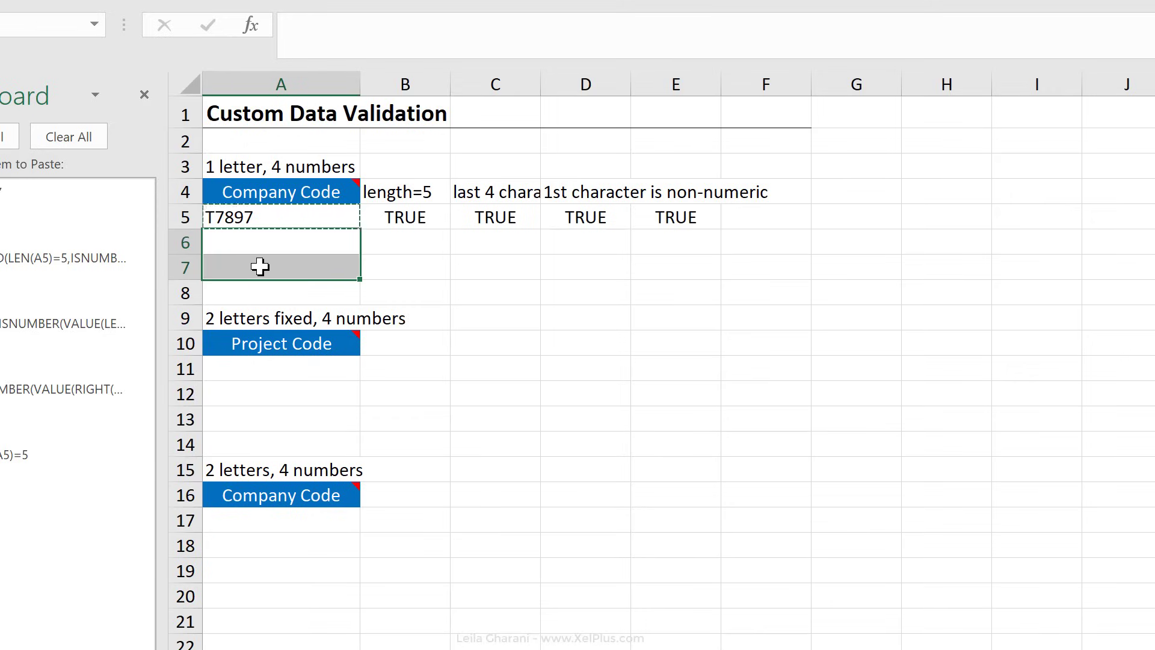
right_click(236, 260)
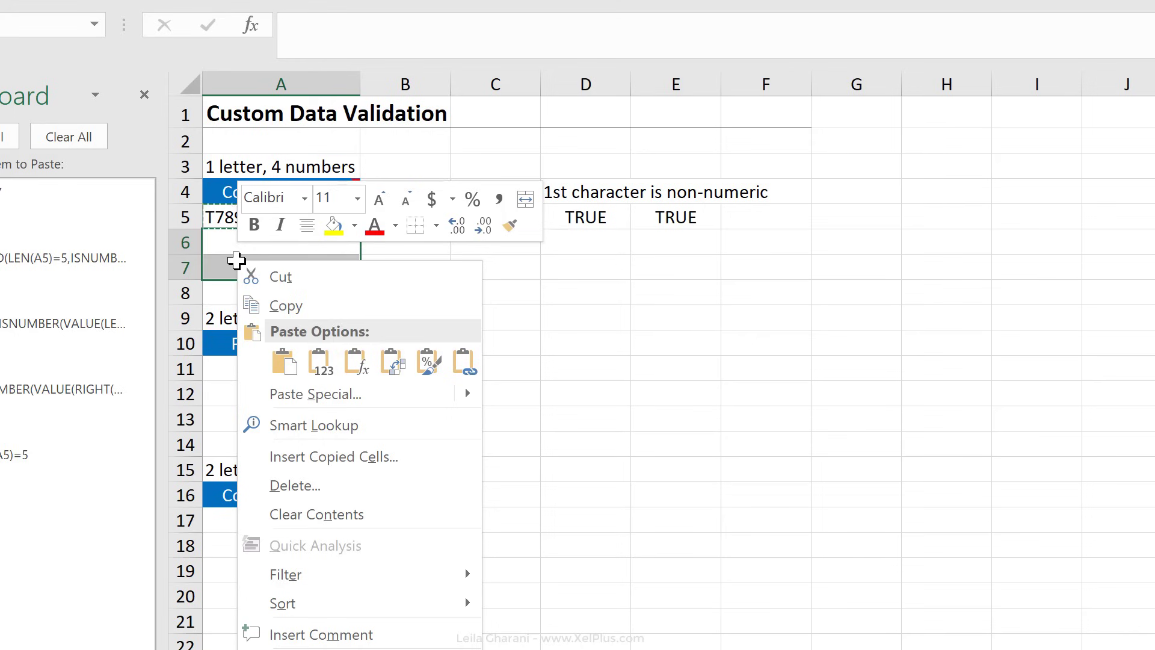
click(312, 396)
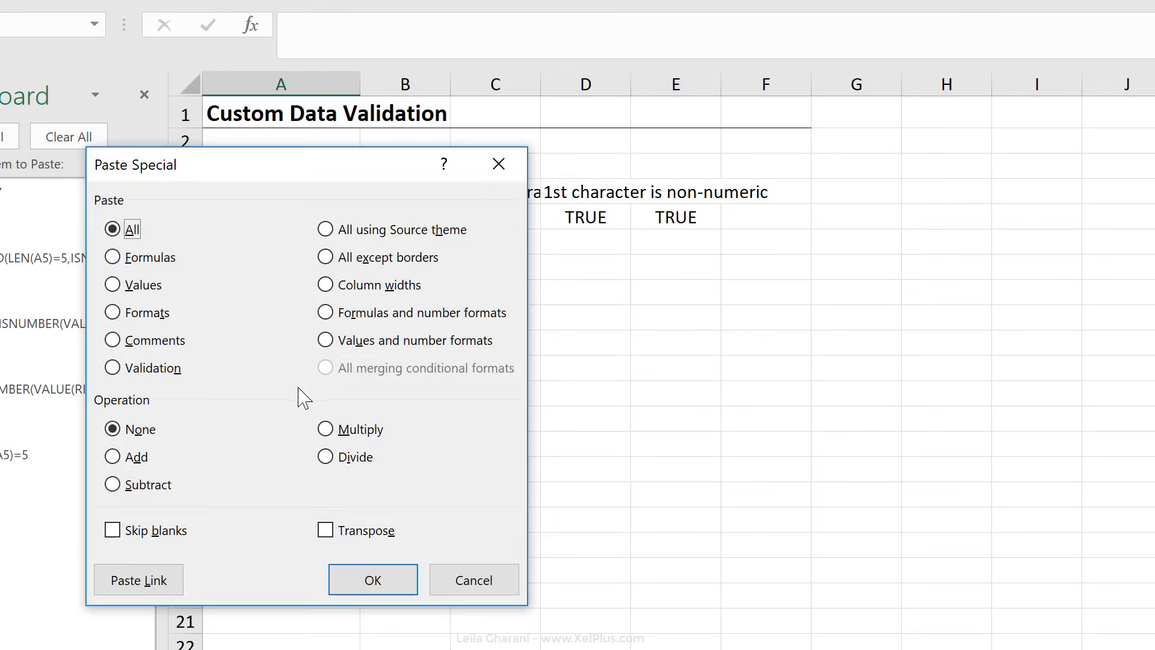
click(147, 367)
click(392, 587)
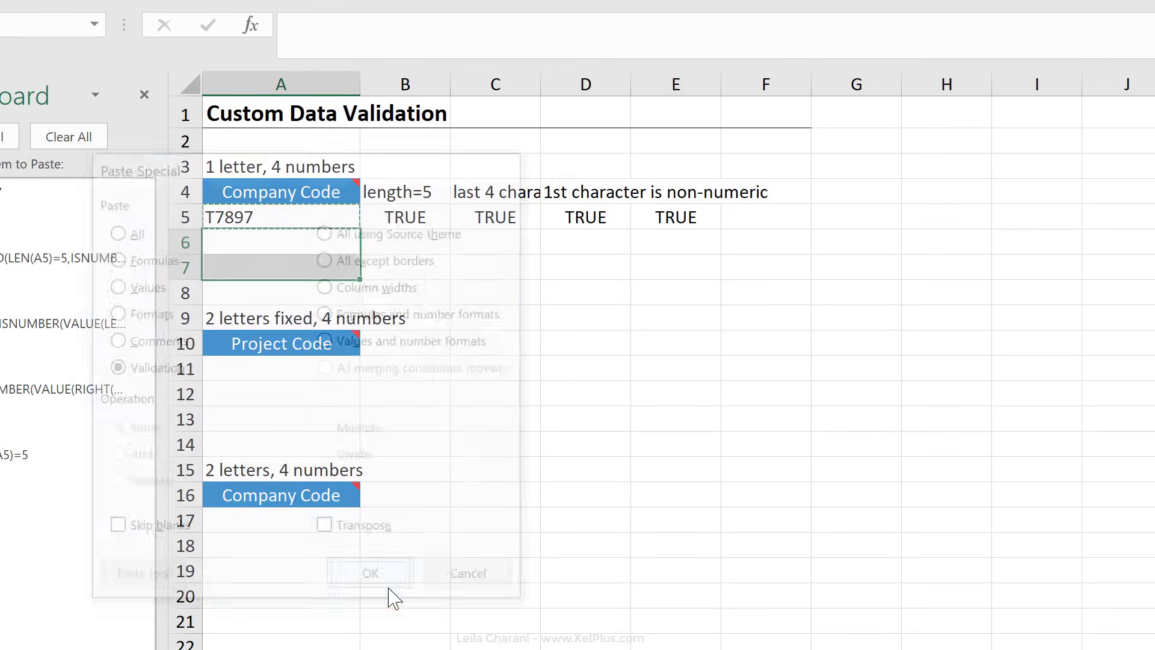
click(259, 250)
key(Escape)
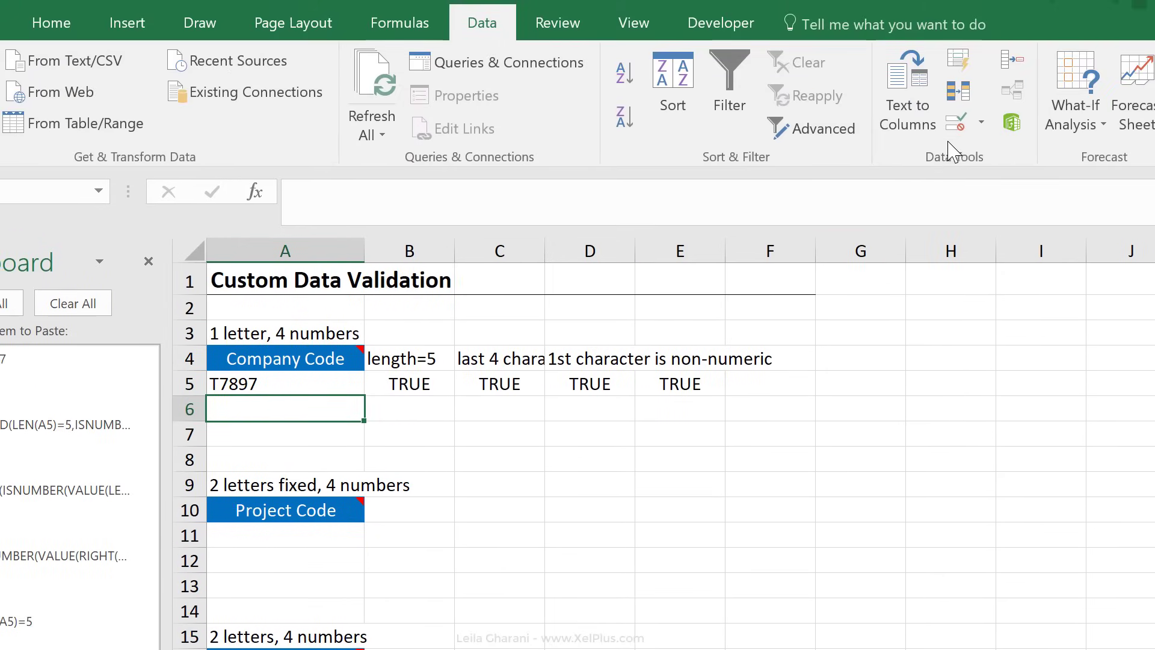
click(955, 122)
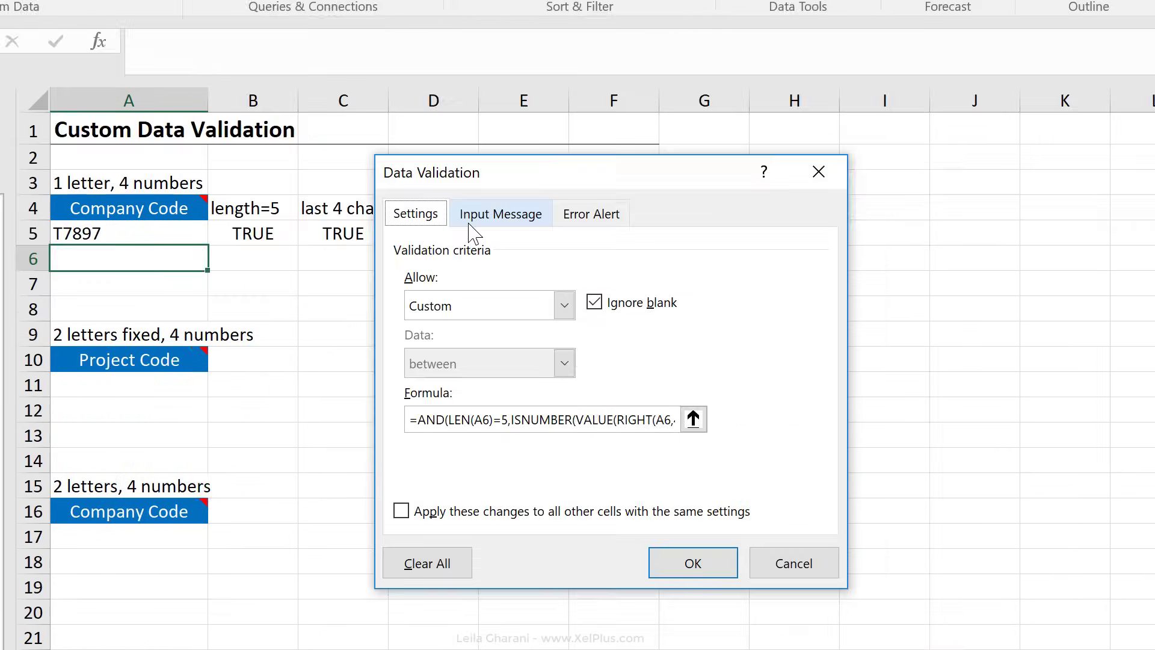
click(626, 372)
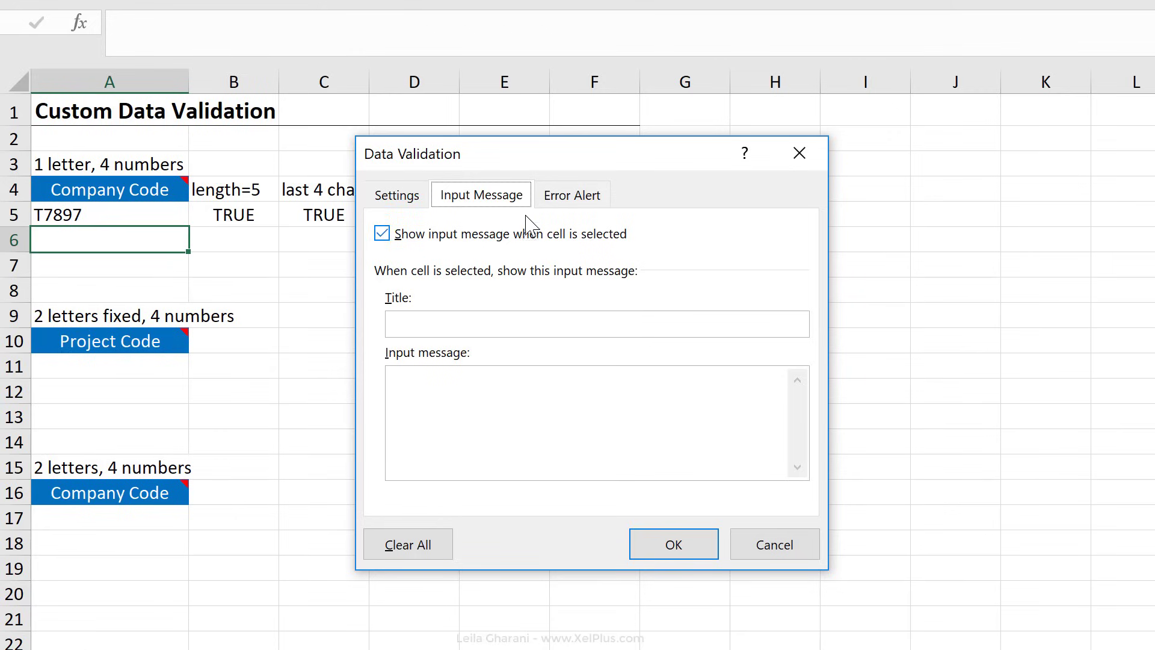
click(545, 202)
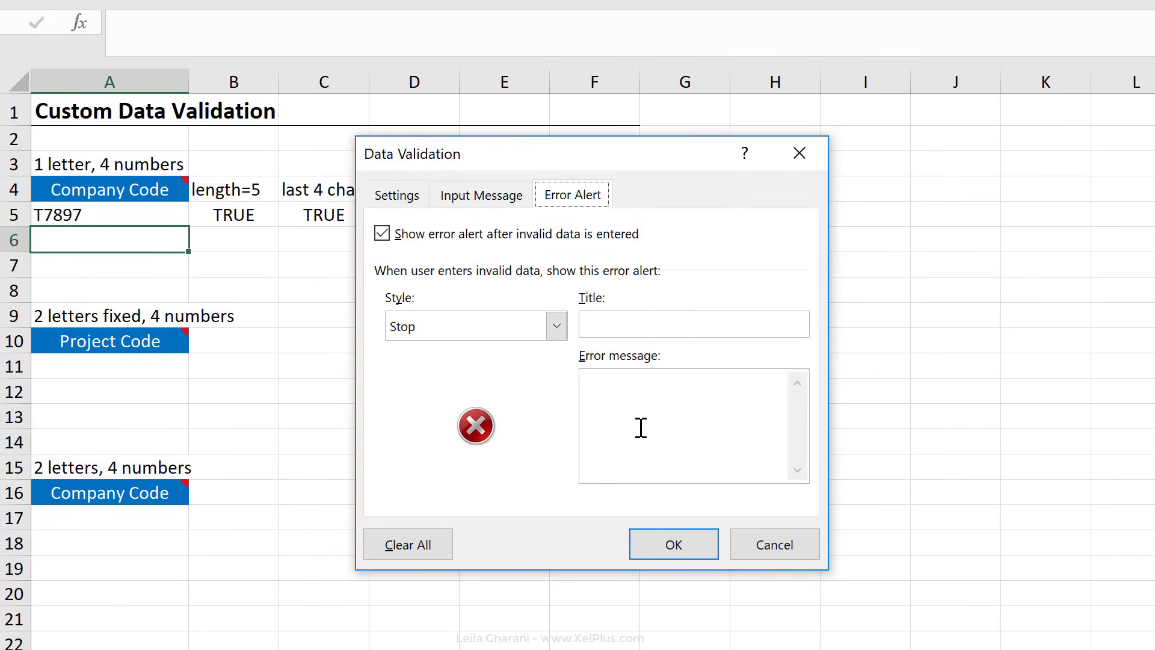
click(678, 552)
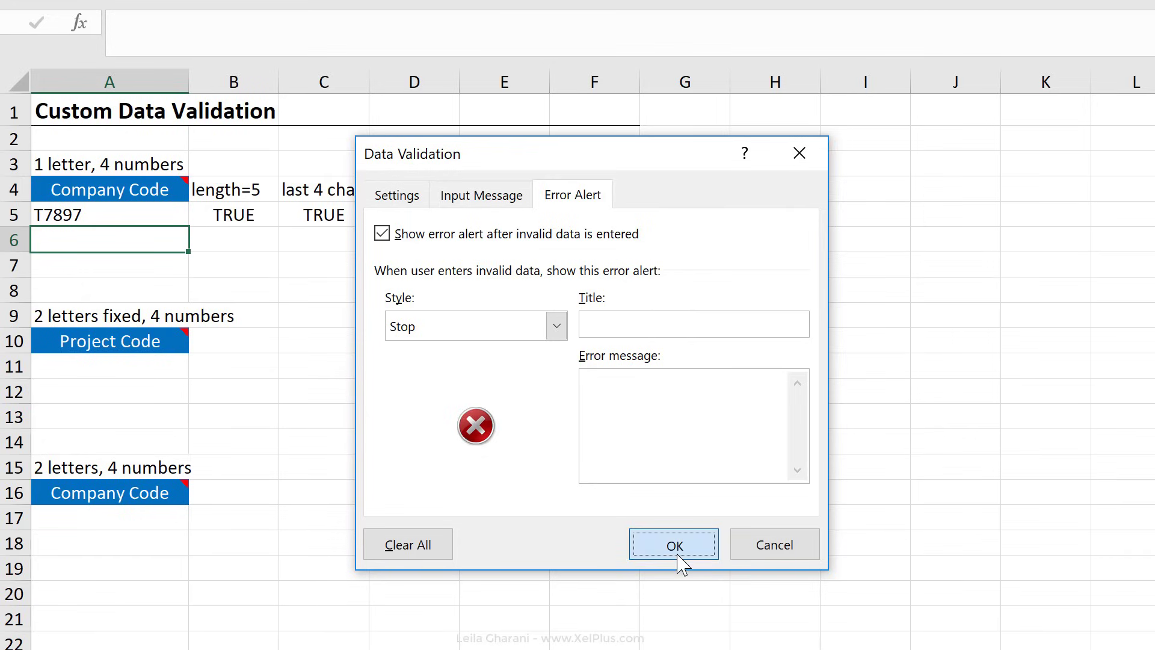
click(74, 374)
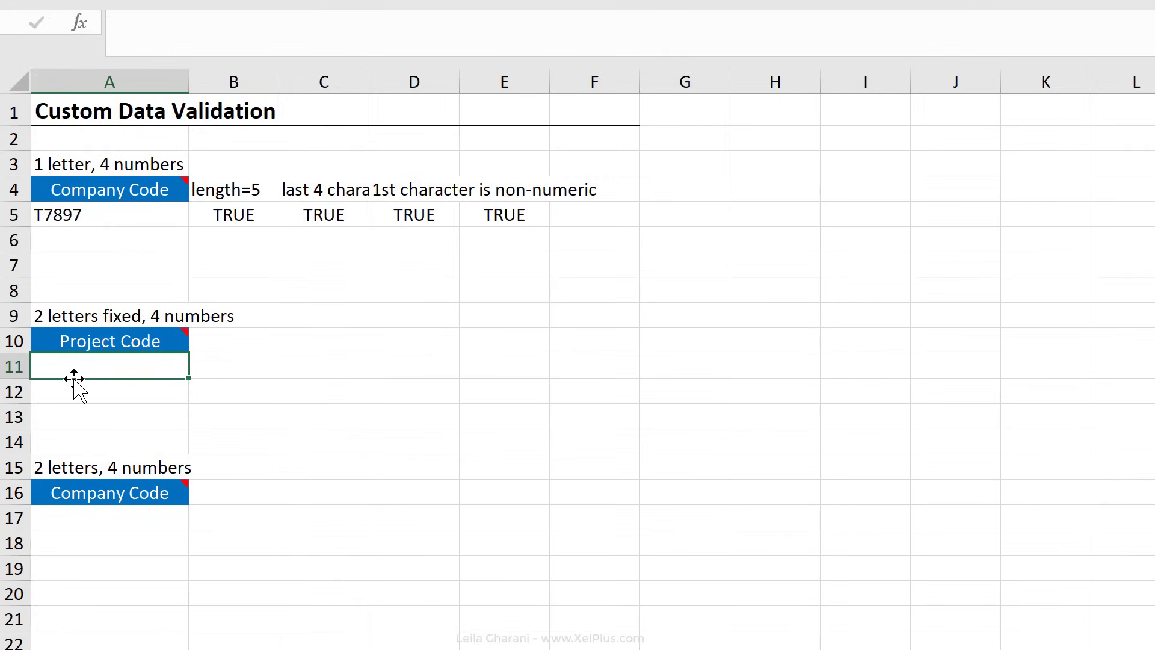
Step: Copy B5's length check into B11 and change it to =LEN(A11)=6
key(Up)
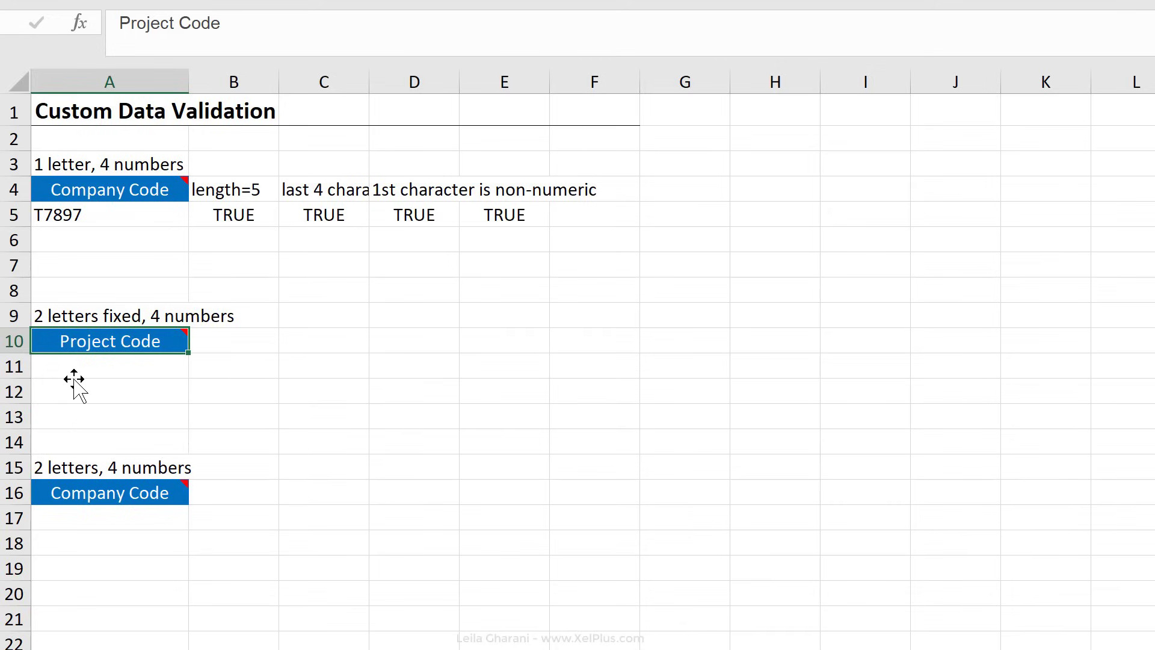
mouse_move(74, 341)
click(234, 215)
key(ctrl+c)
click(234, 367)
key(ctrl+v)
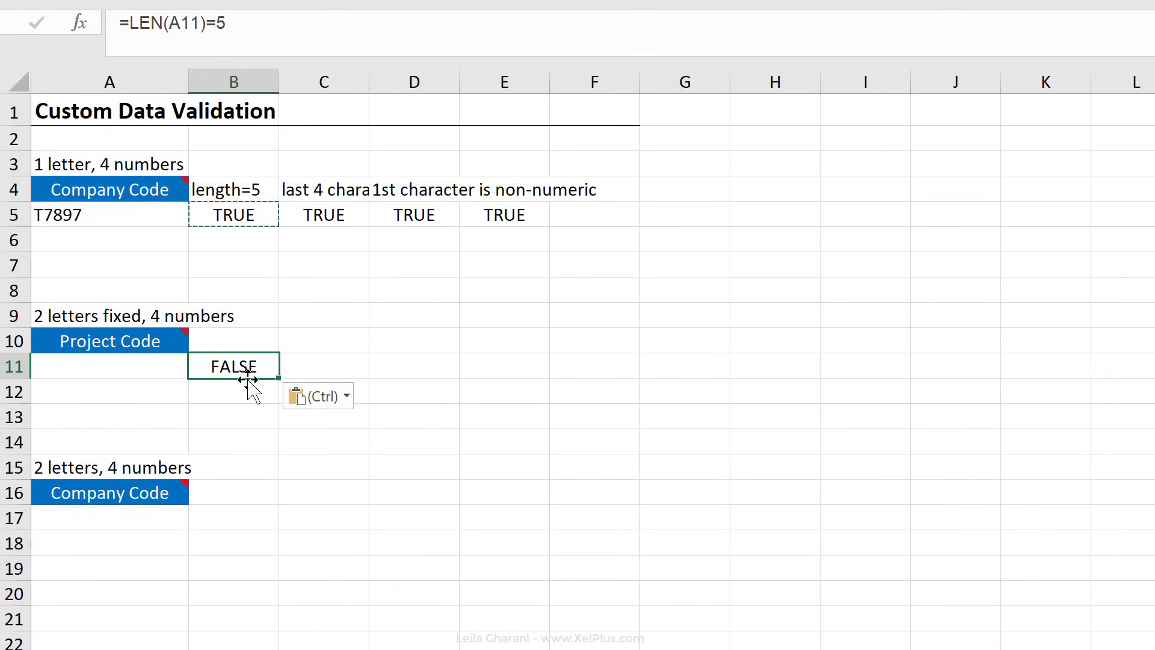
click(270, 31)
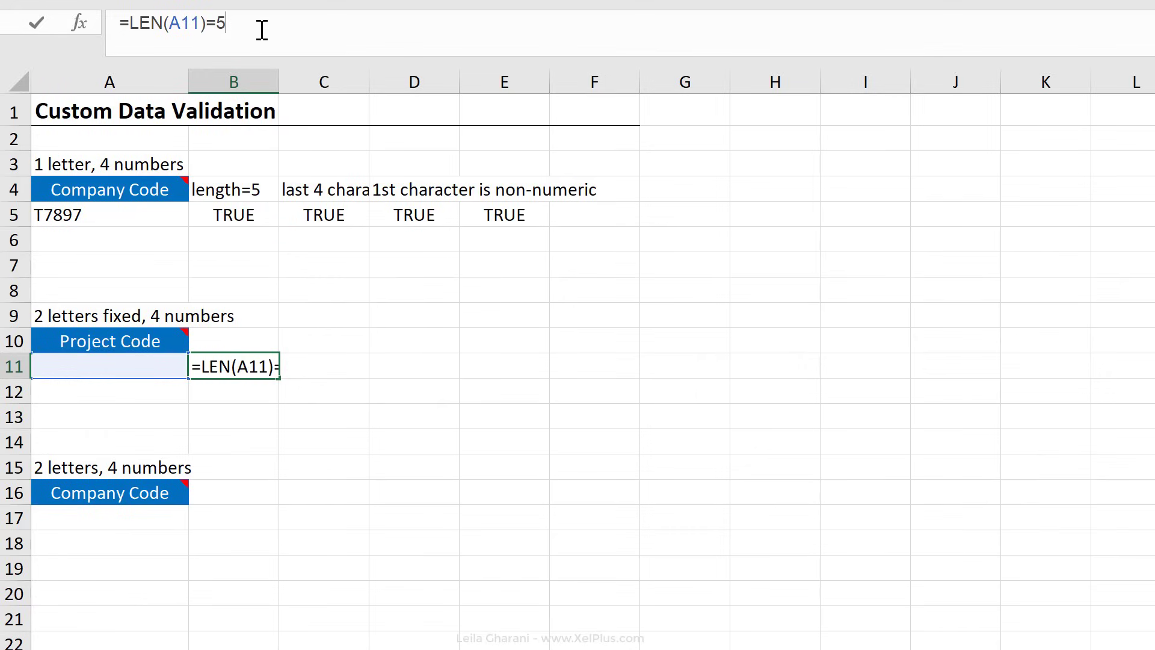
key(BackSpace)
text(6)
key(ctrl+Return)
Step: Enter the sample project code PT4534 in A11
key(Left)
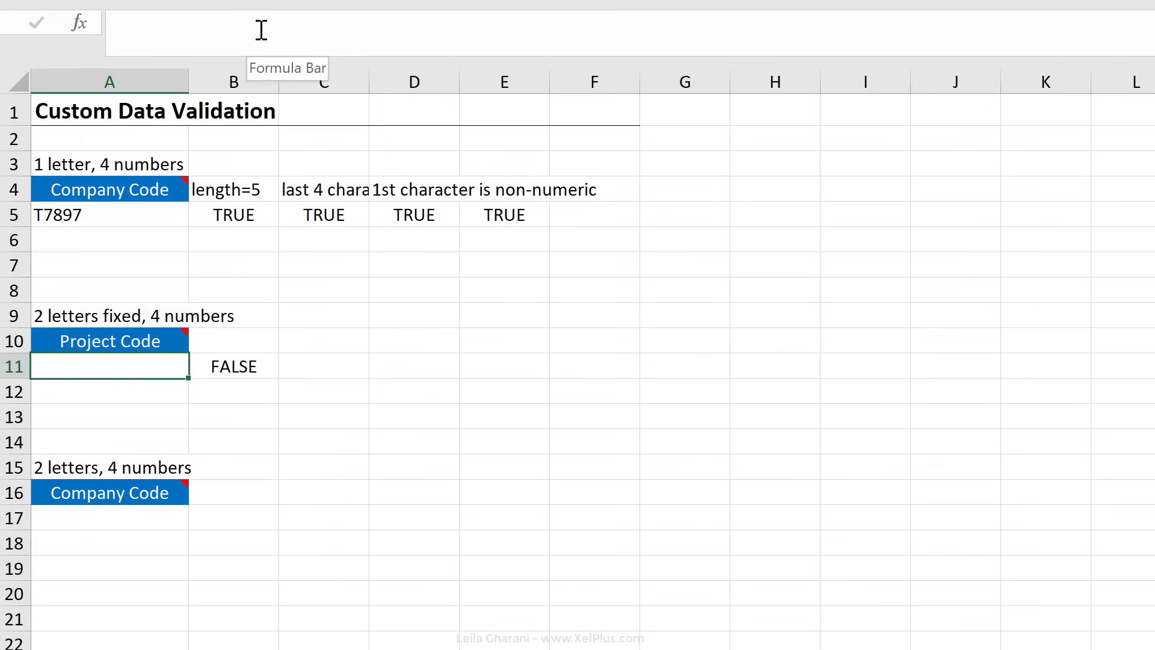
key(F2)
text(PT4)
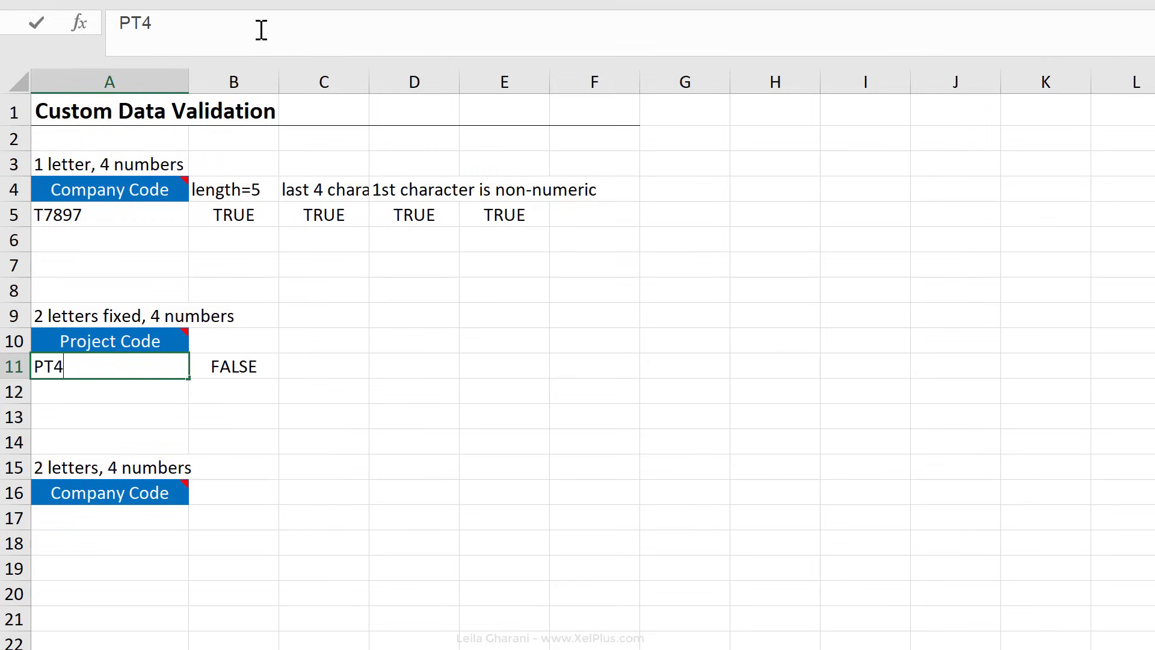
text(534)
key(ctrl+Return)
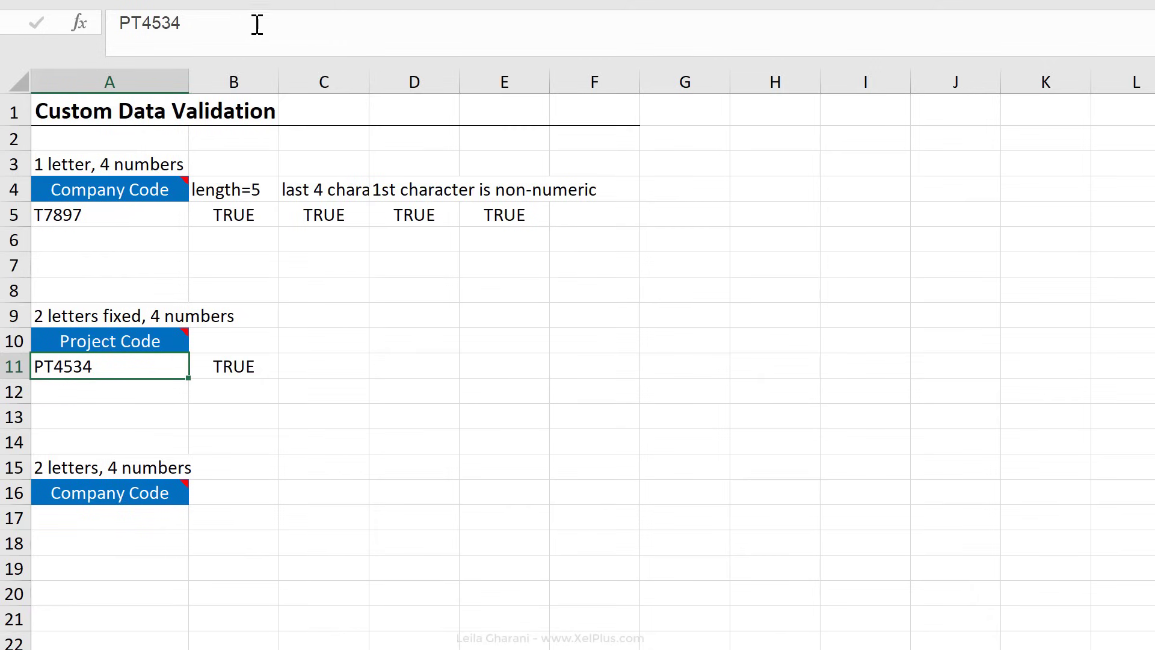
click(313, 368)
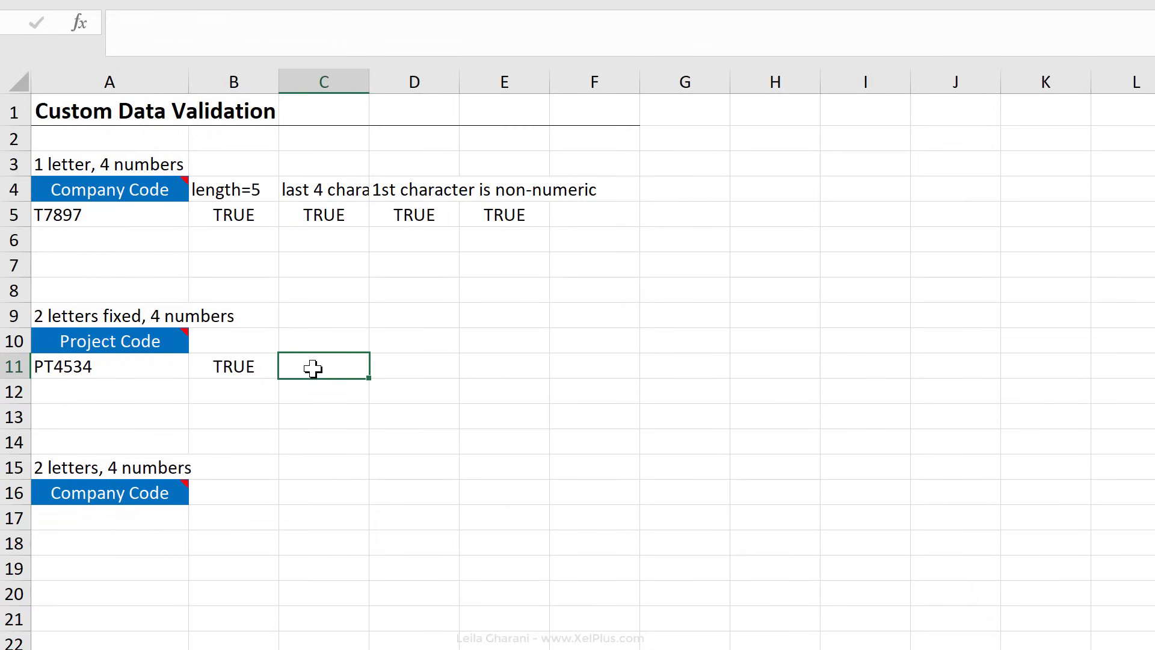
Step: Copy C5's numeric-ending check into C11
click(321, 217)
key(ctrl+c)
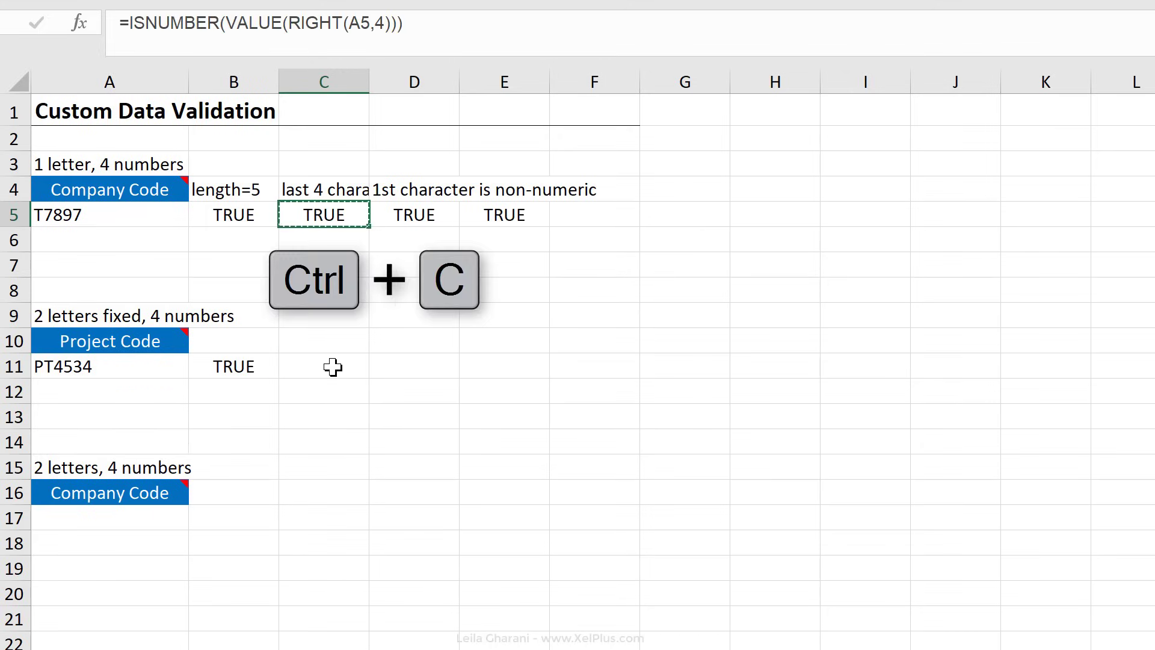
click(333, 367)
key(ctrl+v)
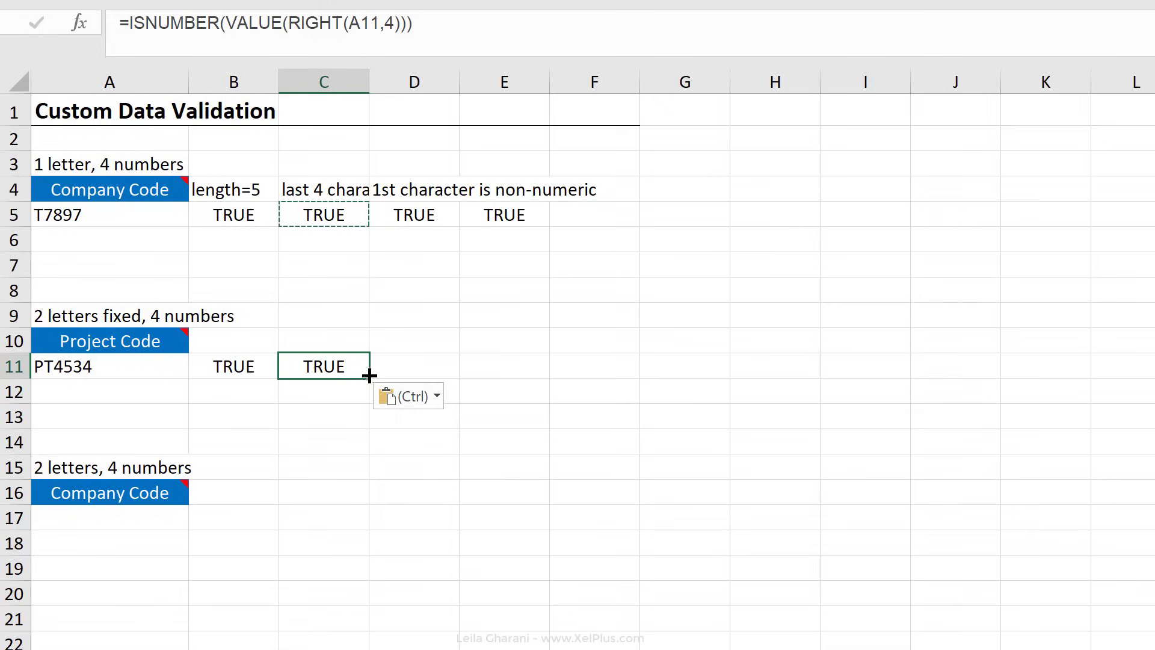
Step: Enter =LEFT(A11,2)="PT" in D11 to check the PT prefix
click(395, 374)
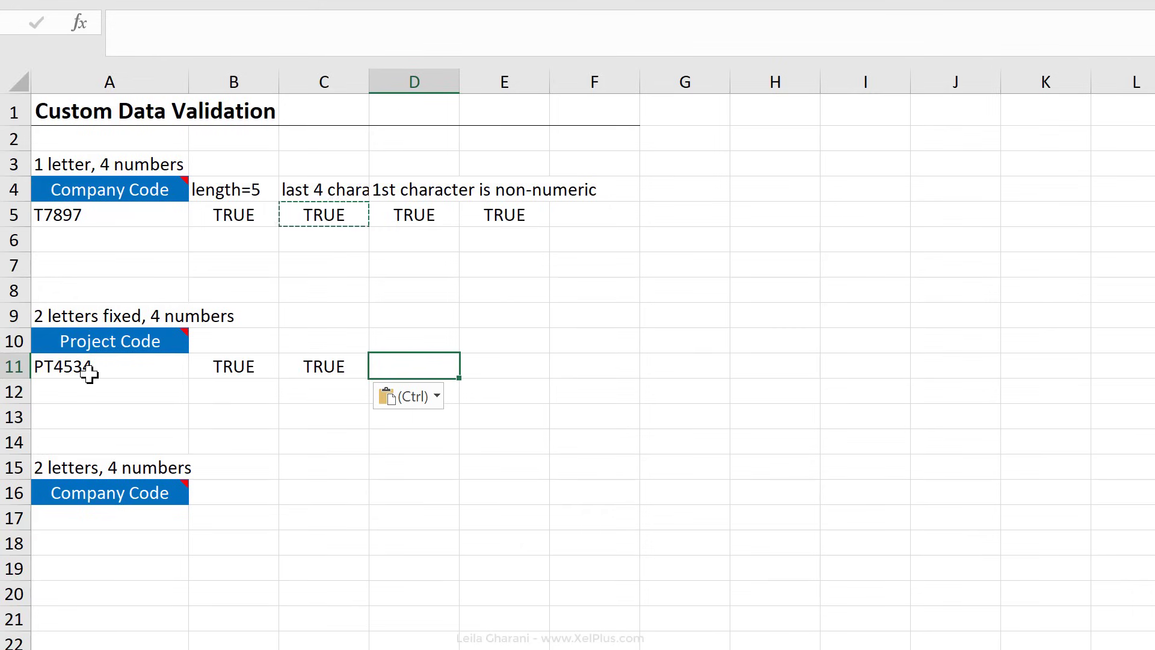
text(=left()
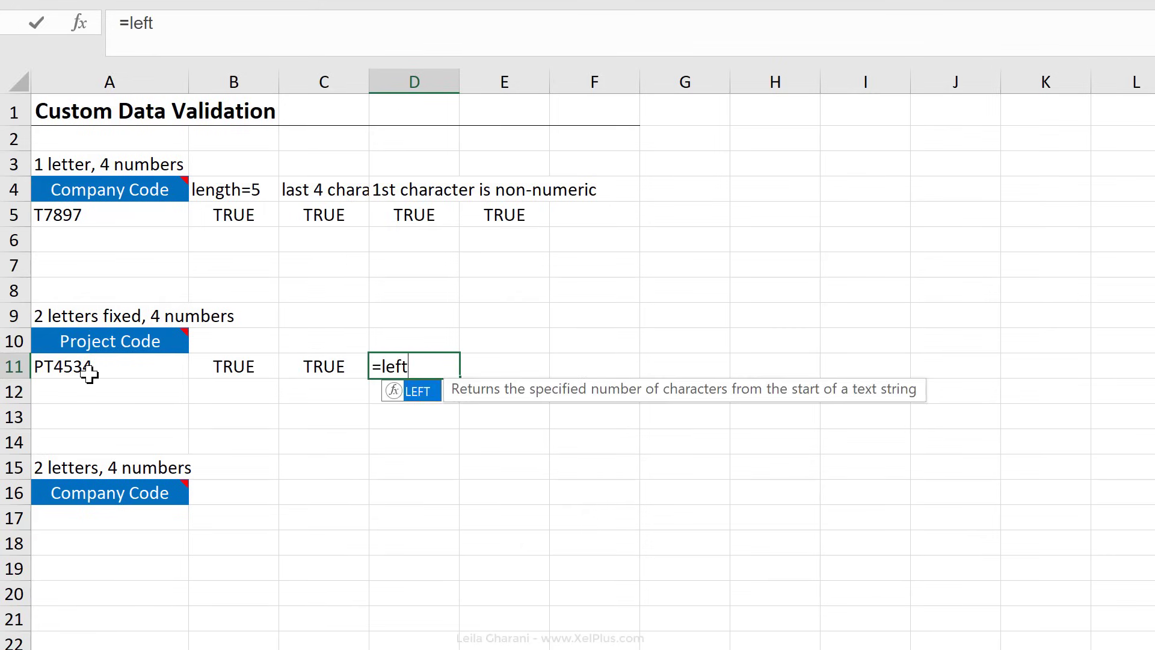
click(92, 368)
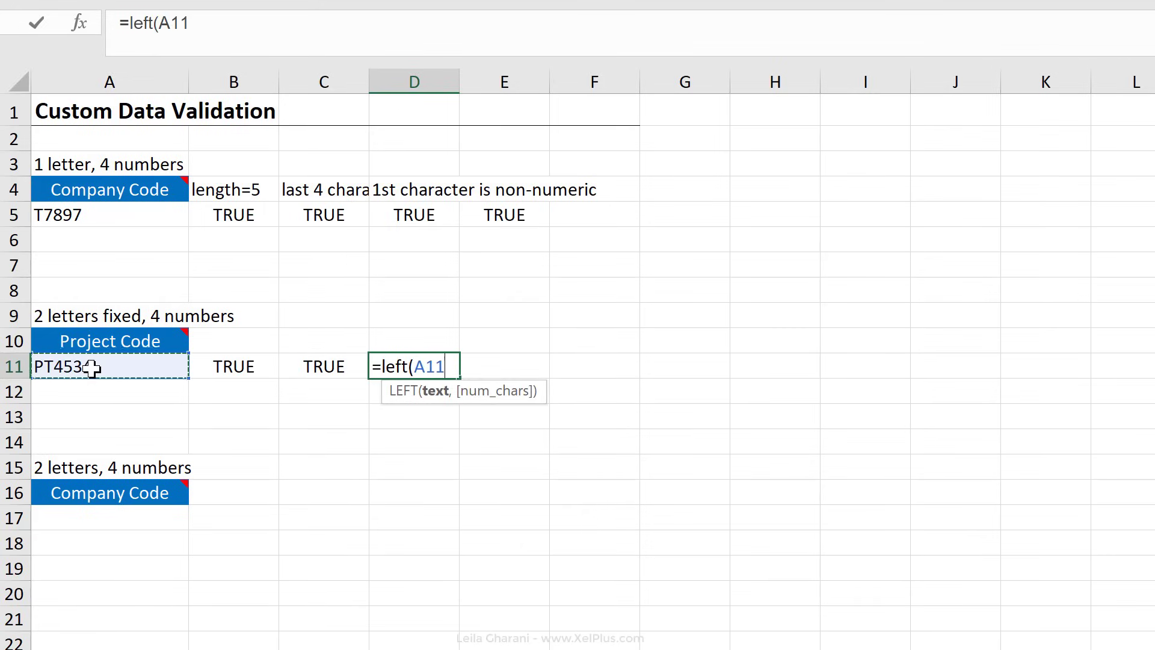
text(,)
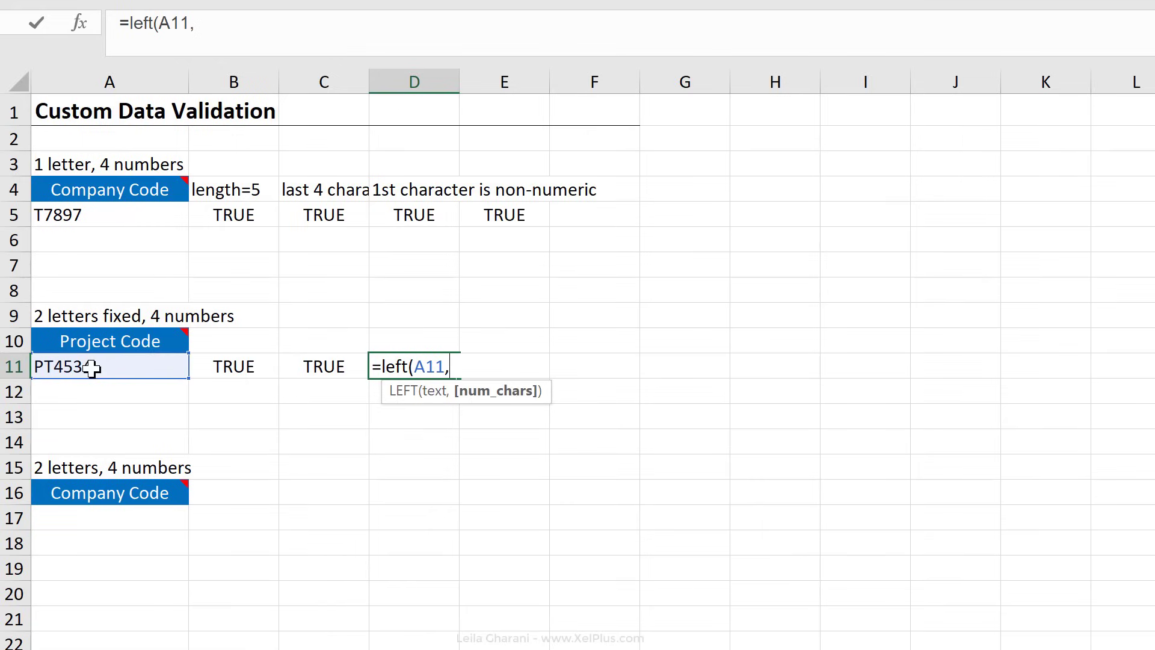
text(2)=")
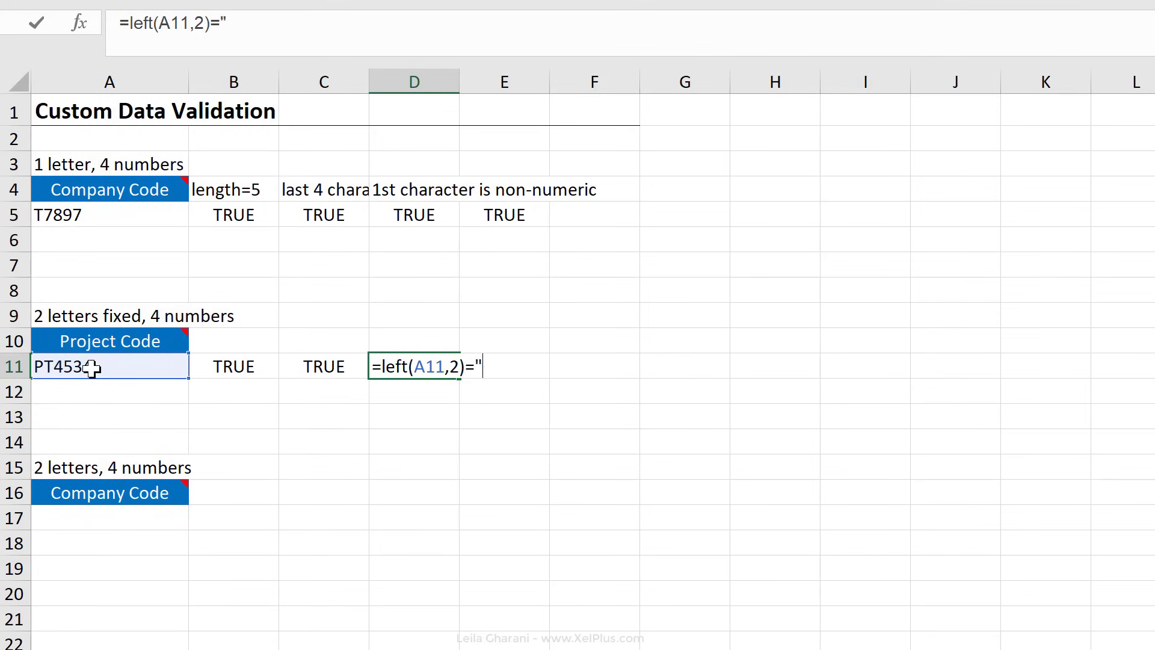
text(PT")
key(ctrl+Return)
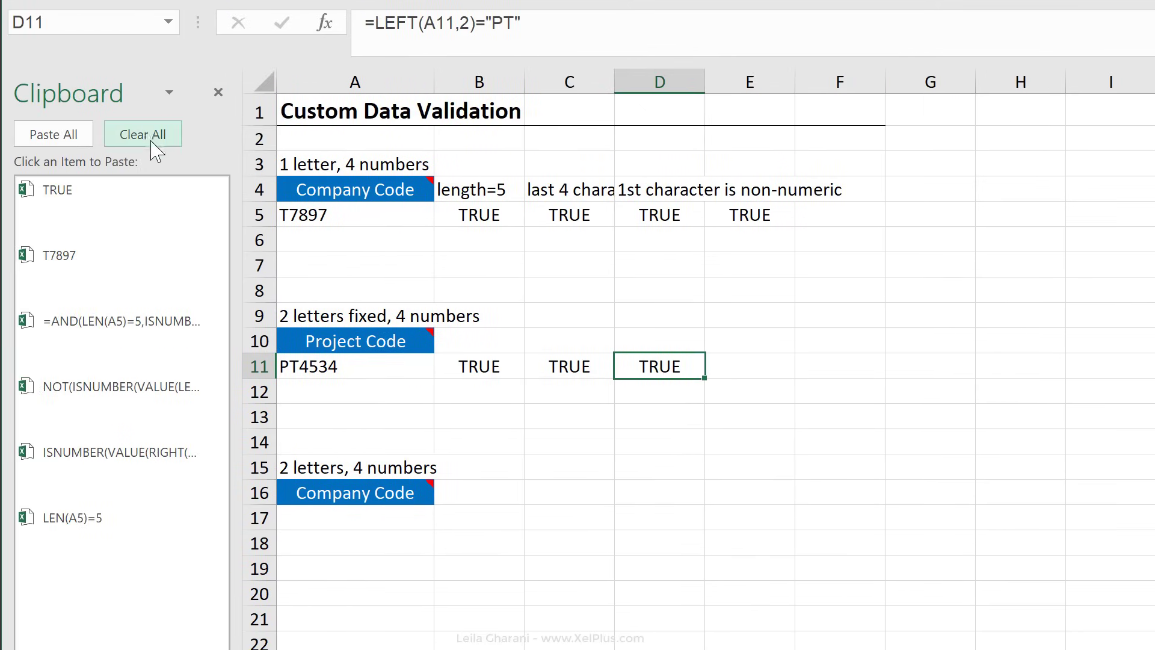
Step: Collect the B11, C11 and D11 check formulas, without equals signs, in the cleared Clipboard pane
click(158, 142)
click(479, 367)
drag(456, 23, 374, 24)
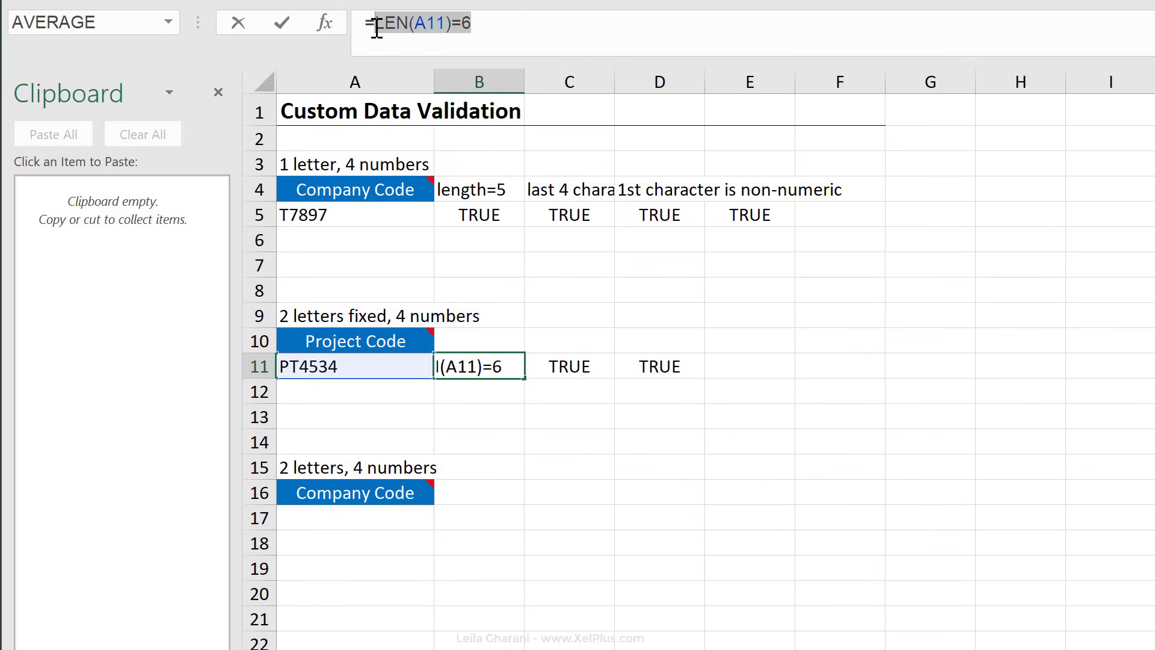
key(ctrl+c)
key(Escape)
click(577, 357)
drag(658, 23, 370, 23)
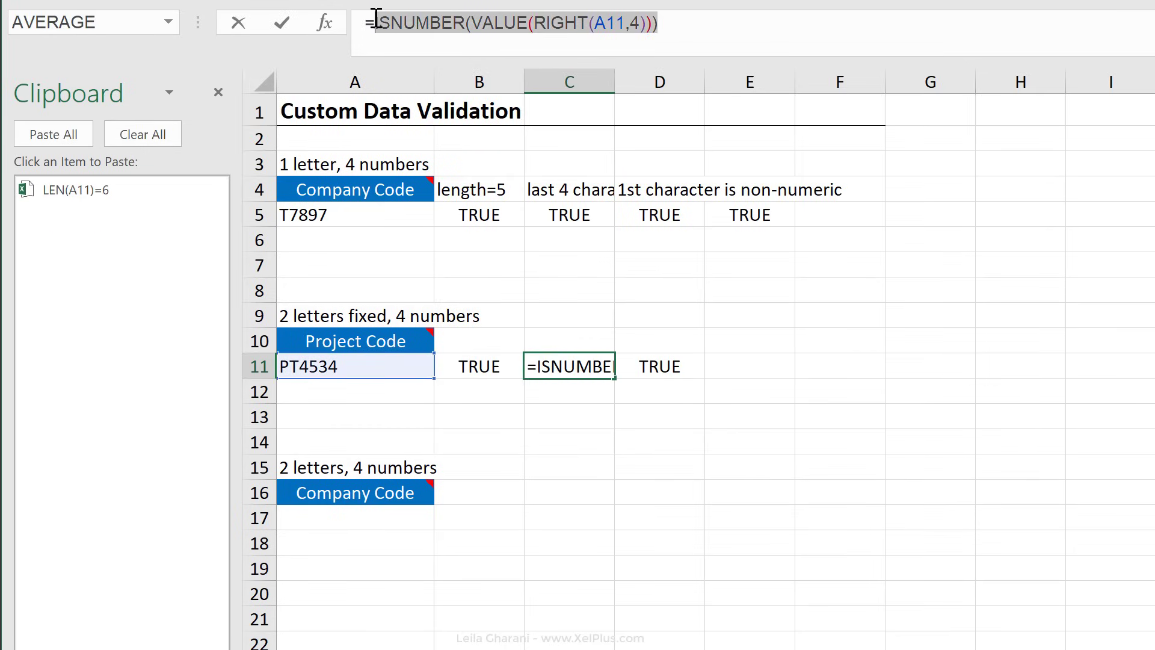
key(ctrl+c)
key(Escape)
key(Right)
drag(542, 23, 374, 23)
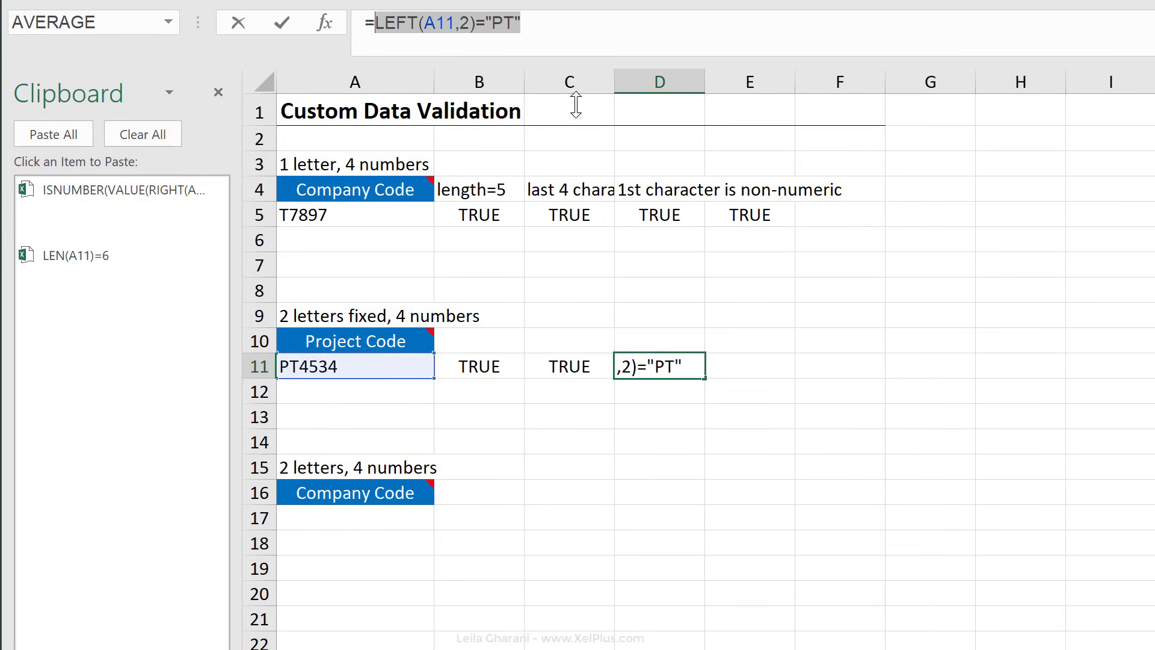
key(ctrl+c)
key(Escape)
Step: Build =AND(...) of the three checks in E11 from the Clipboard items, then copy the formula text
click(765, 373)
text(=and()
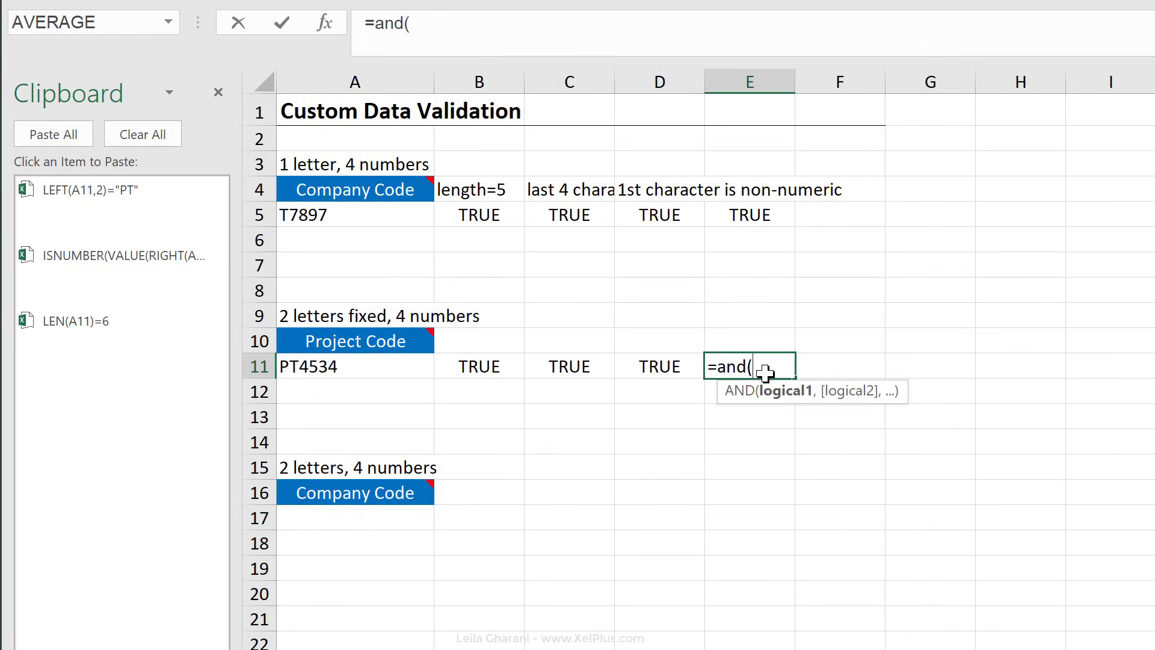
click(75, 328)
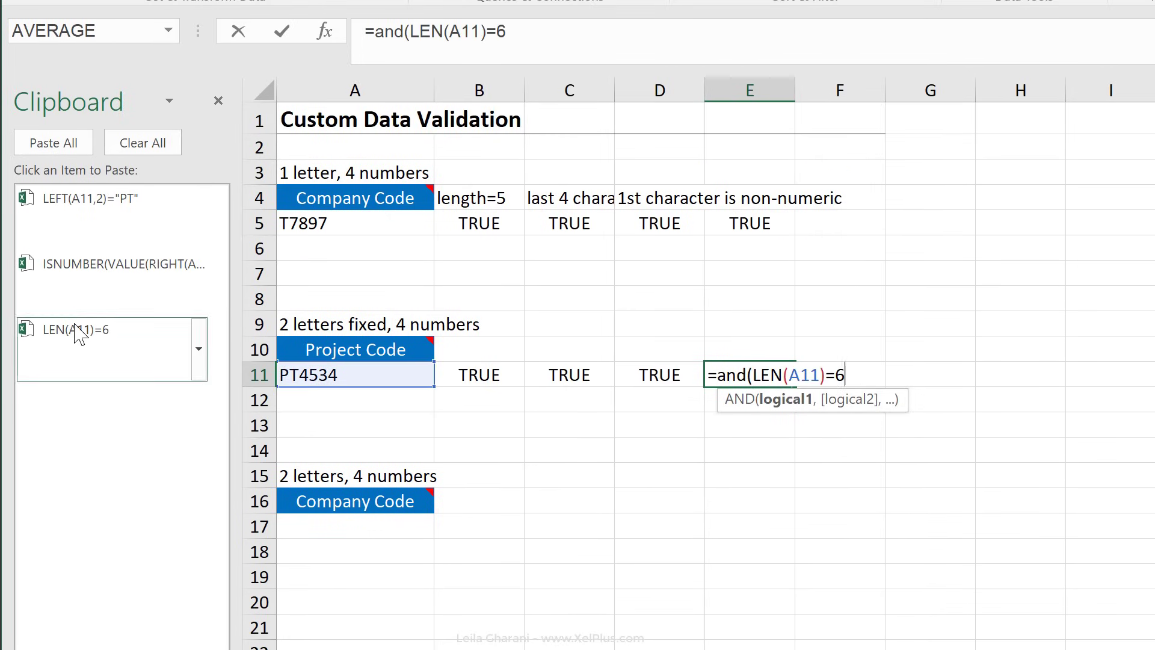
text(,)
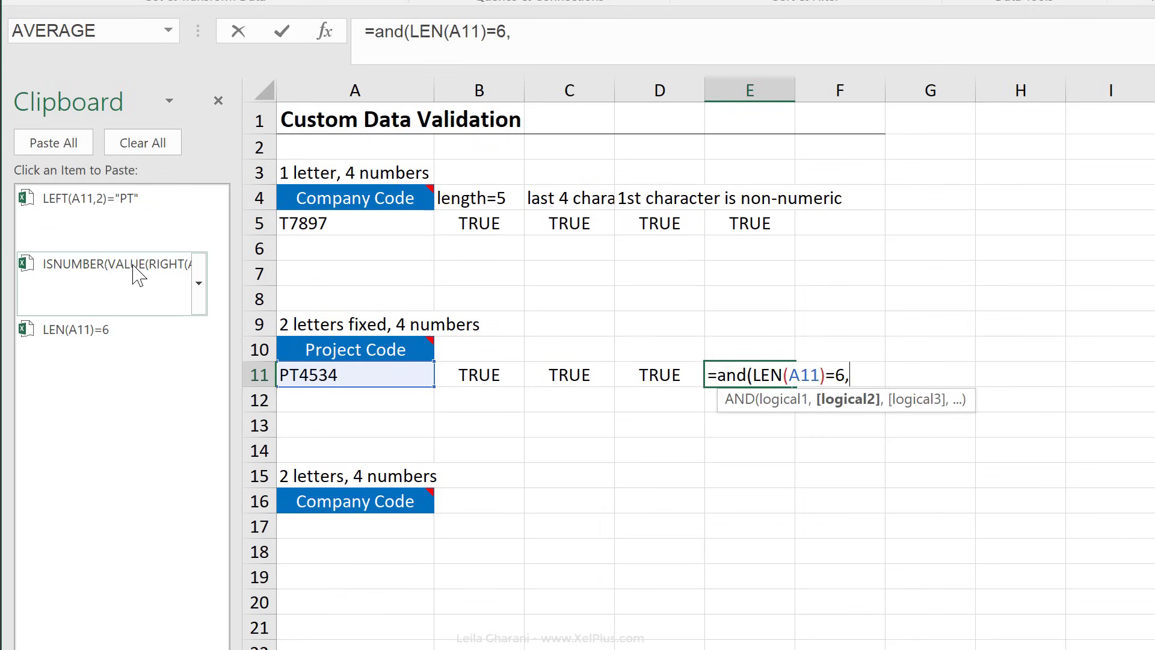
click(139, 274)
text(,4))),)
click(120, 240)
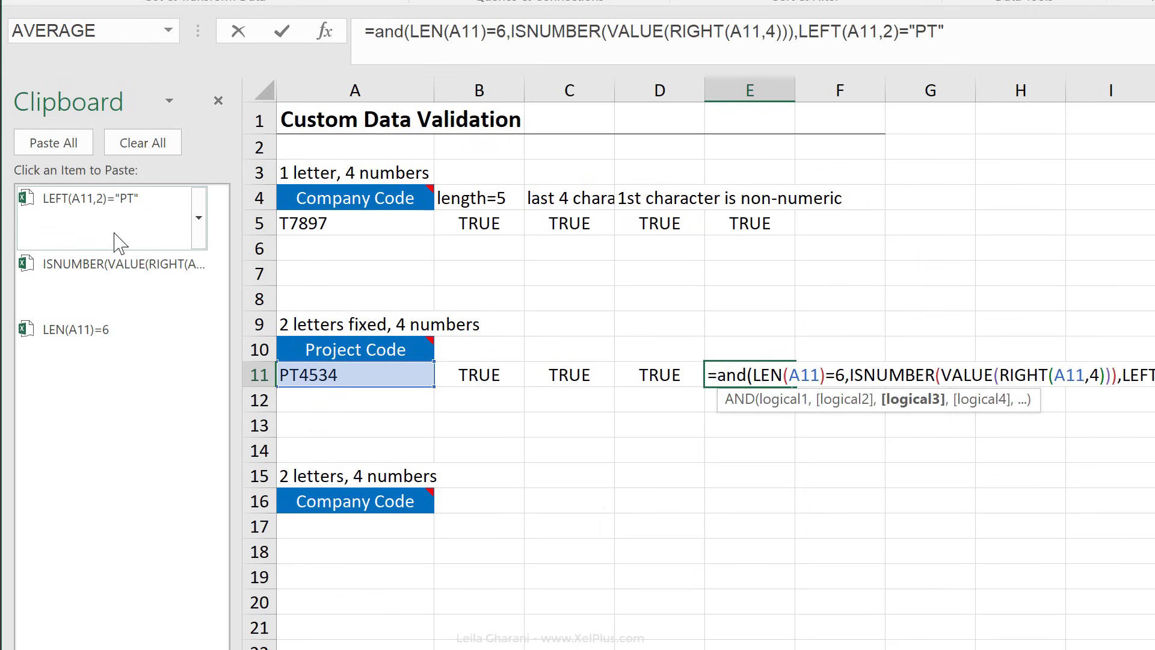
key(ctrl+Return)
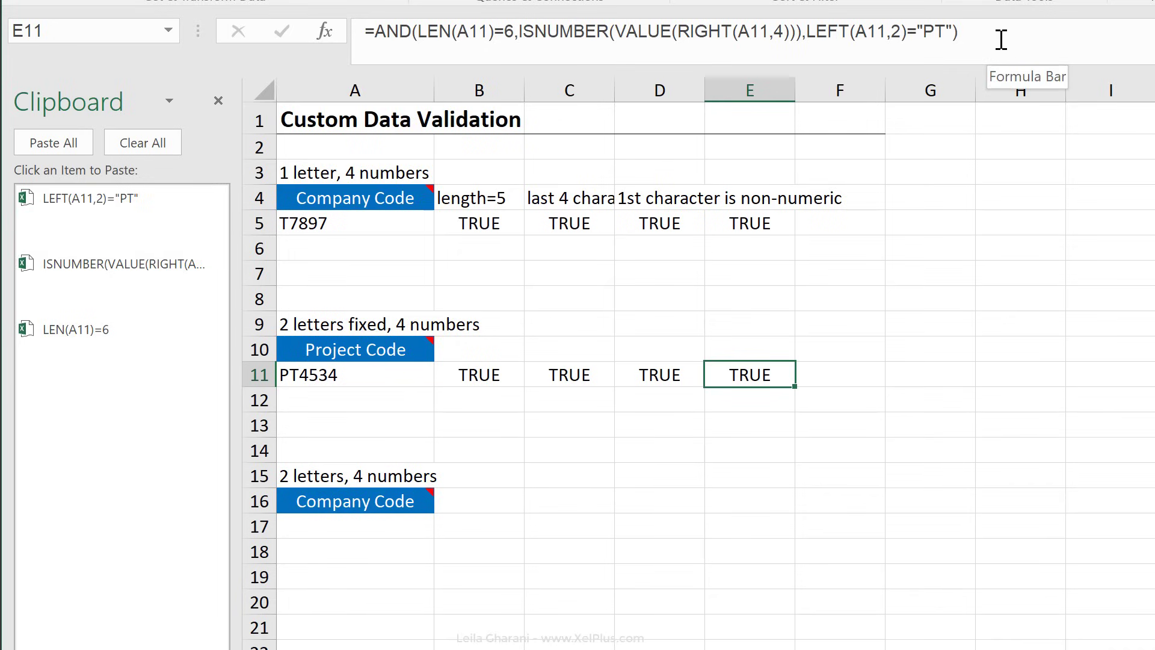
drag(961, 31, 361, 30)
key(ctrl+c)
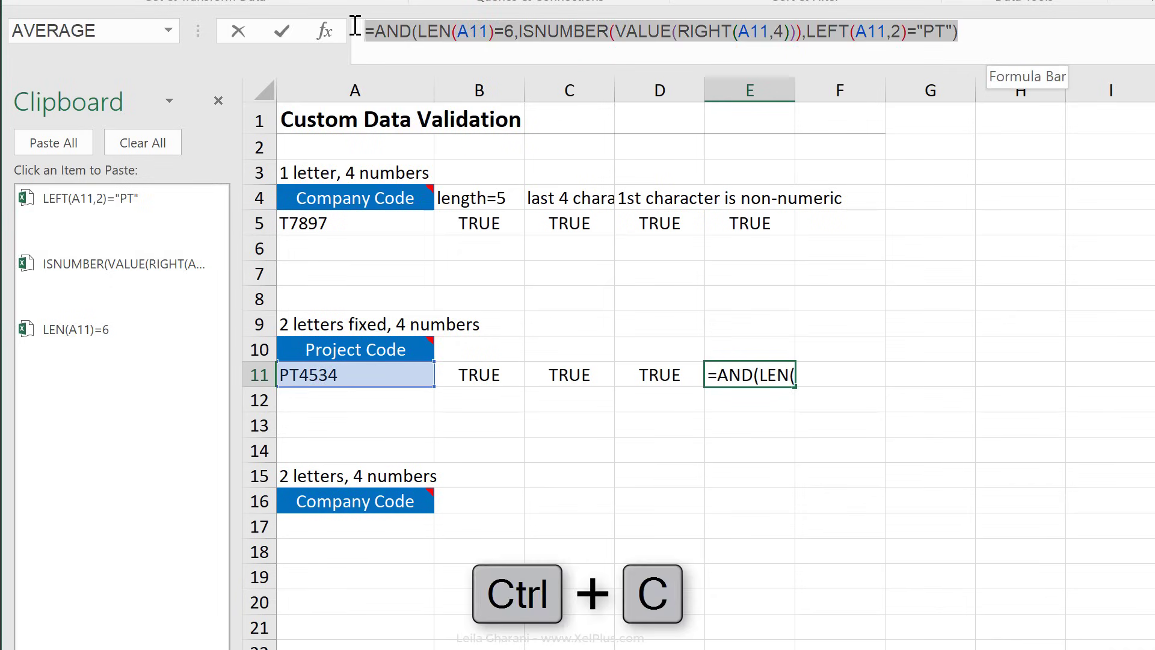
key(Escape)
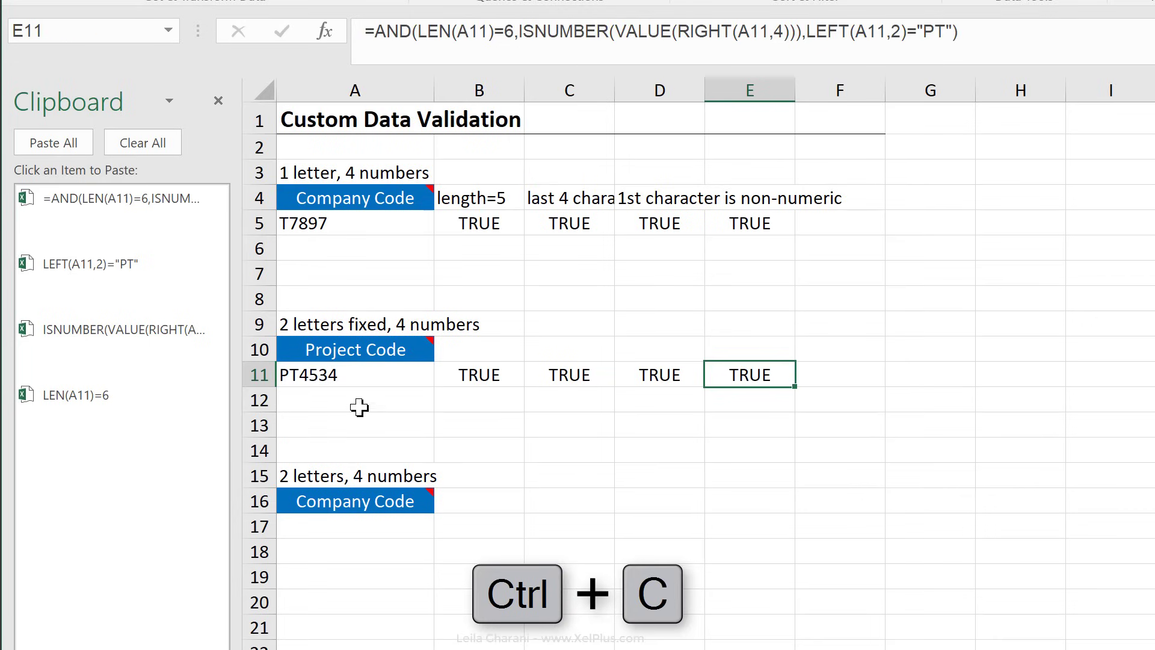
Step: Give A11 a Custom data validation rule using the pasted combined AND formula
click(343, 377)
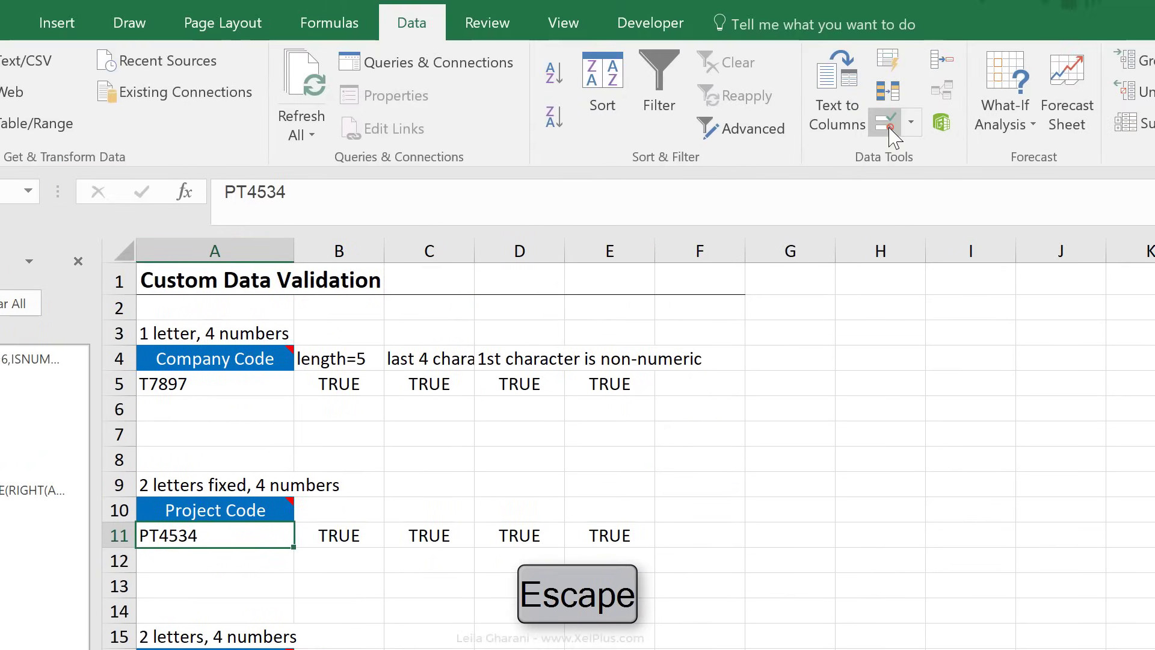
click(889, 126)
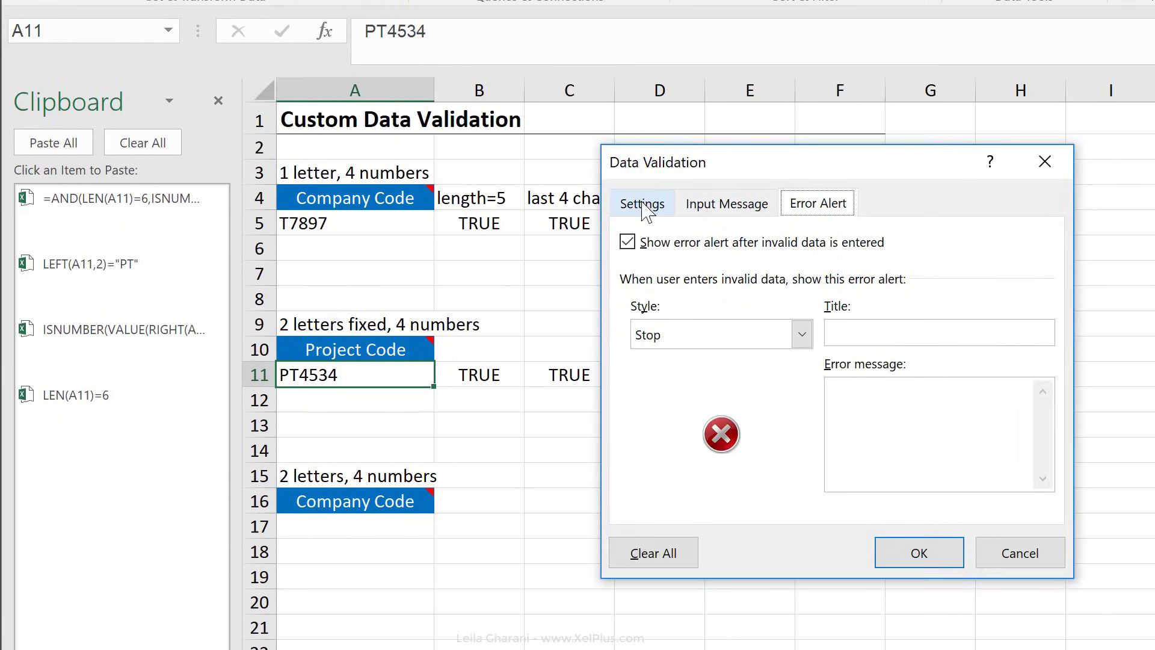
click(631, 218)
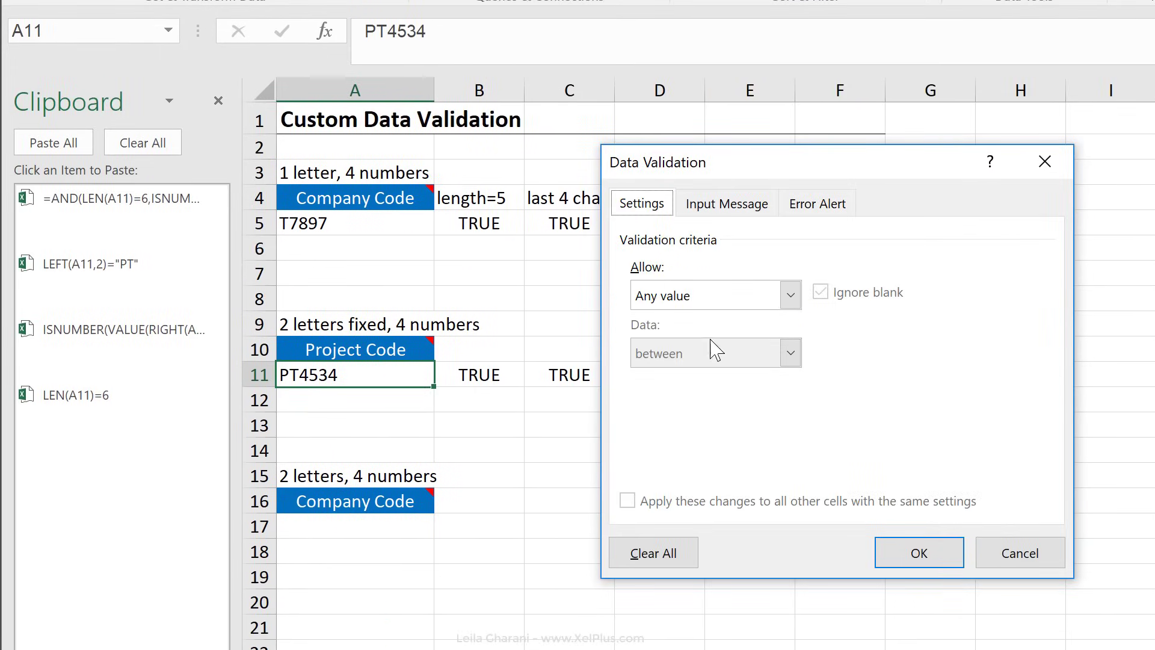
click(779, 308)
click(669, 446)
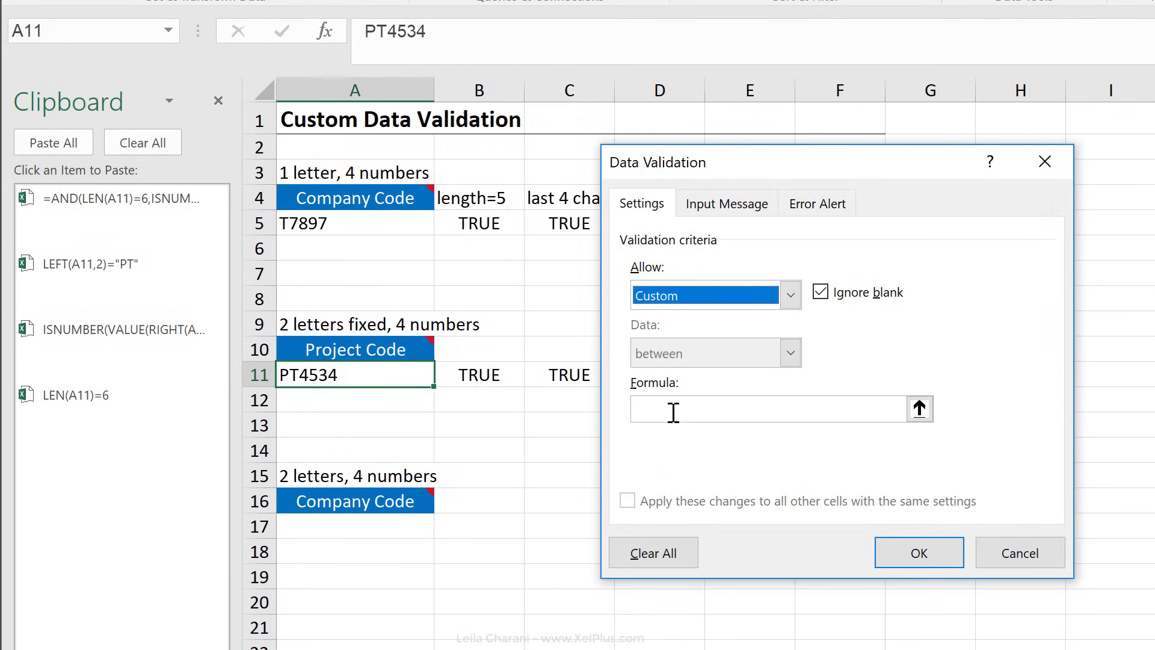
click(676, 406)
key(ctrl+v)
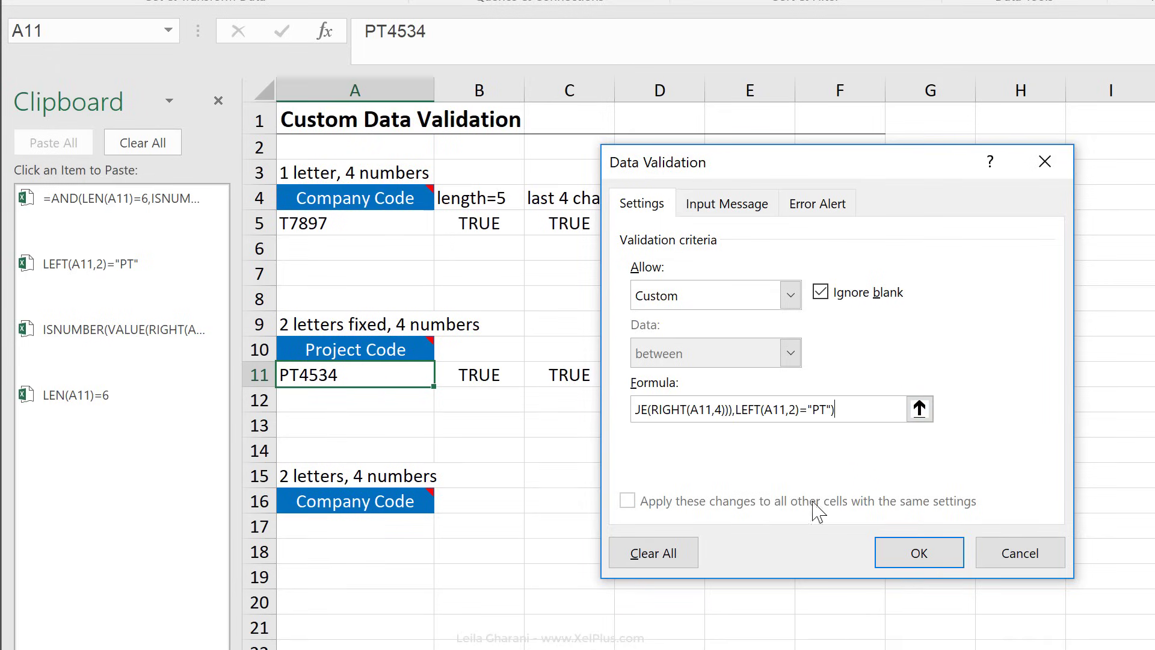
click(919, 552)
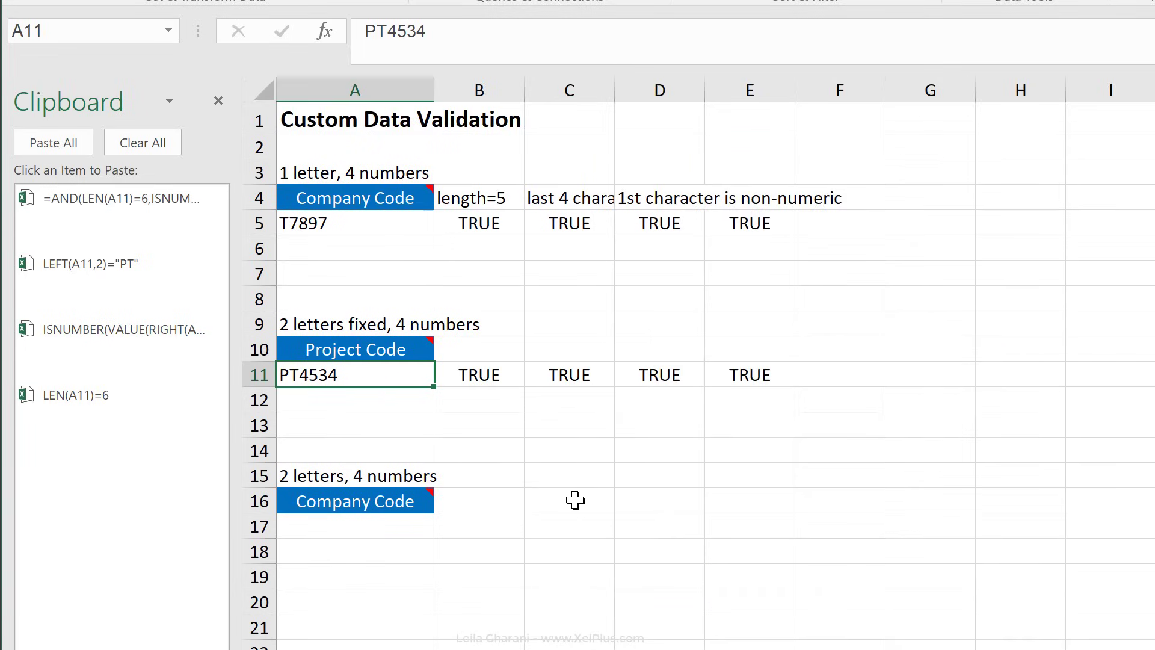
Step: Try TG4356 and 566567 in A11, both rejected, then enter PT3456 and review the helper checks
text(TG4356)
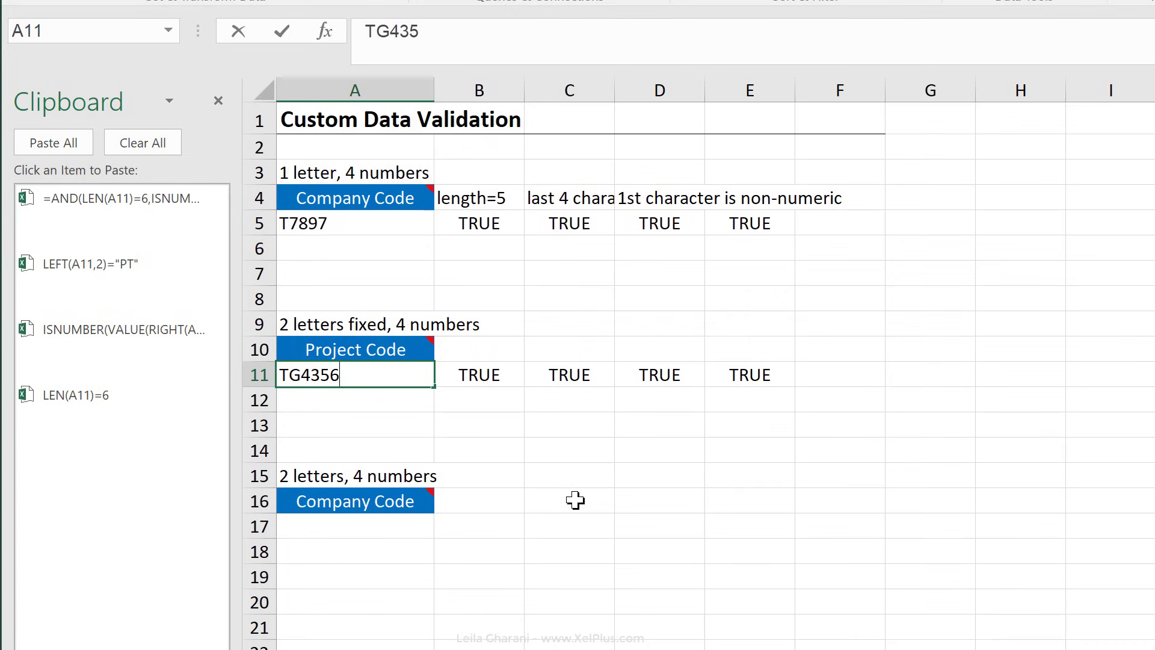
key(Return)
key(Return)
text(566567)
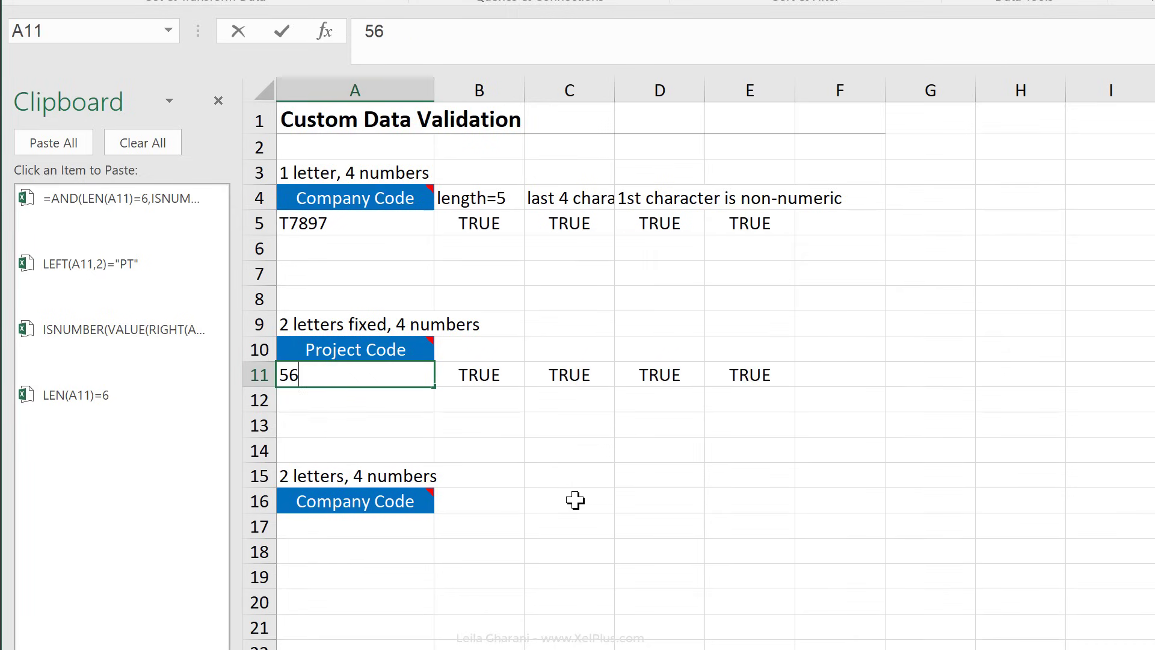
key(Return)
key(Return)
text(PT3456)
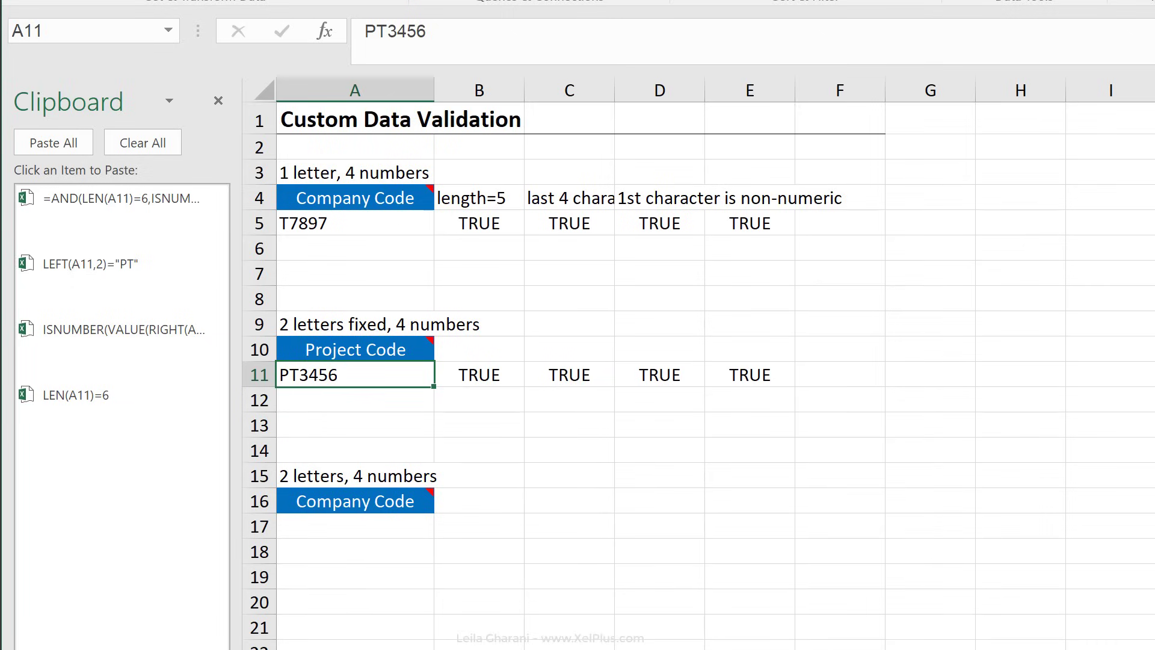
drag(519, 202, 846, 396)
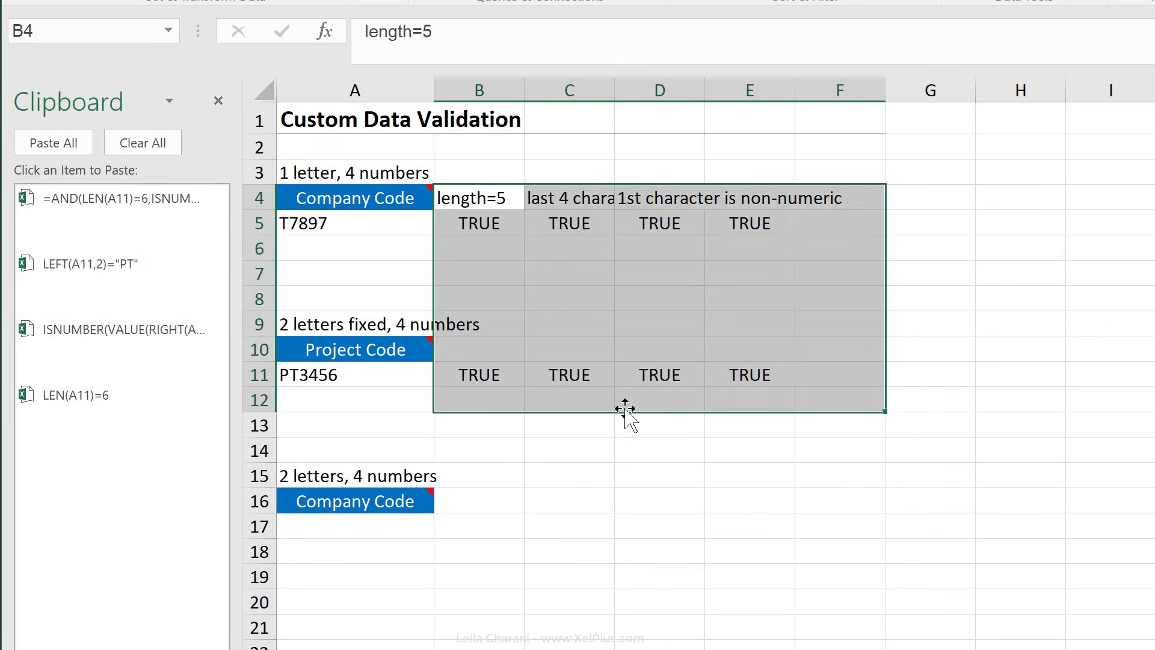
click(358, 378)
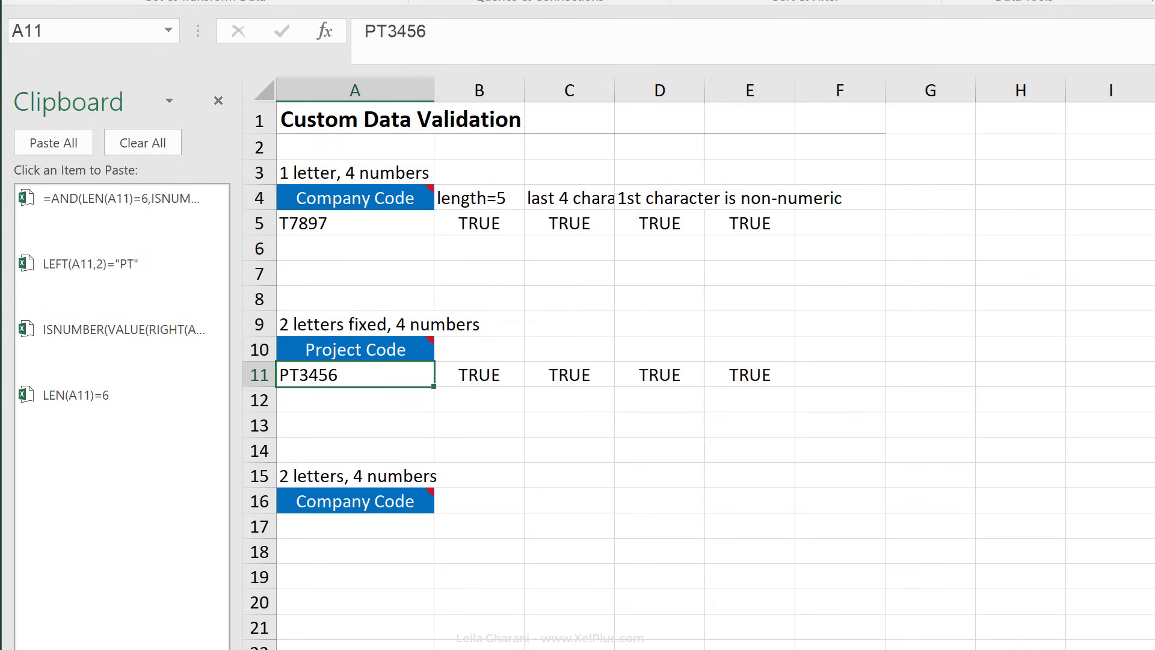
mouse_move(421, 502)
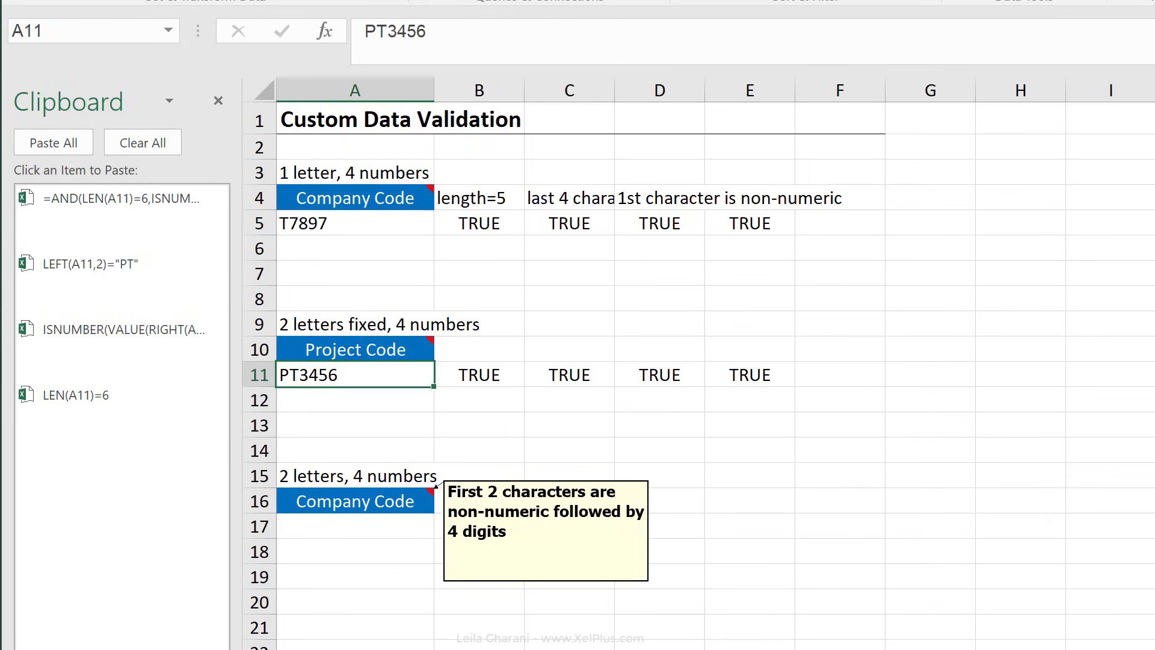
Step: Copy the length and last-4-digits checks from B11 and C11 into B17 and C17
click(478, 526)
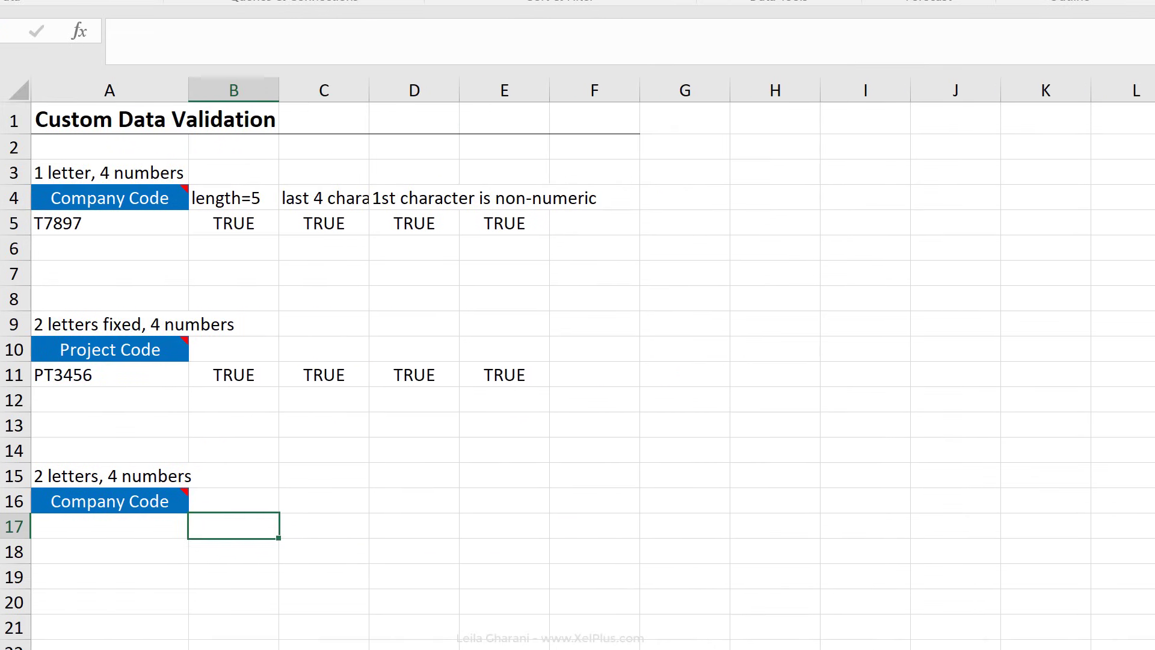
click(224, 371)
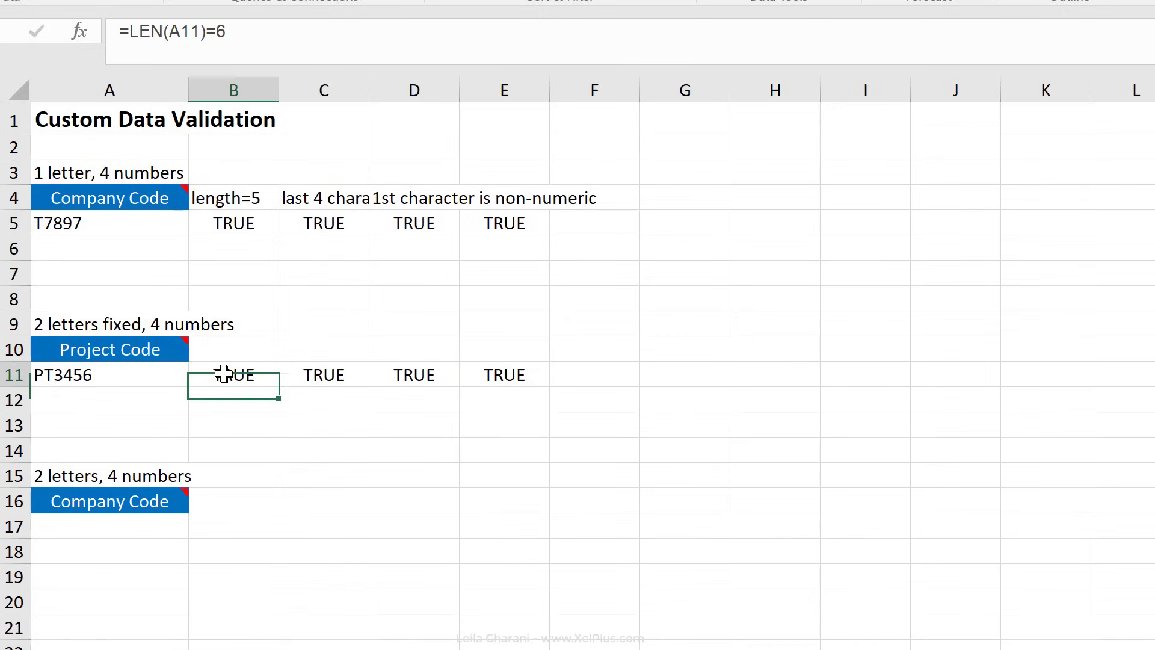
key(ctrl+c)
click(246, 529)
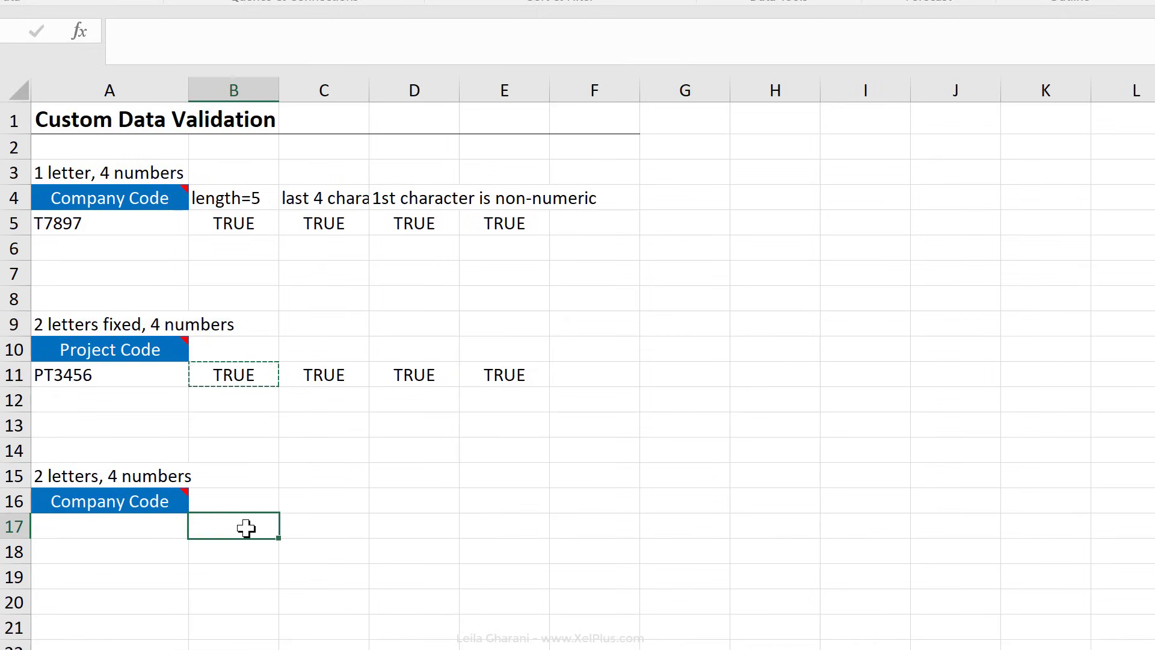
key(ctrl+v)
click(317, 374)
key(ctrl+c)
click(309, 524)
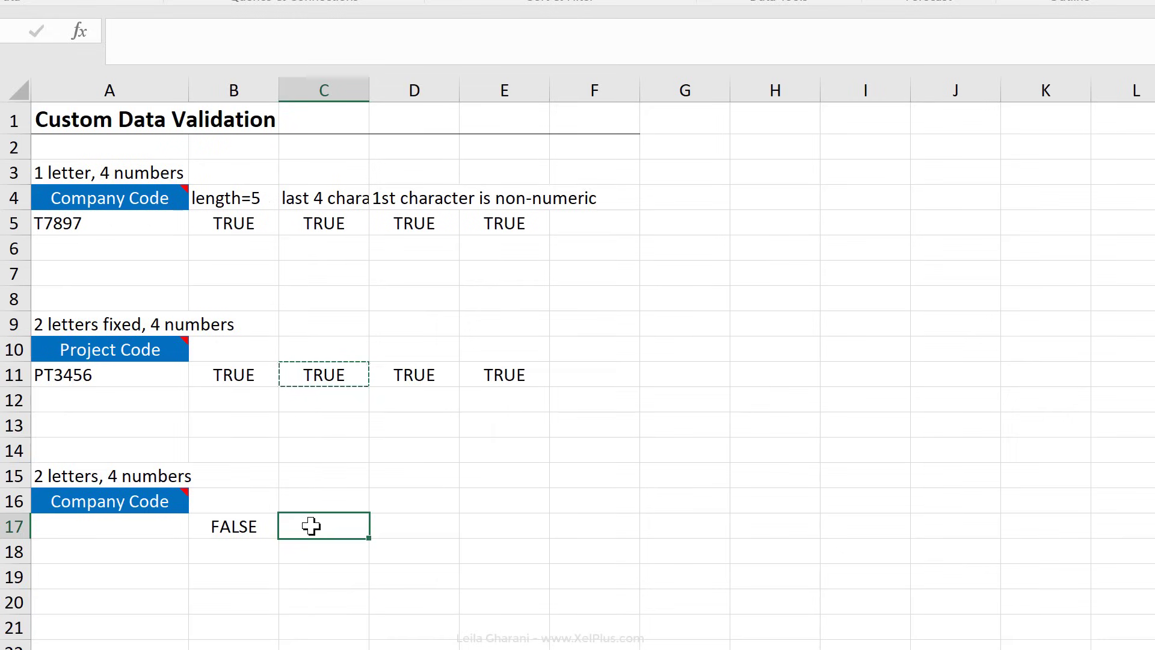
key(ctrl+v)
Step: Copy D5's non-numeric check into D17 as =NOT(ISNUMBER(VALUE(LEFT(A17,2))))
click(411, 530)
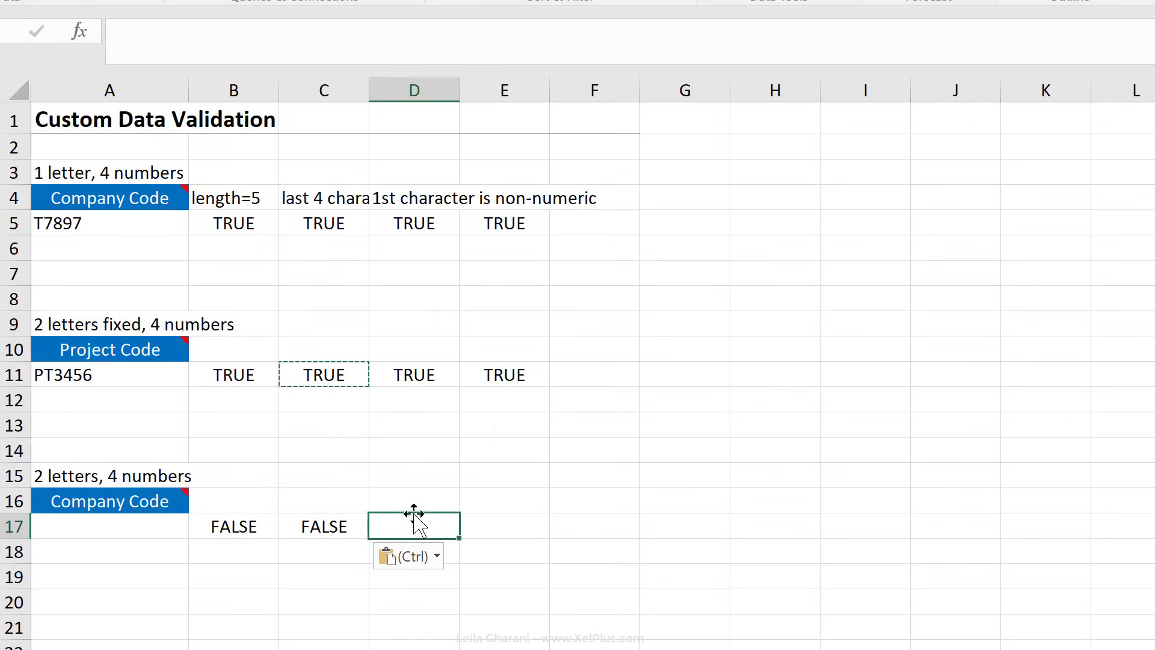
click(411, 221)
key(ctrl+c)
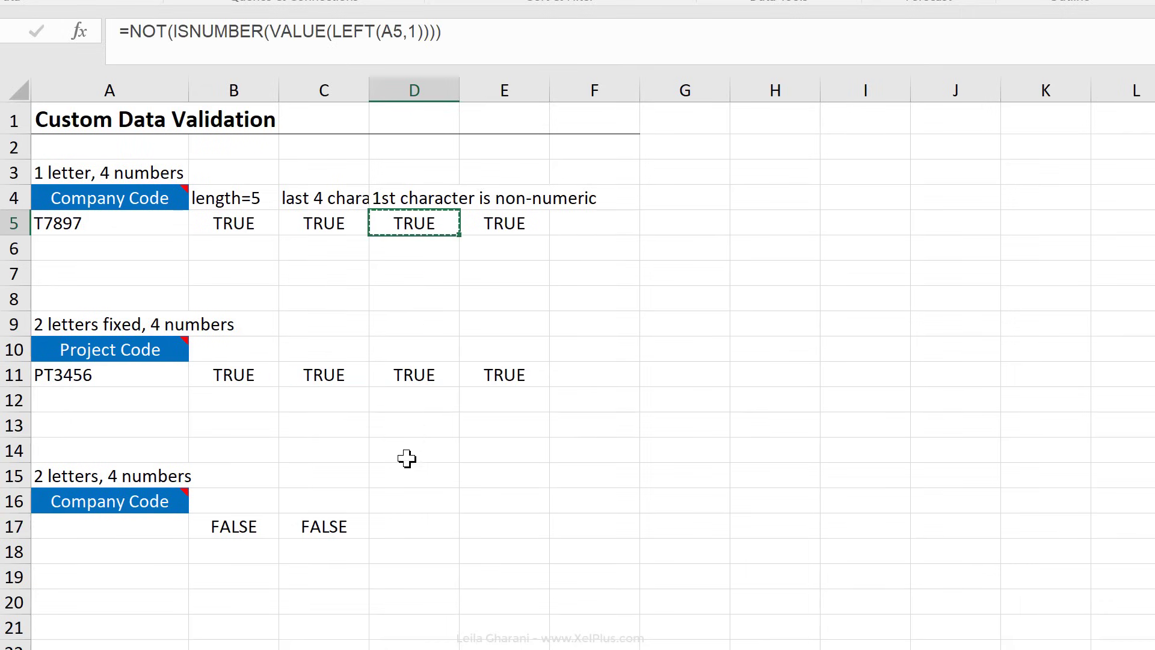
click(415, 530)
key(ctrl+v)
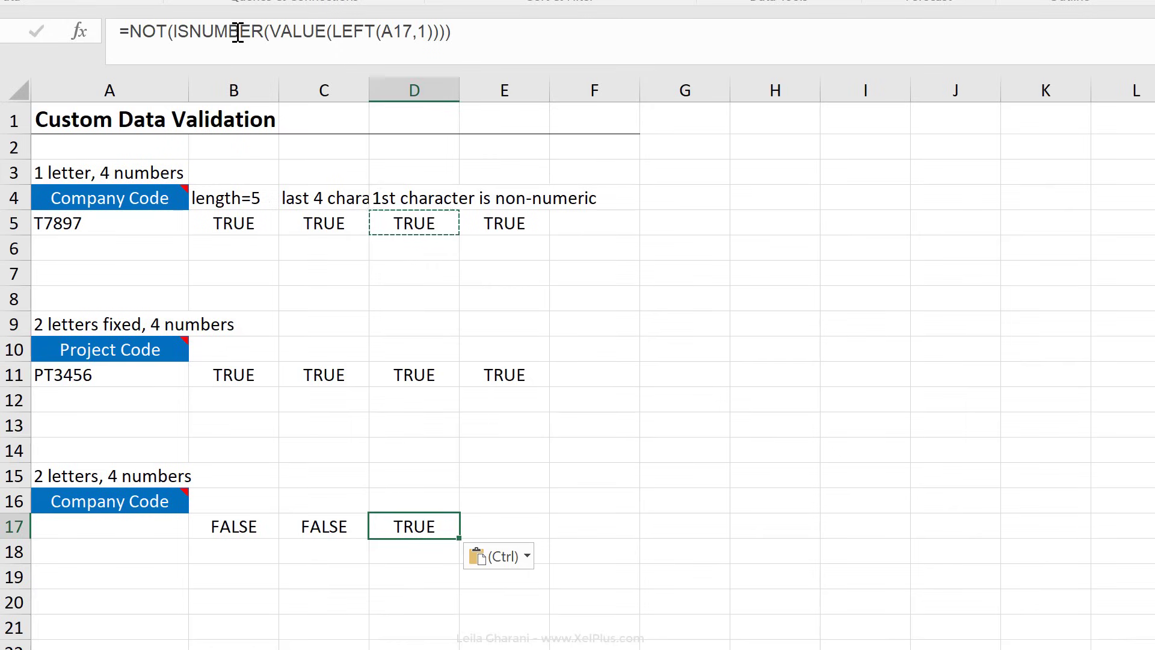
click(426, 34)
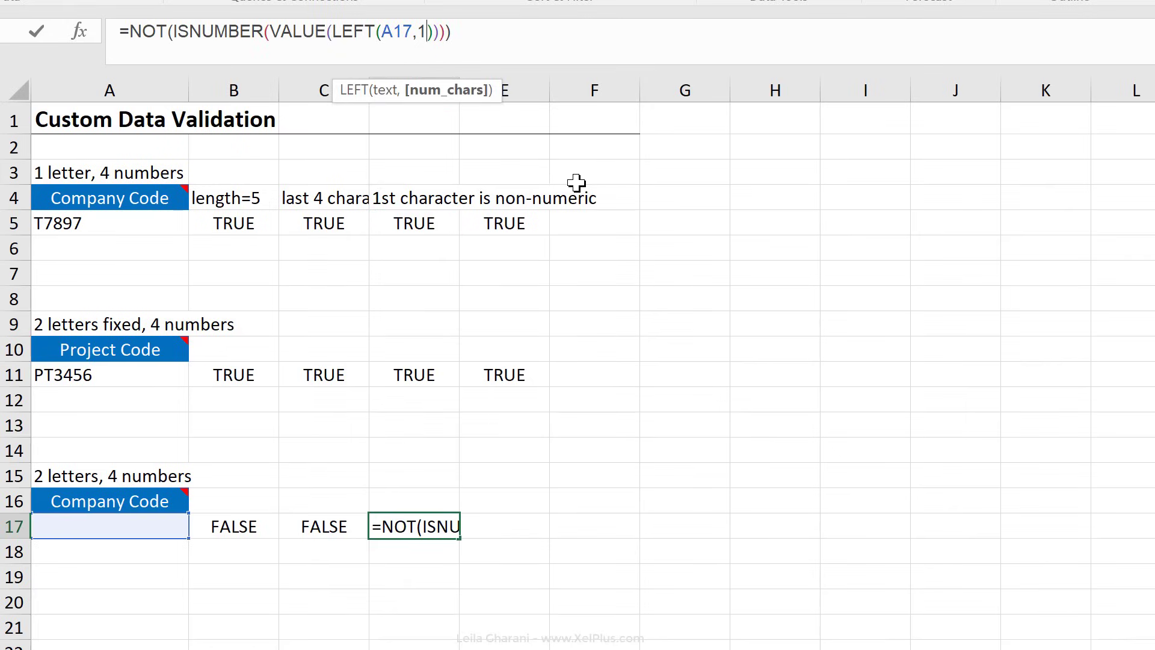
key(BackSpace)
text(2)
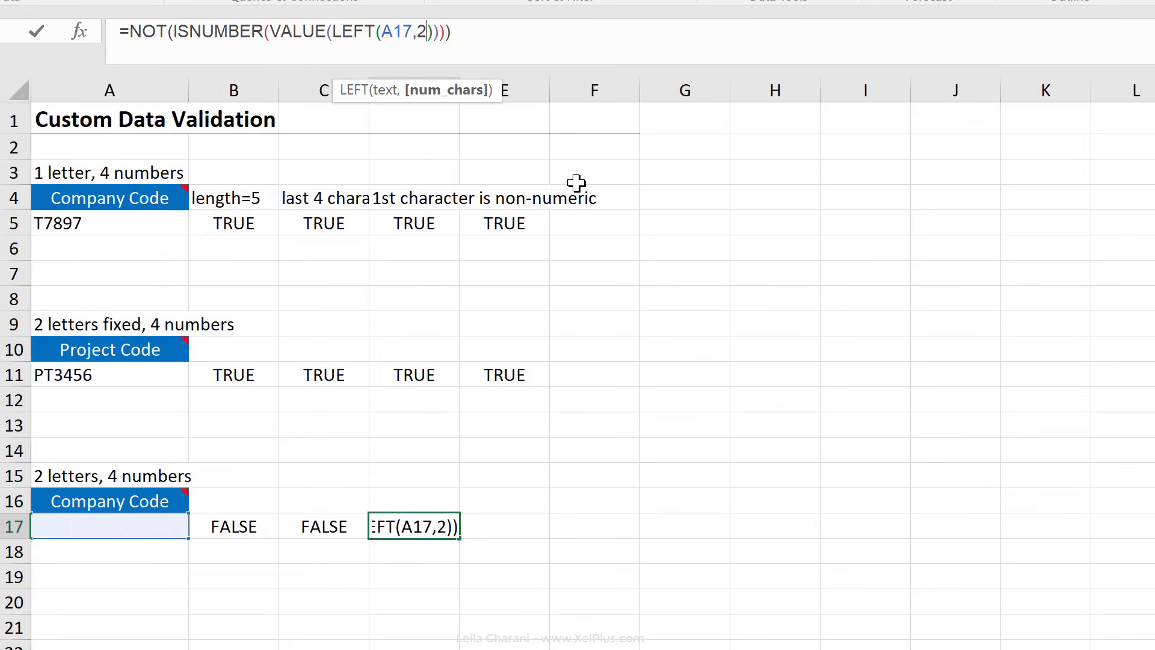
key(ctrl+Return)
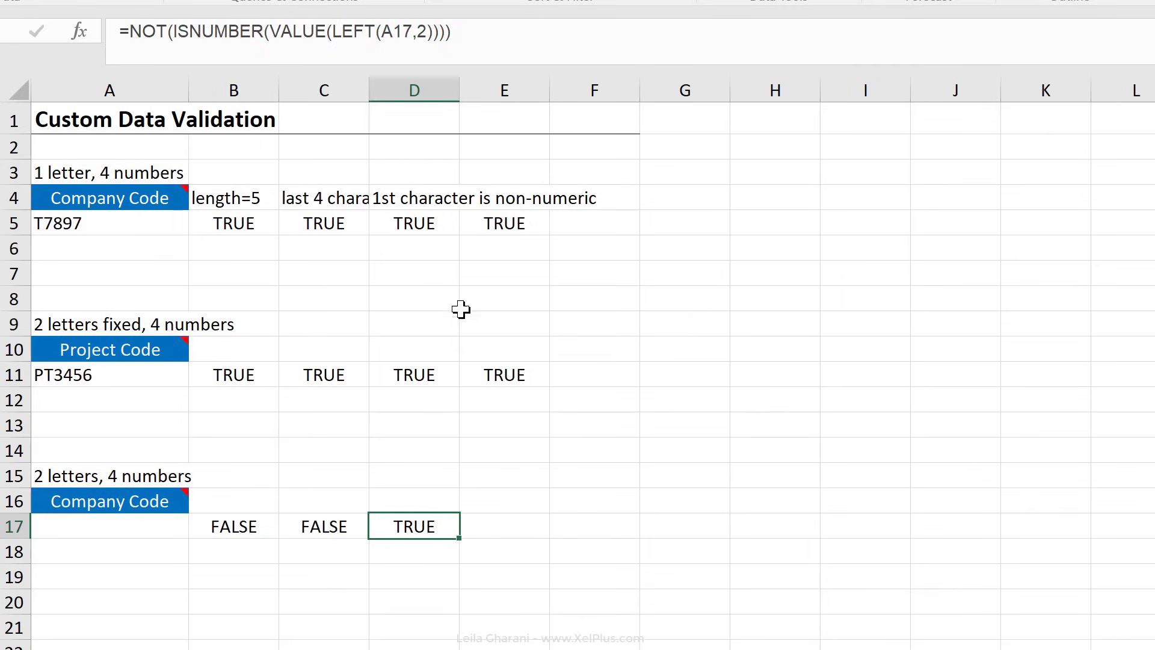
click(111, 523)
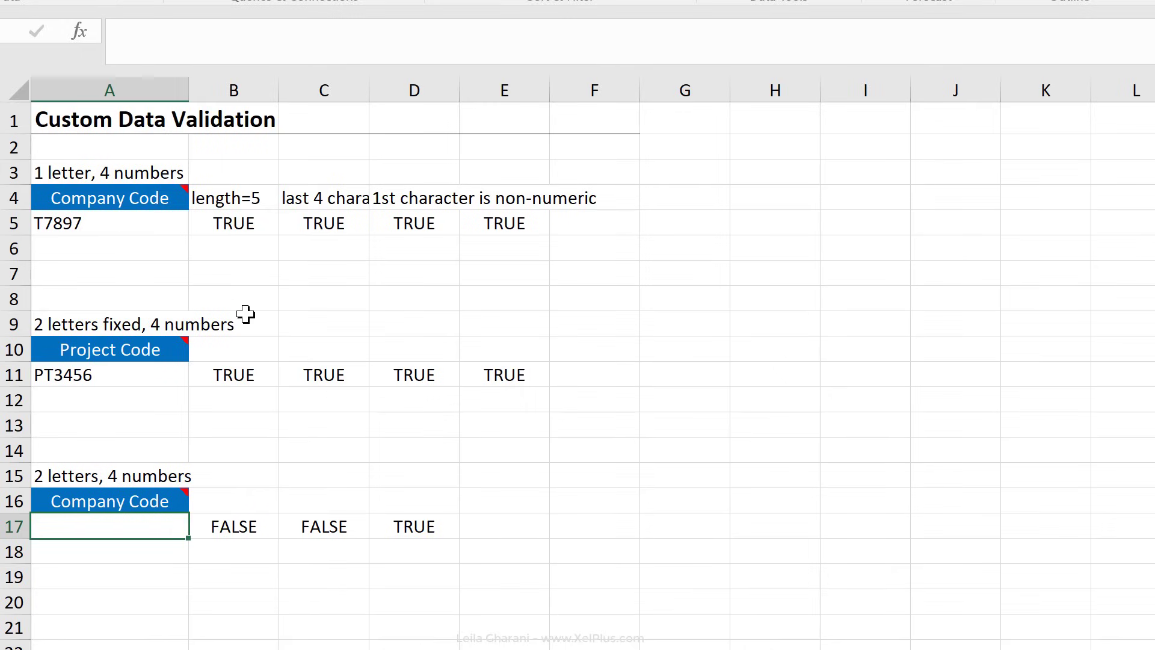
Step: Enter TT3456, then 783456, then B43456 in A17, watching the row-17 check results
click(258, 520)
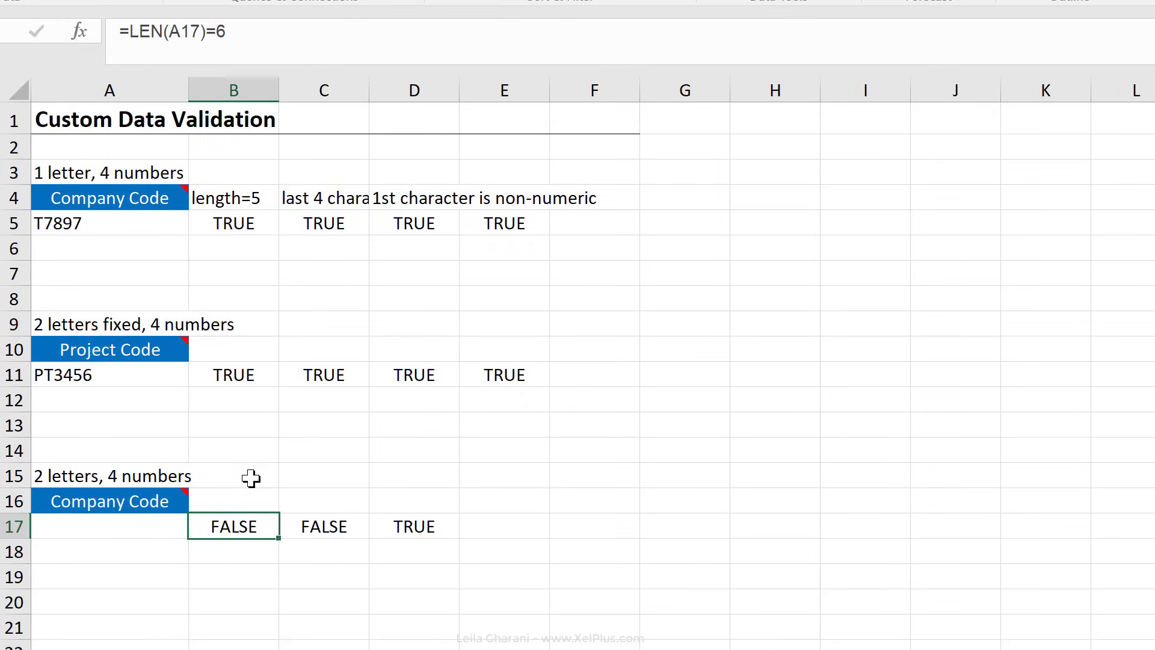
click(418, 523)
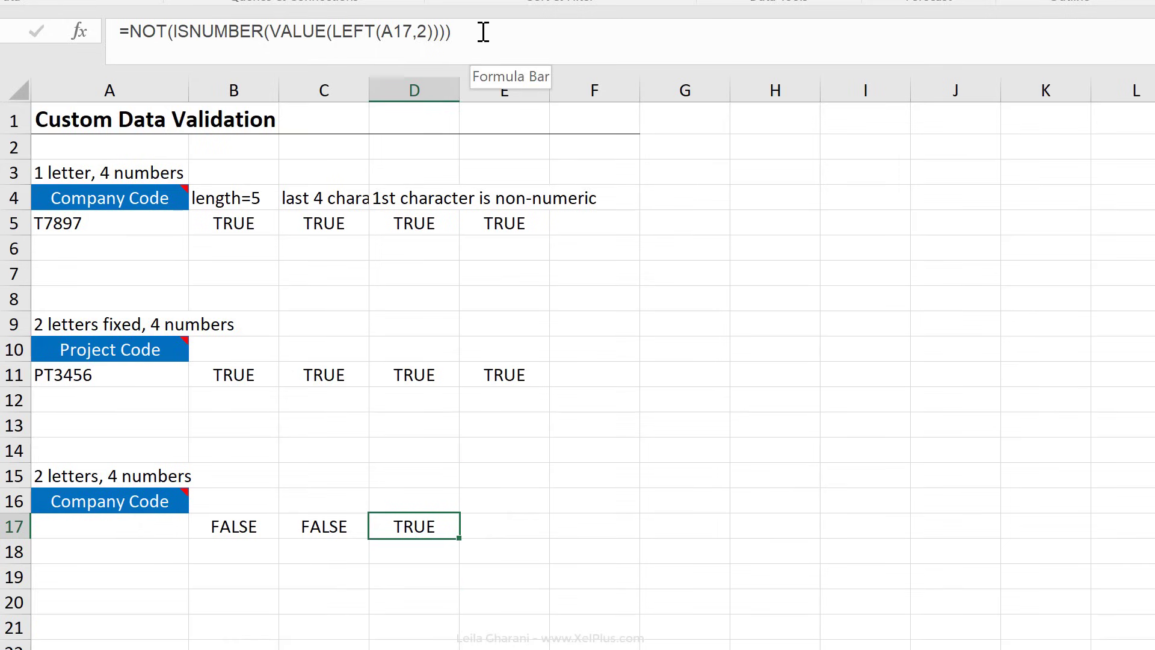
click(133, 531)
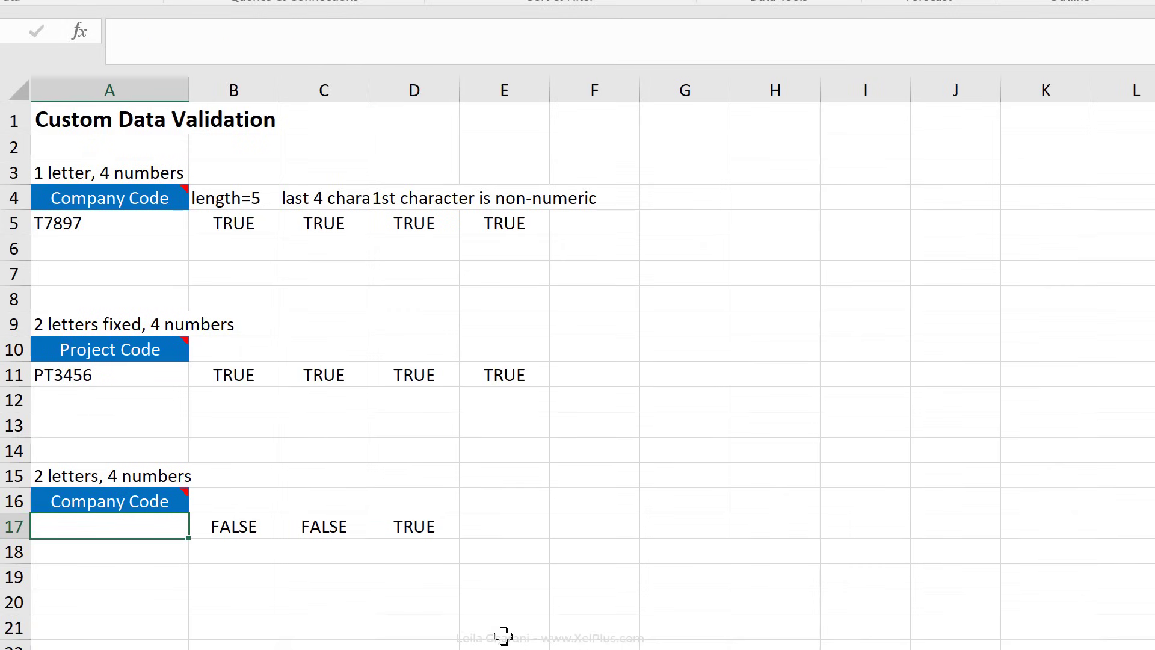
text(TT3456)
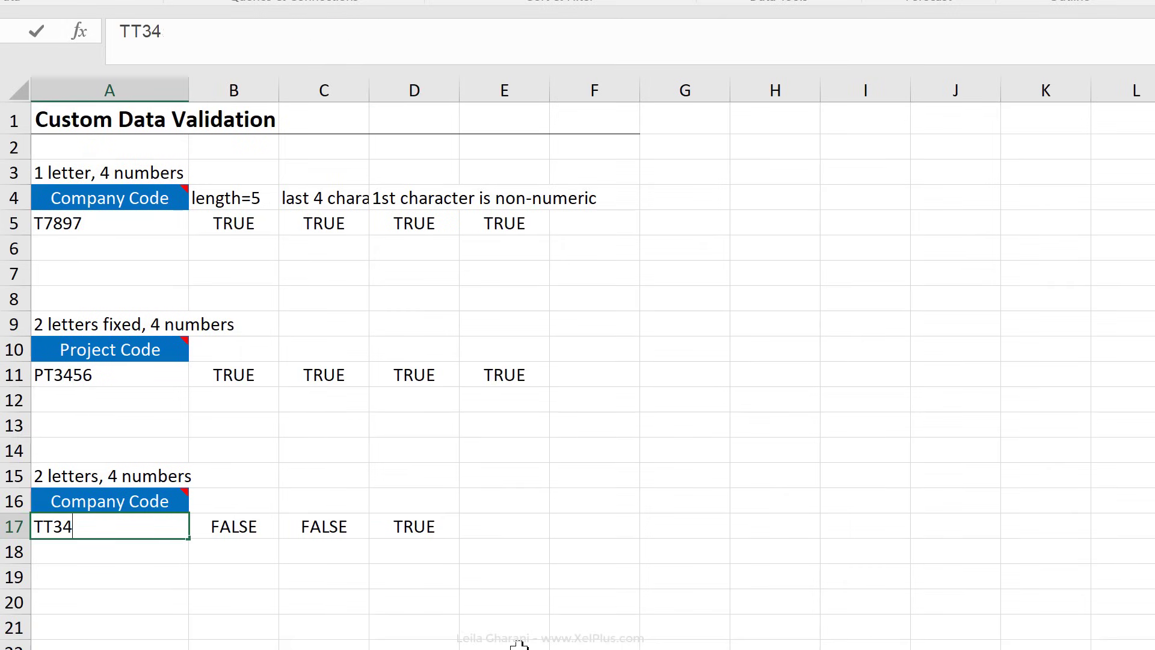
key(ctrl+Return)
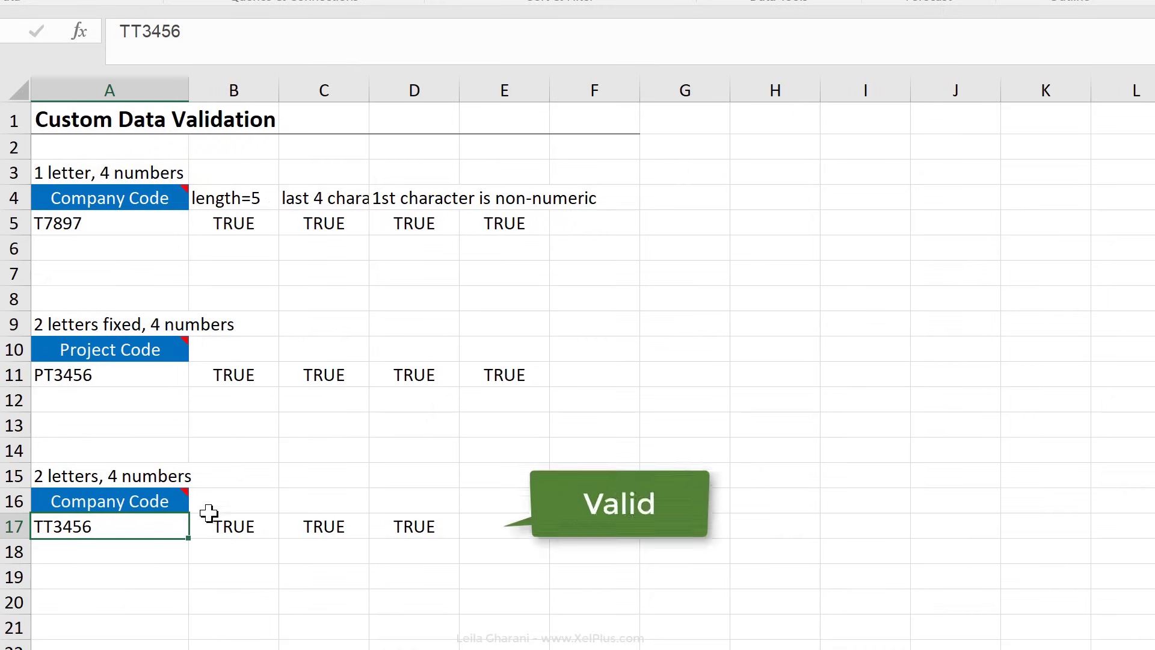
drag(139, 30, 108, 25)
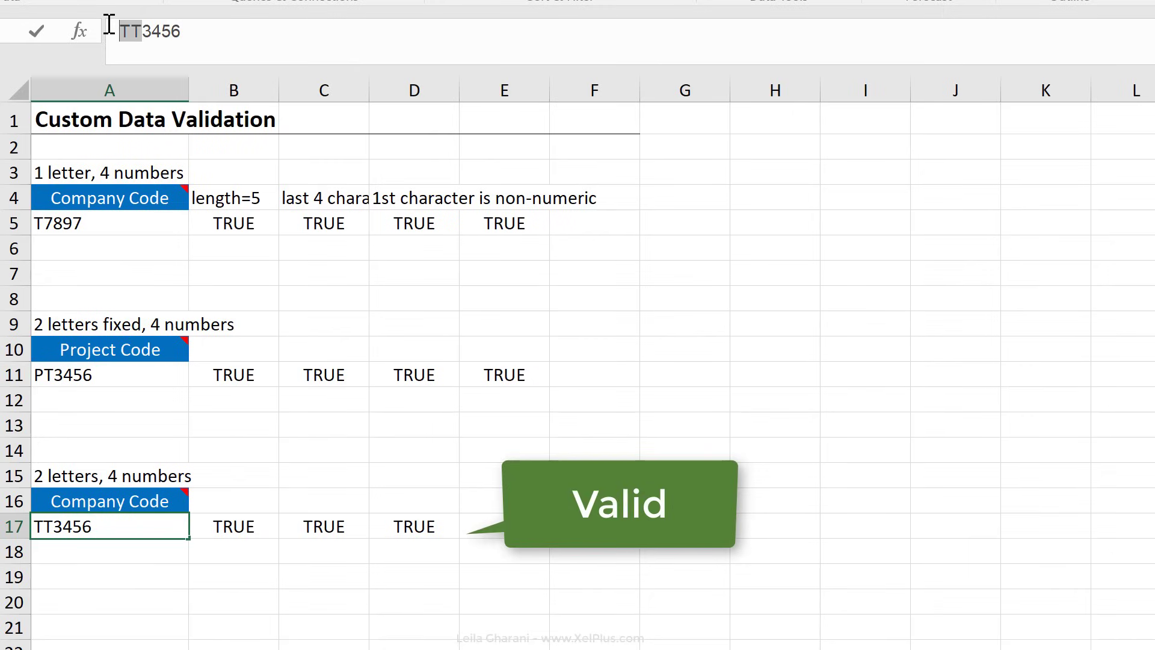
text(78)
key(ctrl+Return)
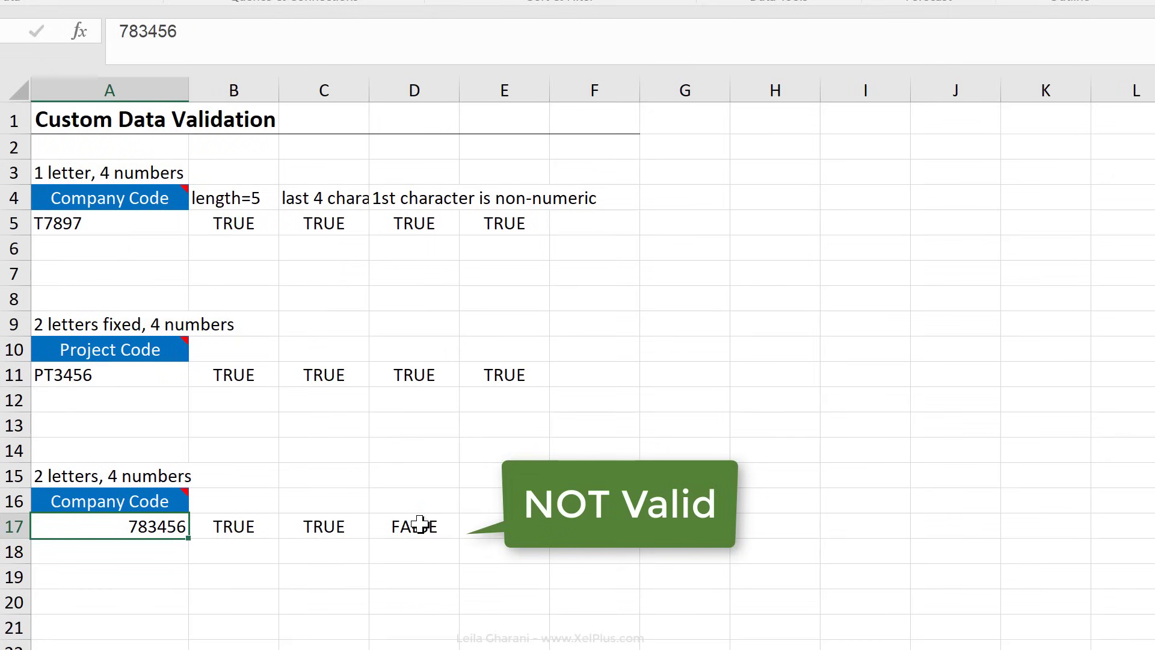
drag(139, 31, 109, 38)
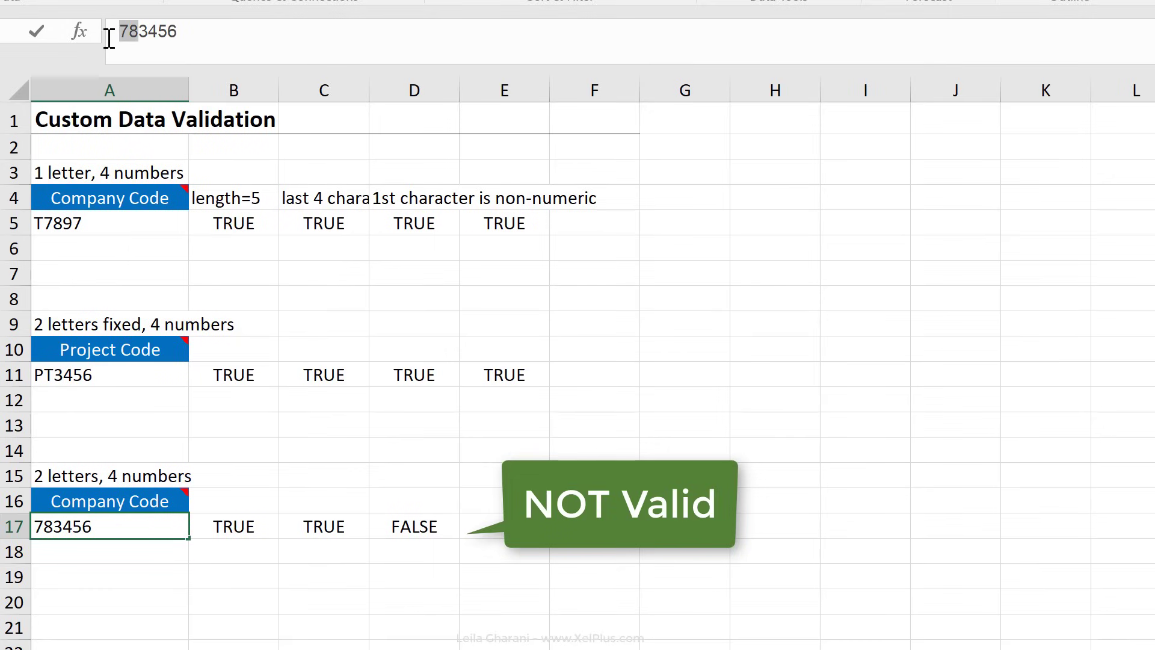
text(B)
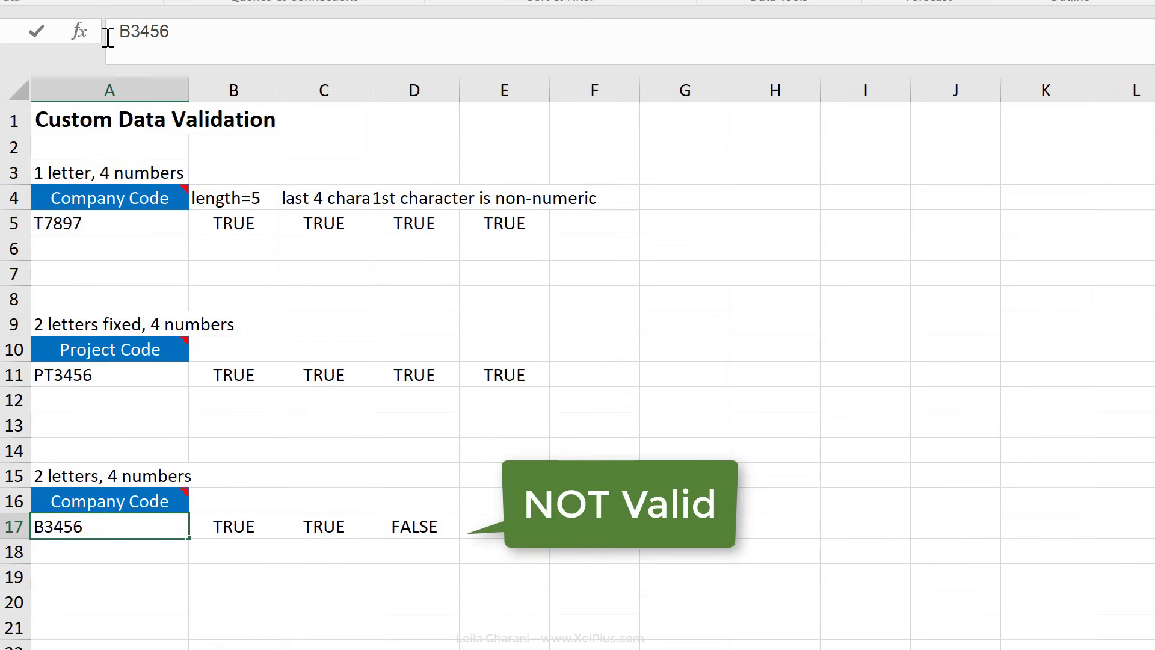
text(4)
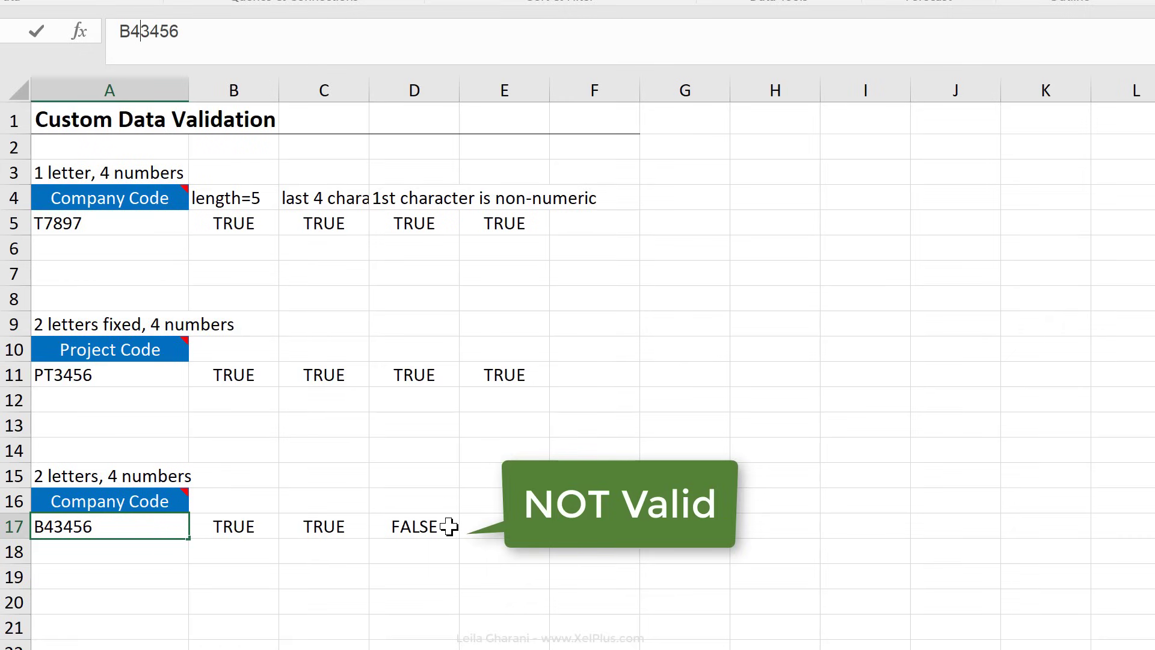
key(ctrl+Return)
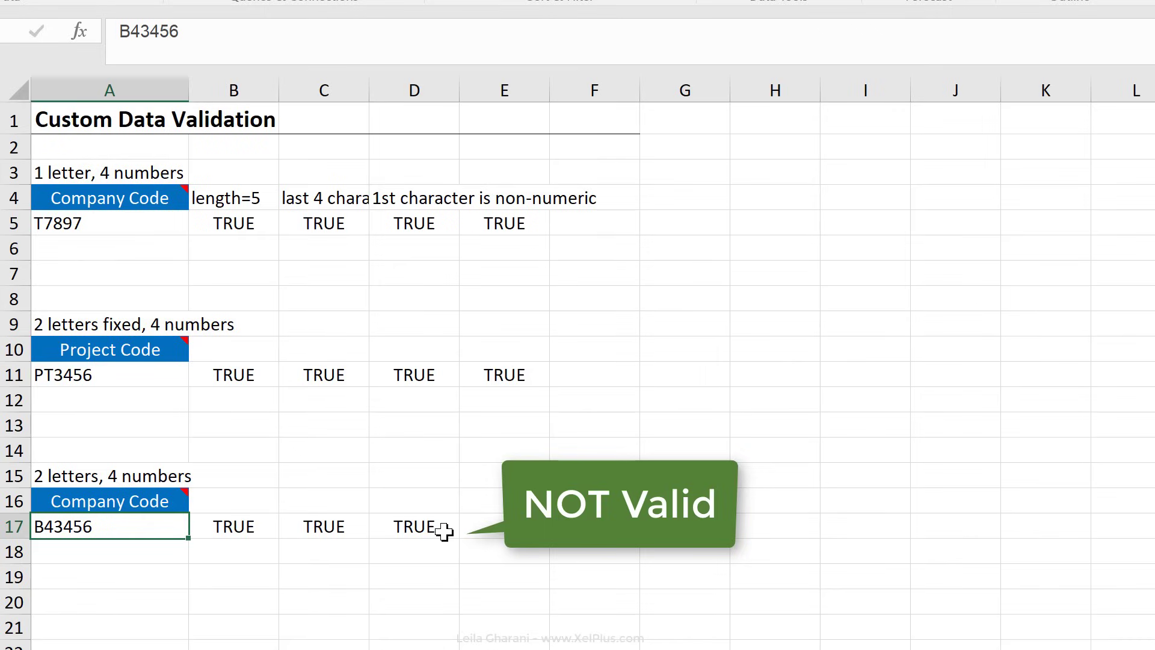
Step: Evaluate D17's ISNUMBER part with F9, then change LEFT(A17,2) to LEFT(A17,1)
click(443, 528)
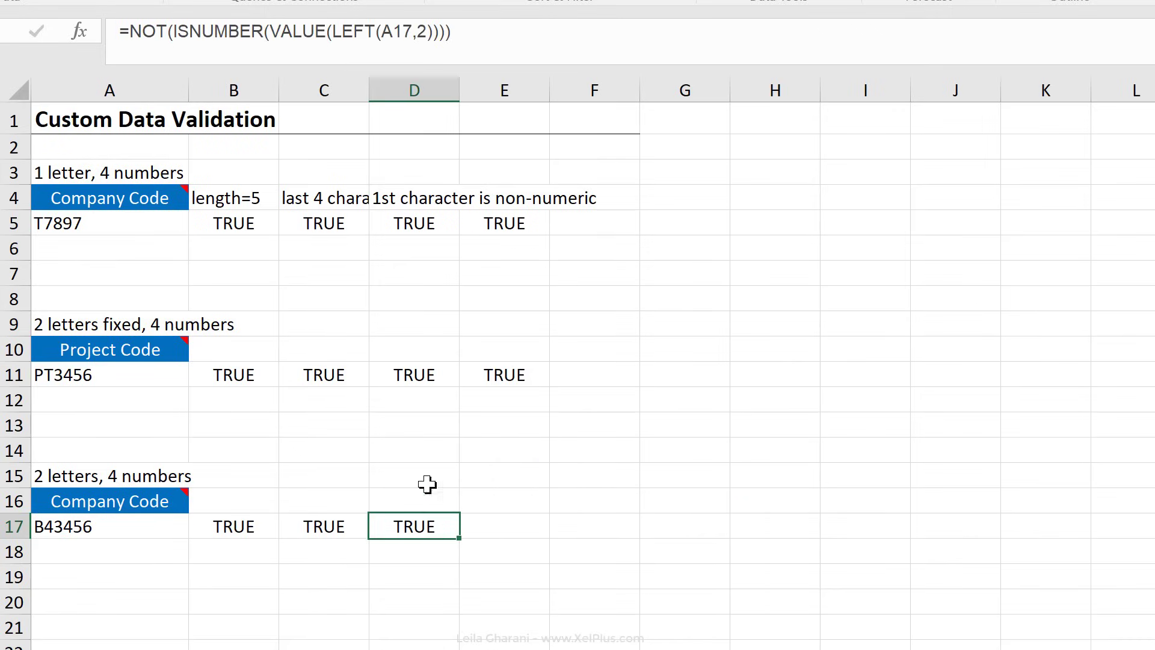
click(176, 31)
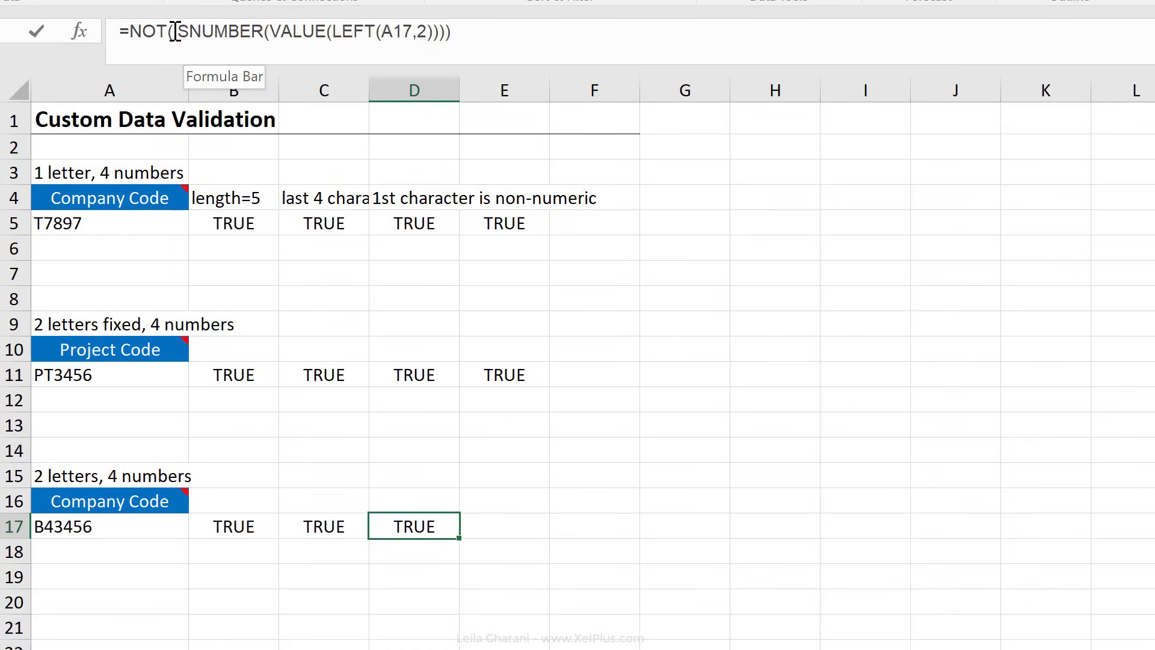
drag(174, 31, 445, 33)
key(F9)
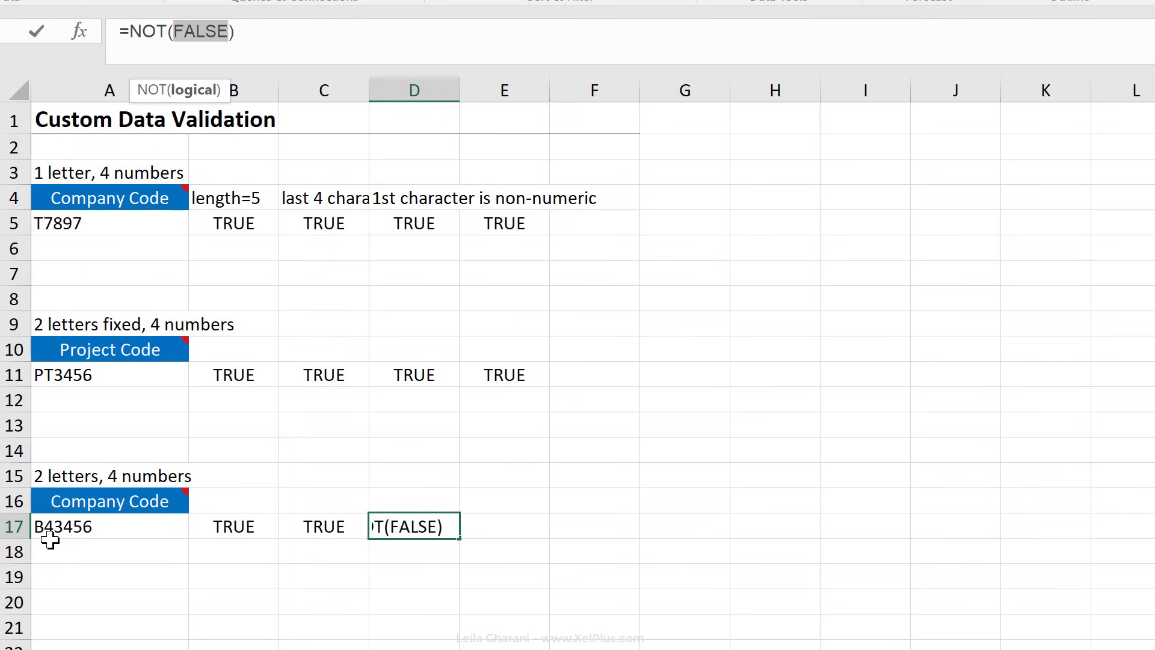
key(Escape)
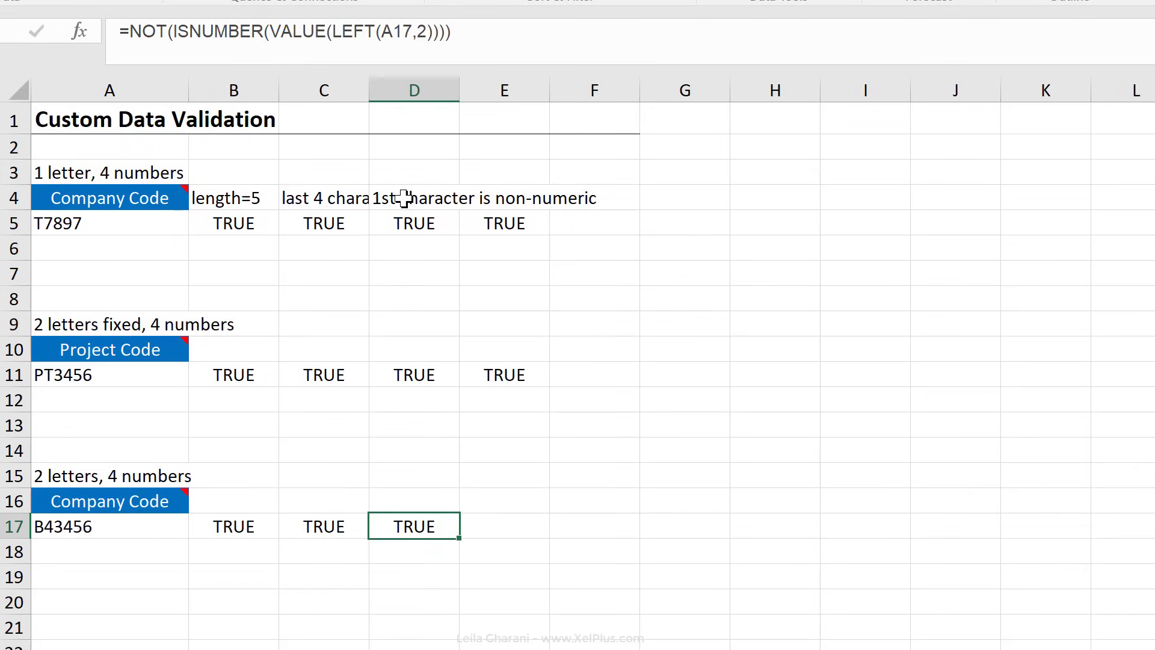
click(424, 31)
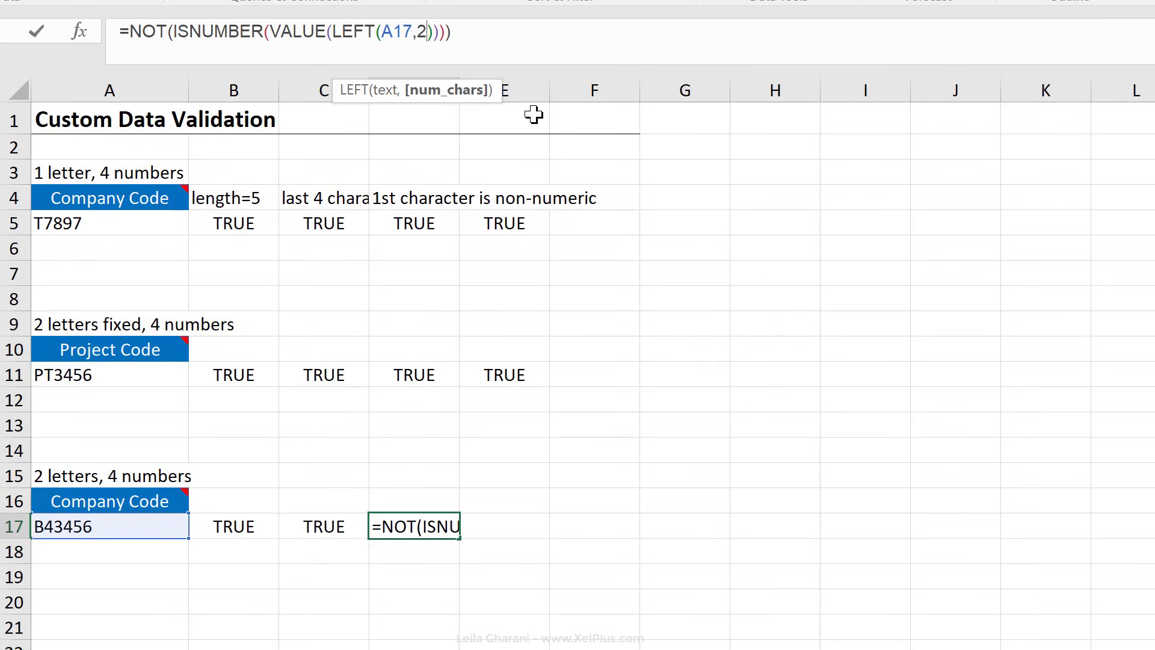
key(BackSpace)
text(1)
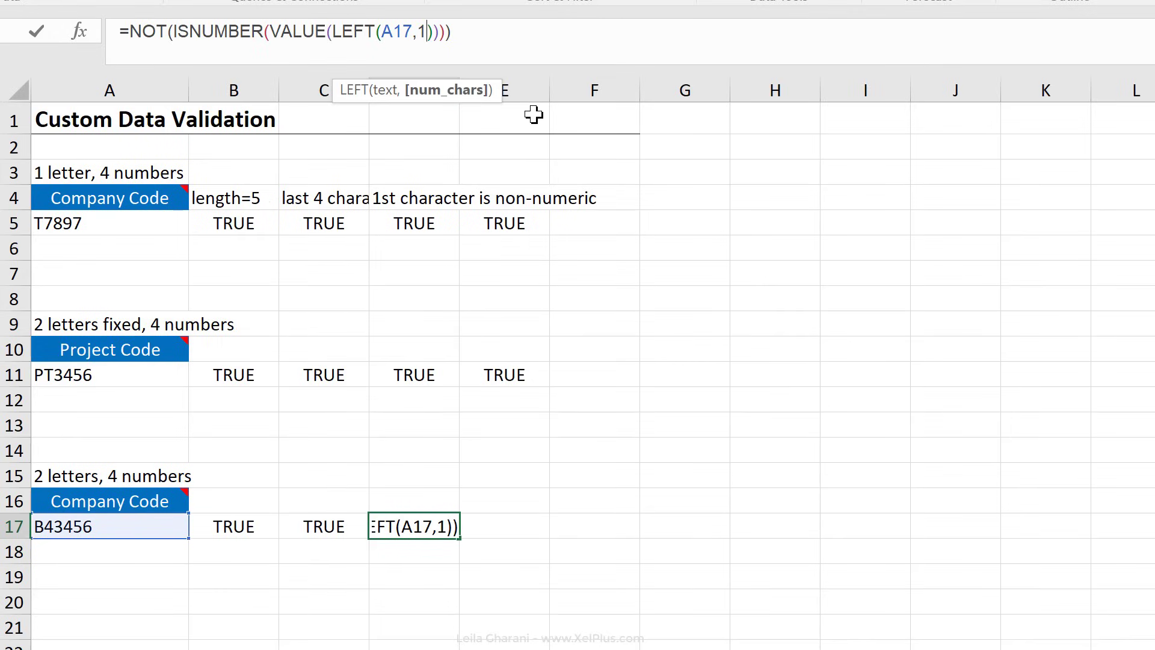
key(ctrl+Return)
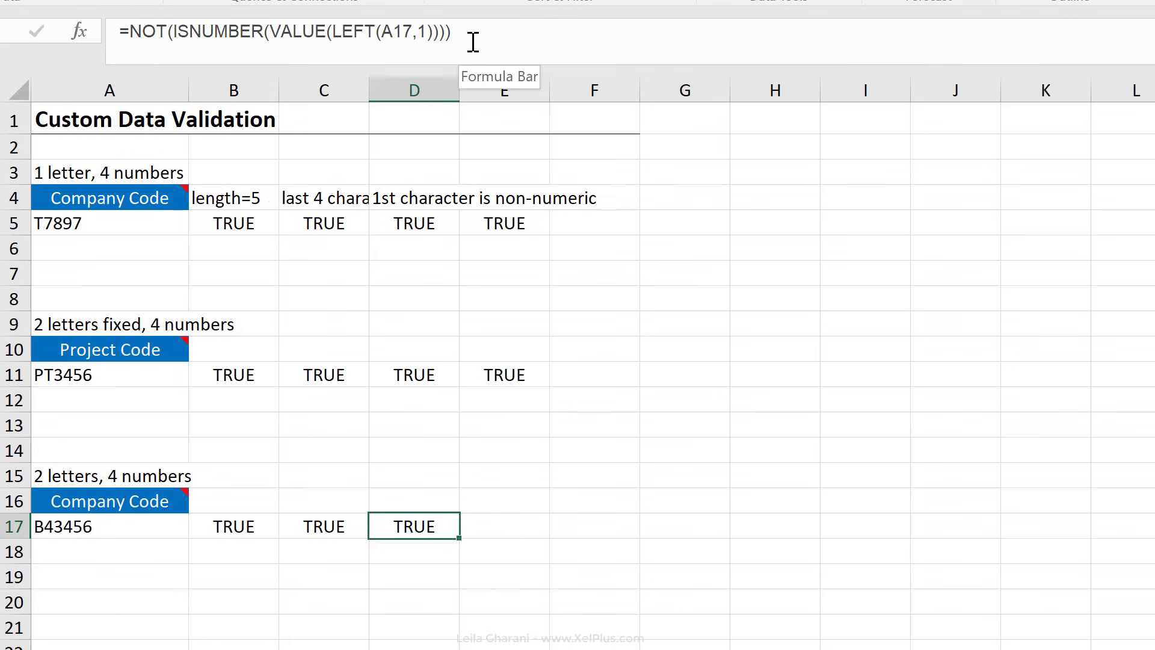
Step: Enter =MID(A17,2,1) in E17 to extract the code's second character
click(512, 525)
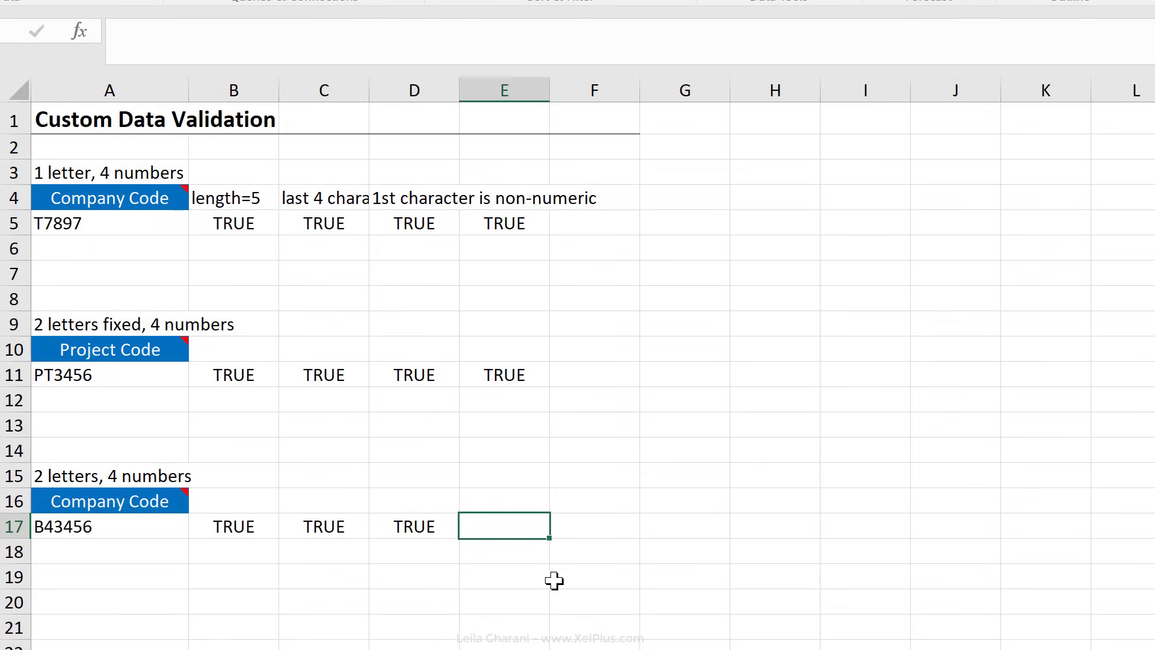
text(=mid()
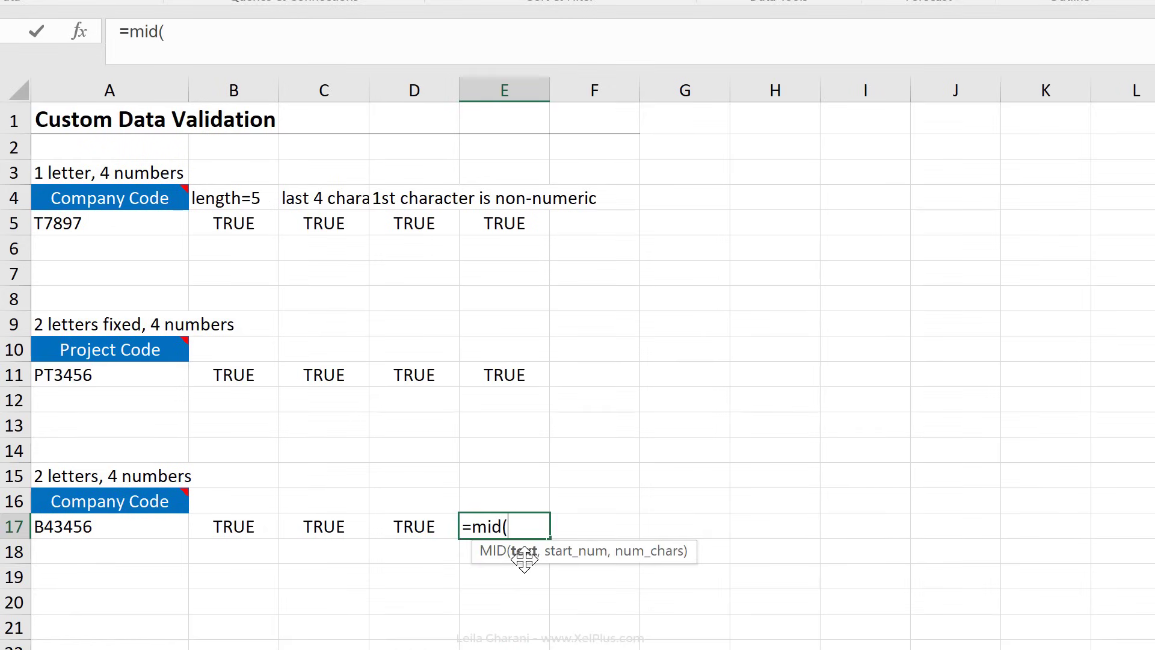
click(100, 527)
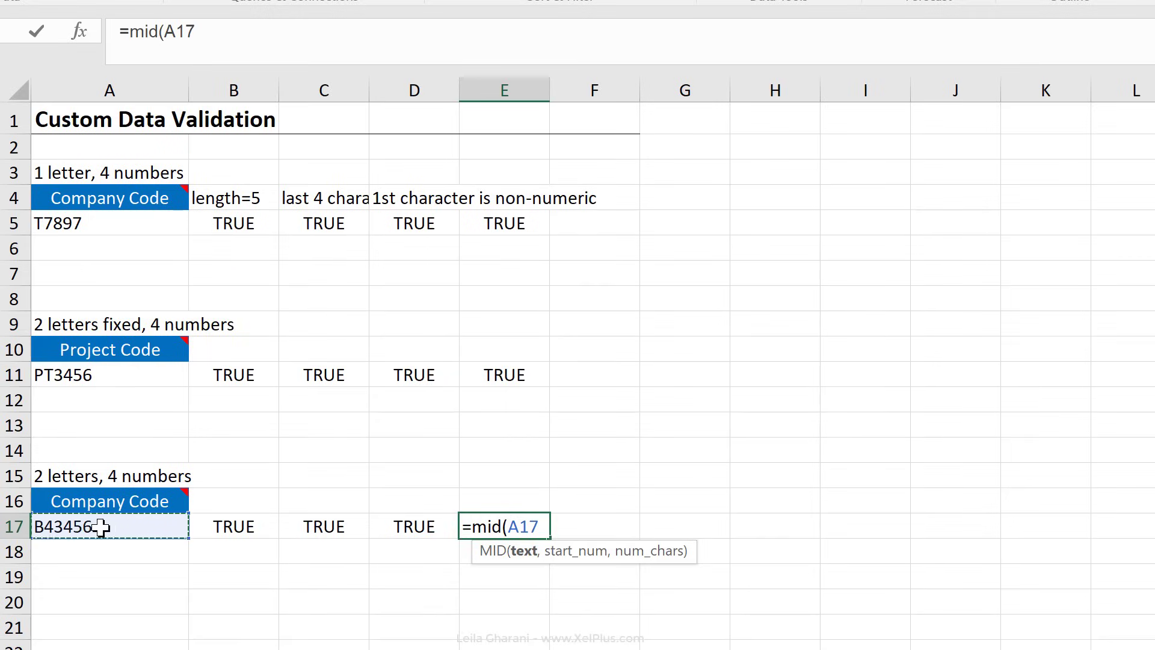
text(,)
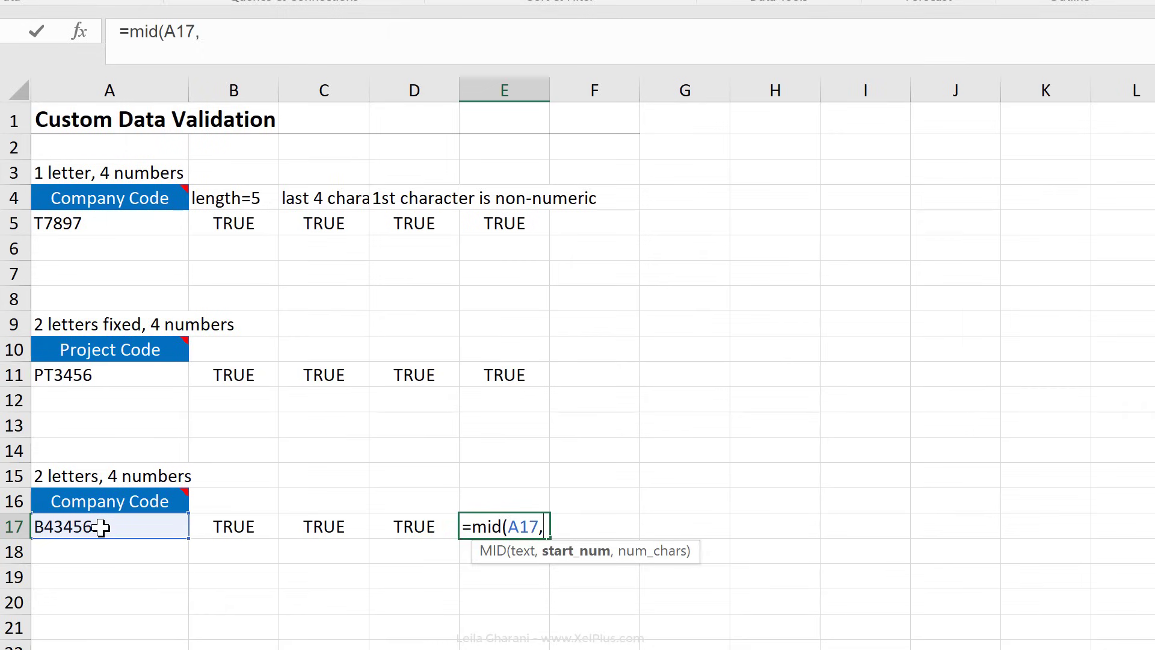
text(2,1)
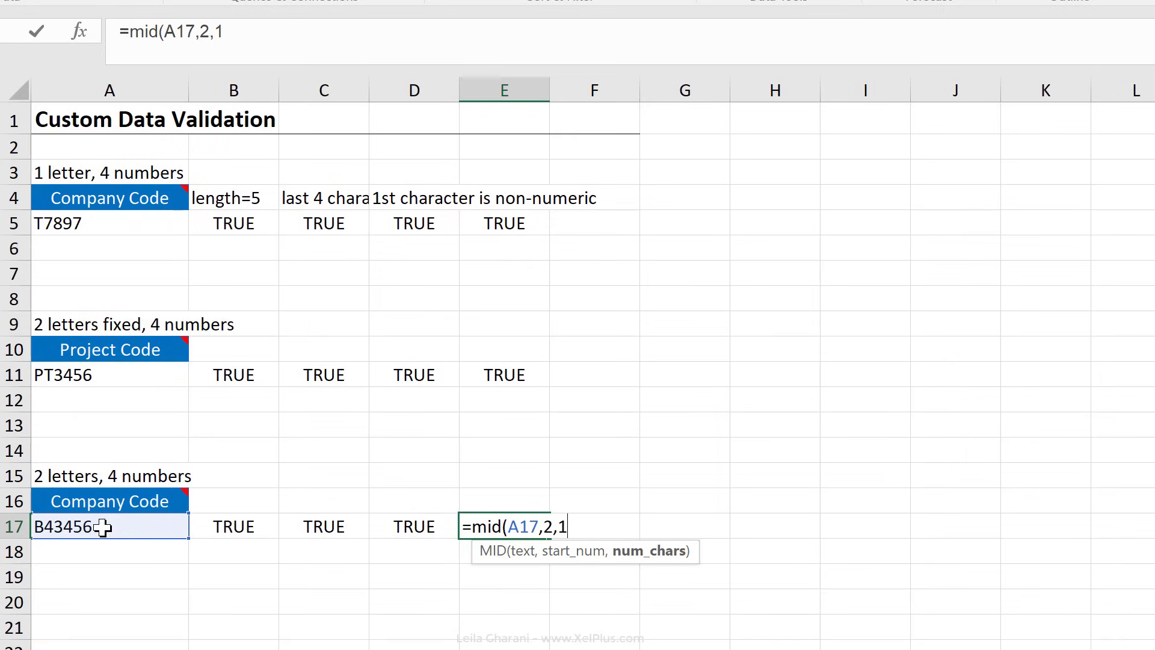
text())
key(ctrl+Return)
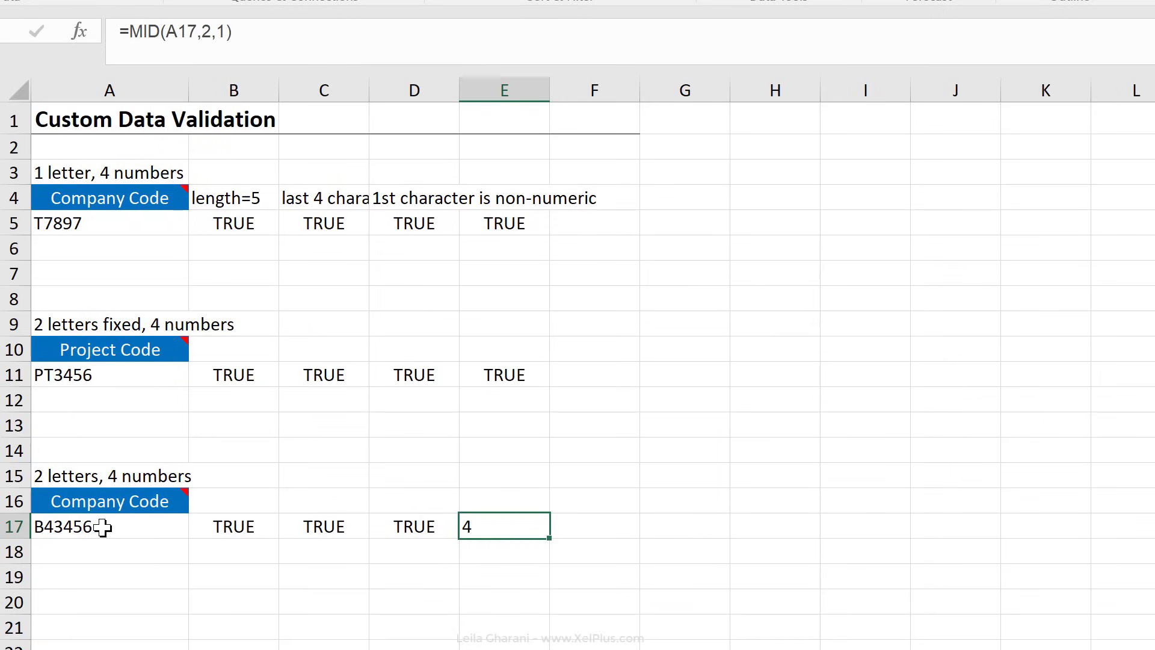
Step: Wrap E17's MID in NOT(ISNUMBER(VALUE(...))), copied from D17's formula
click(414, 536)
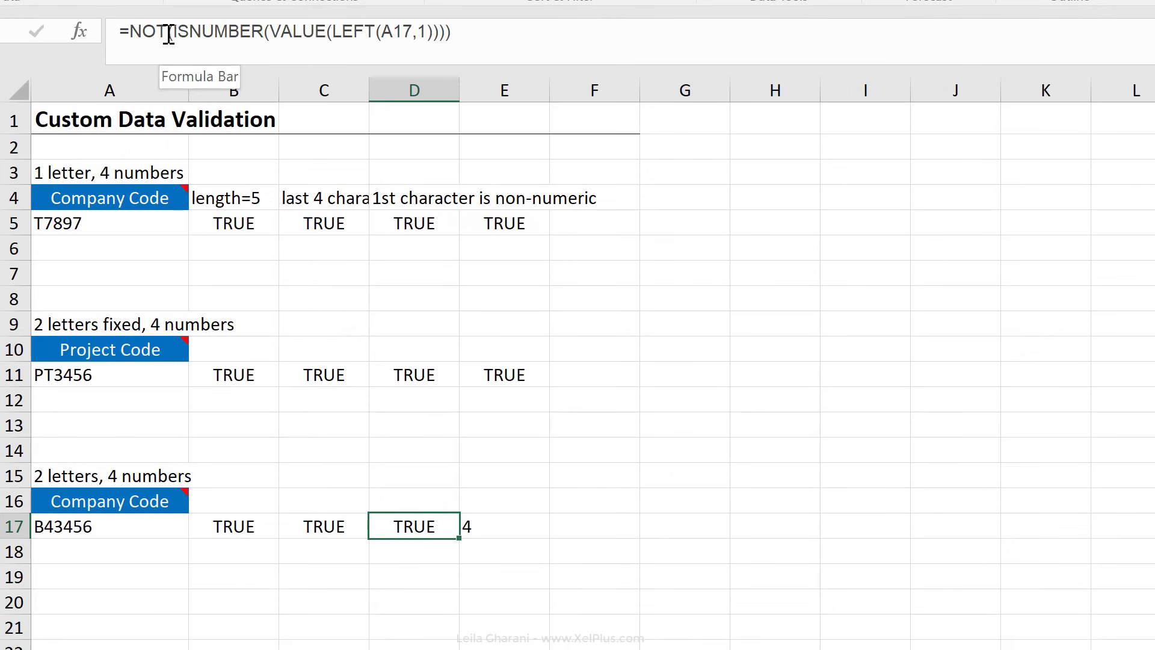
drag(332, 35, 133, 31)
key(ctrl+c)
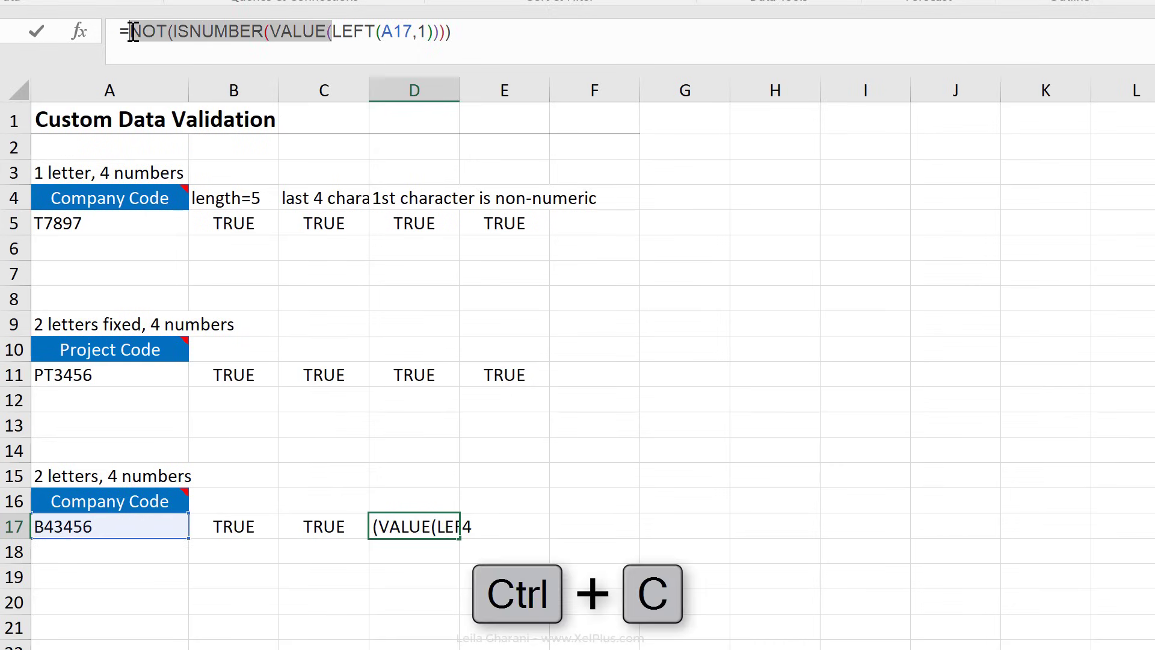
key(Escape)
click(489, 527)
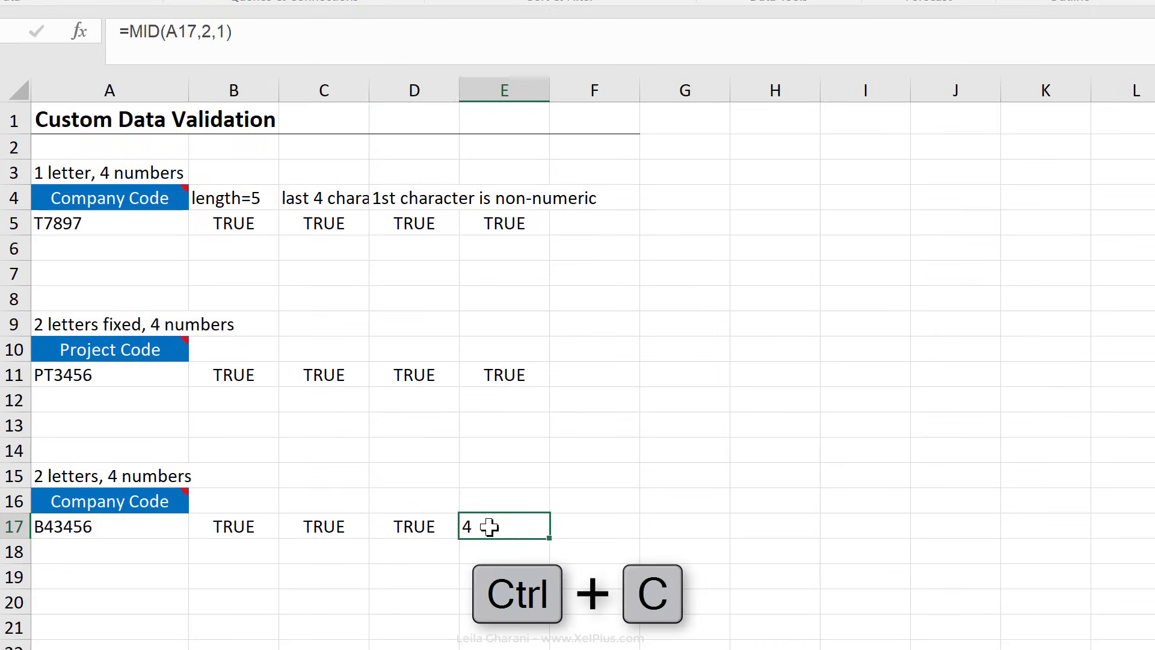
click(129, 31)
key(ctrl+v)
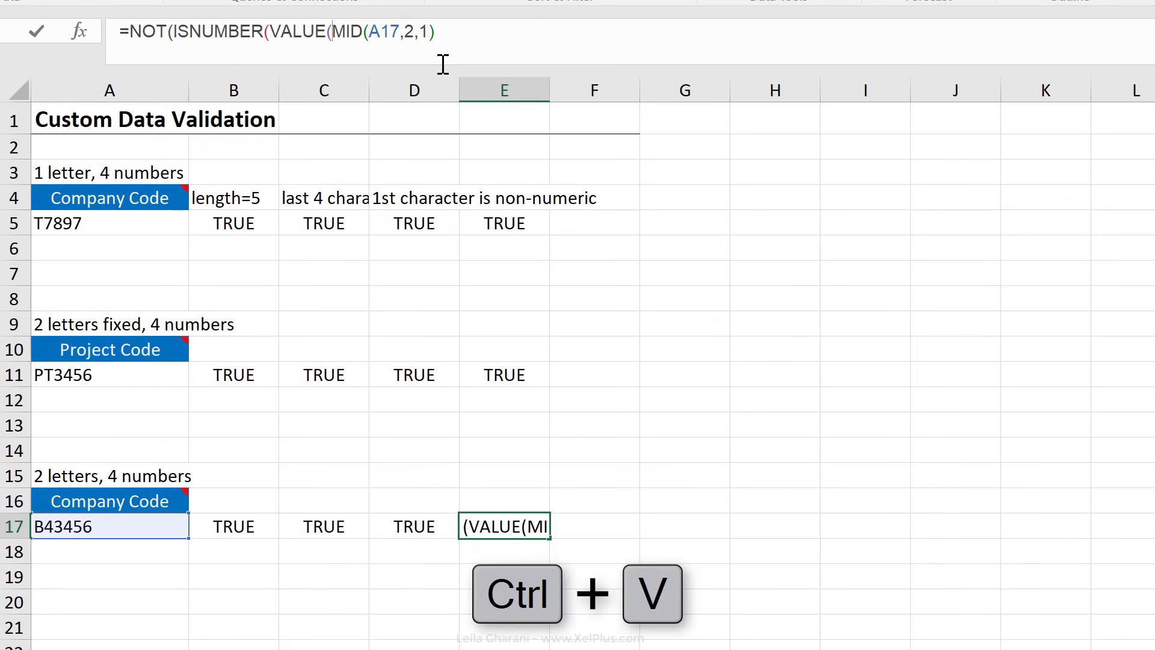
click(486, 35)
text()))
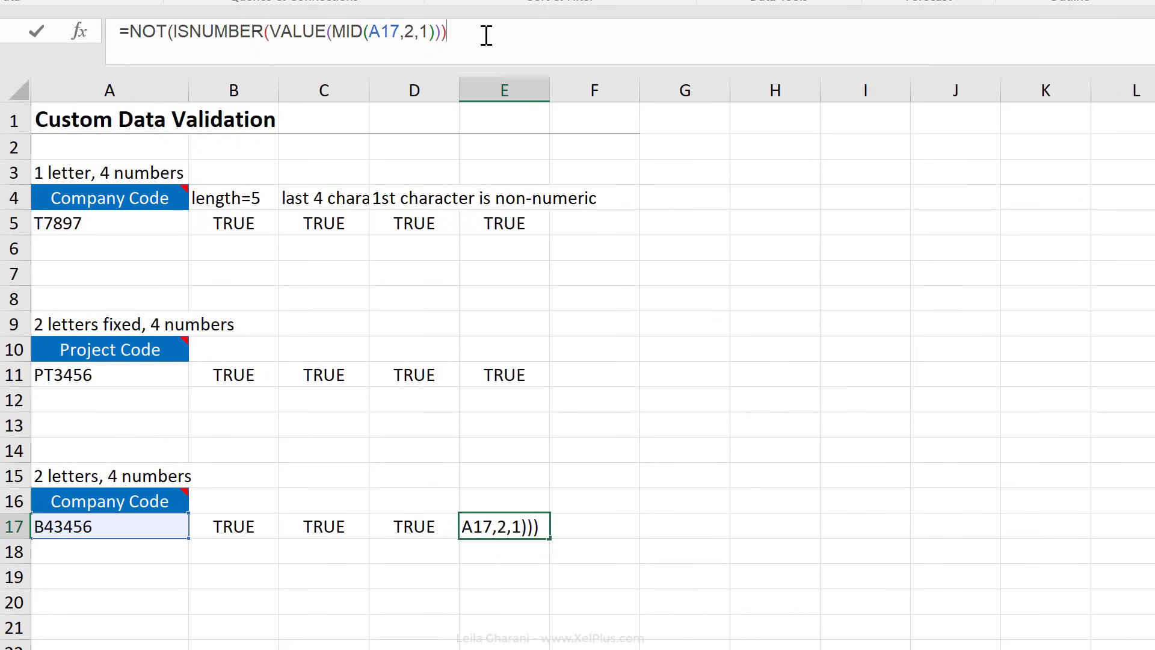
key(Return)
key(Return)
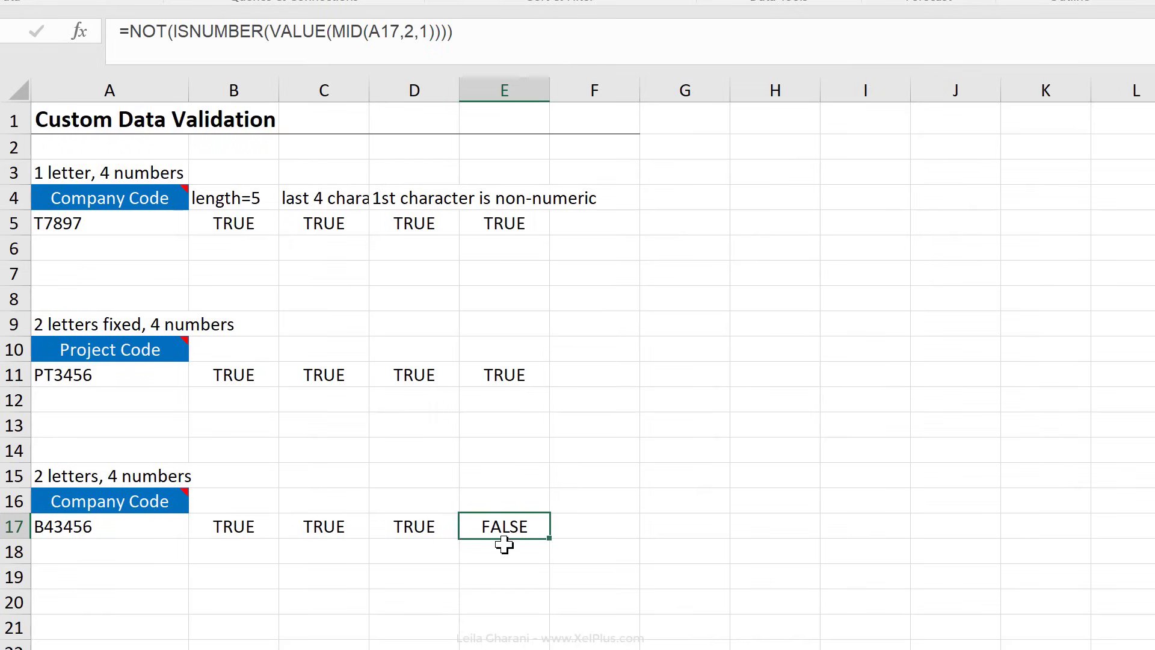
Step: Edit A17's company code in the formula bar, replacing the leading B to enter test code 4b3456
click(587, 521)
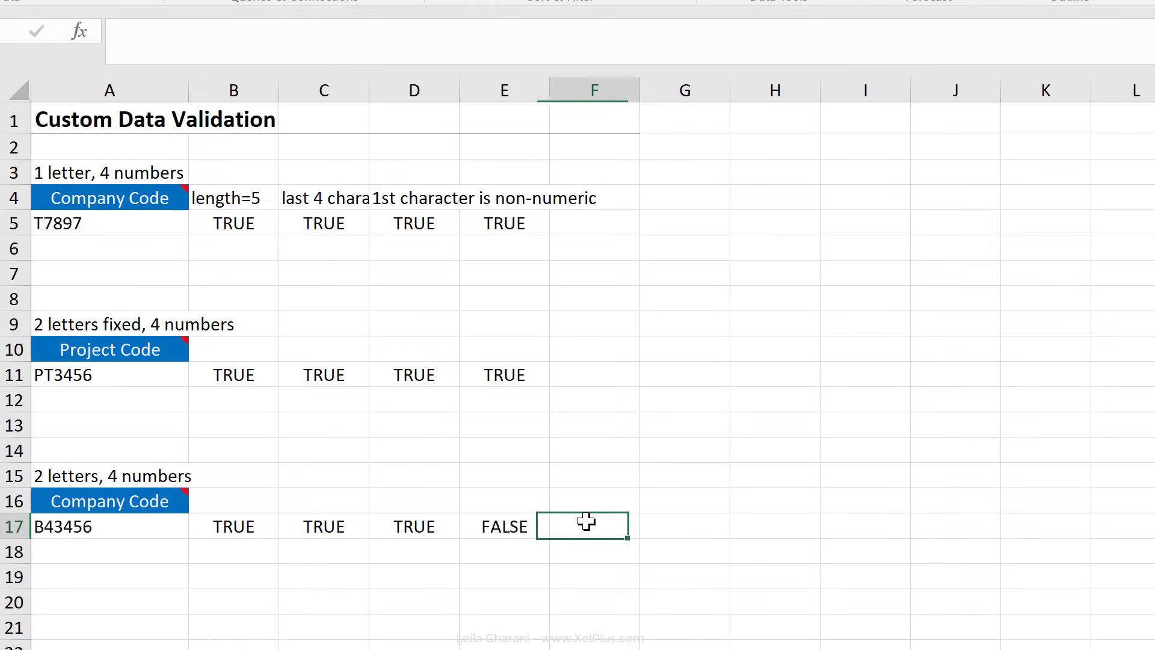
click(136, 526)
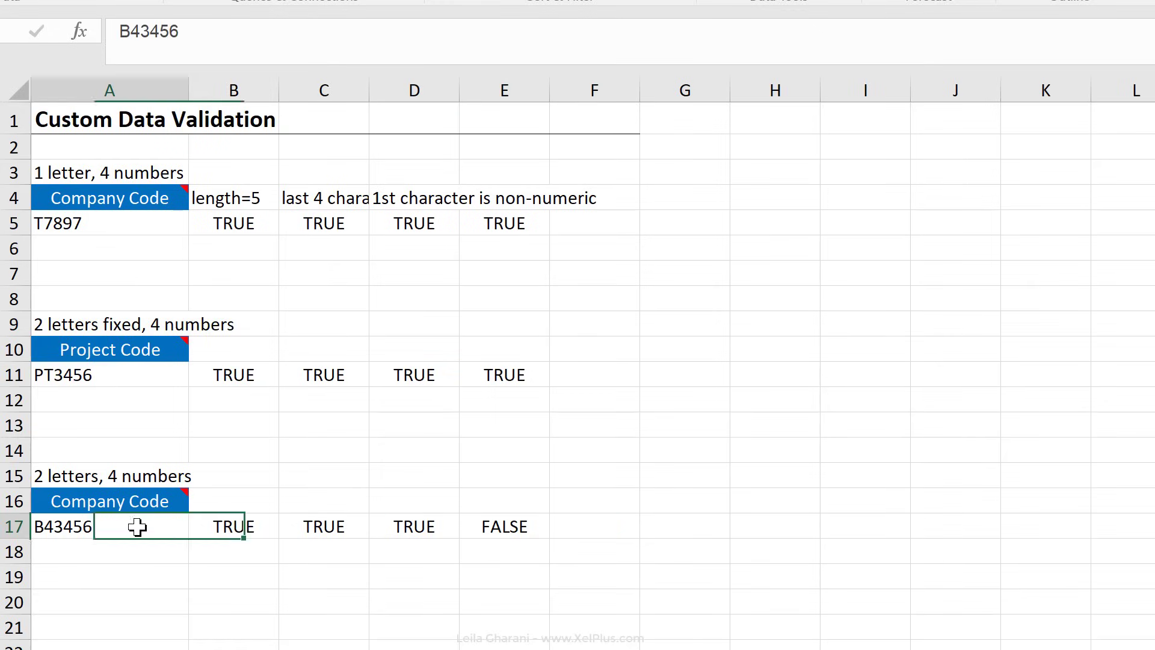
click(132, 33)
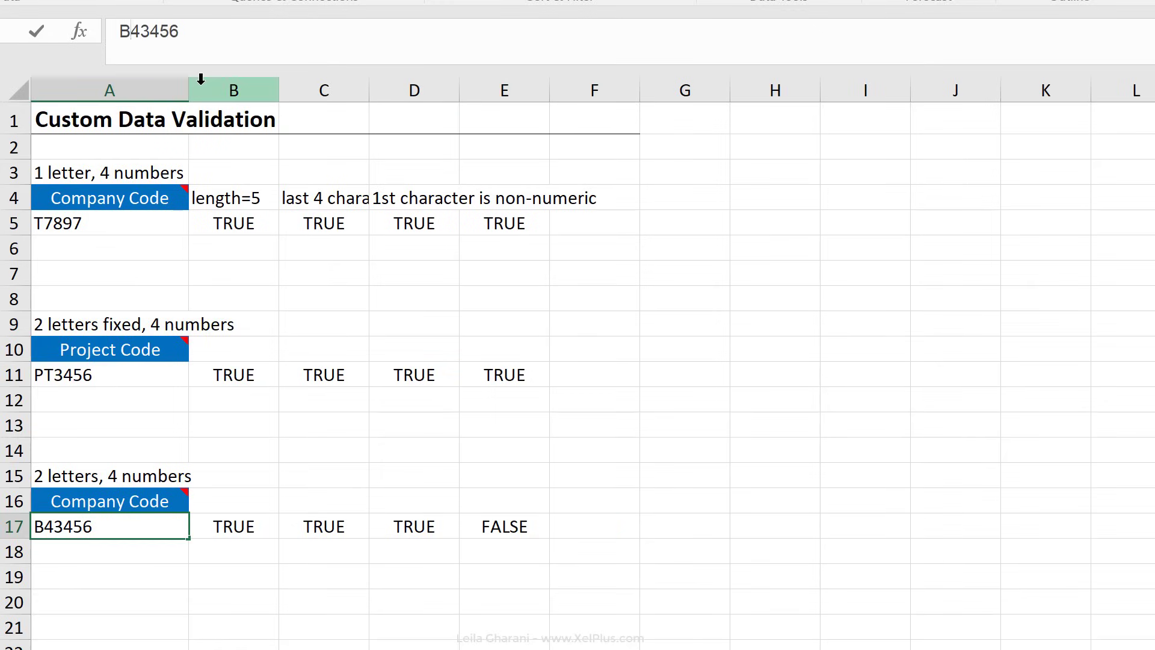
key(BackSpace)
text(4)
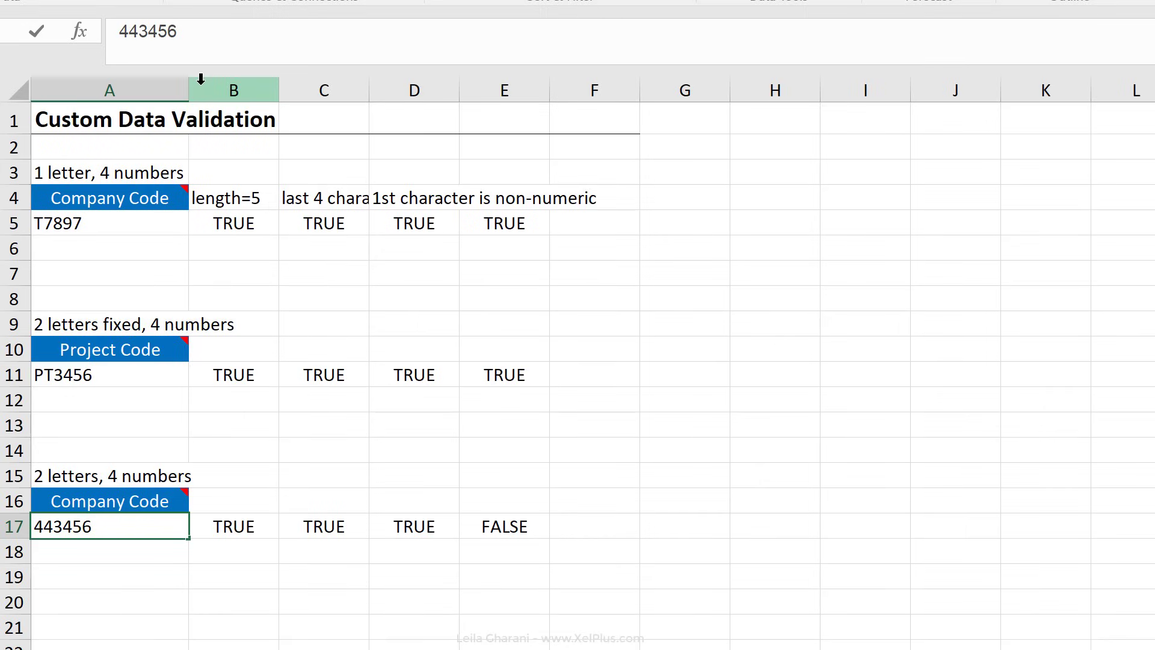
key(BackSpace)
text(b)
key(ctrl+Return)
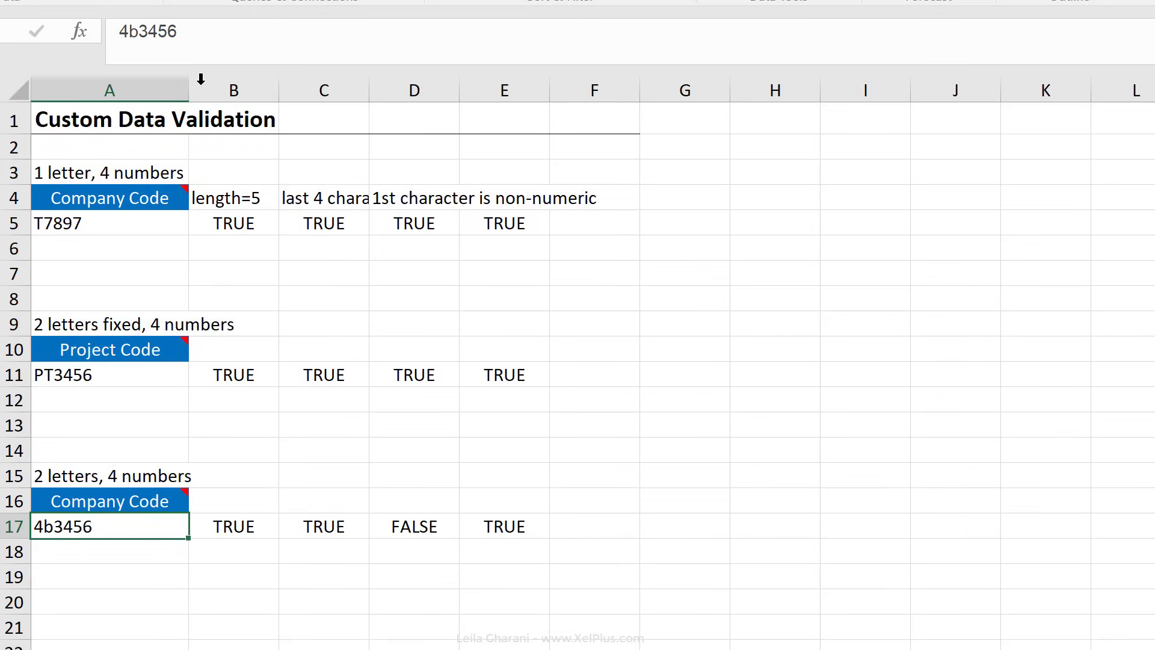
Step: Change A17's test code to 443456, turning the D17 and E17 checks FALSE
click(138, 31)
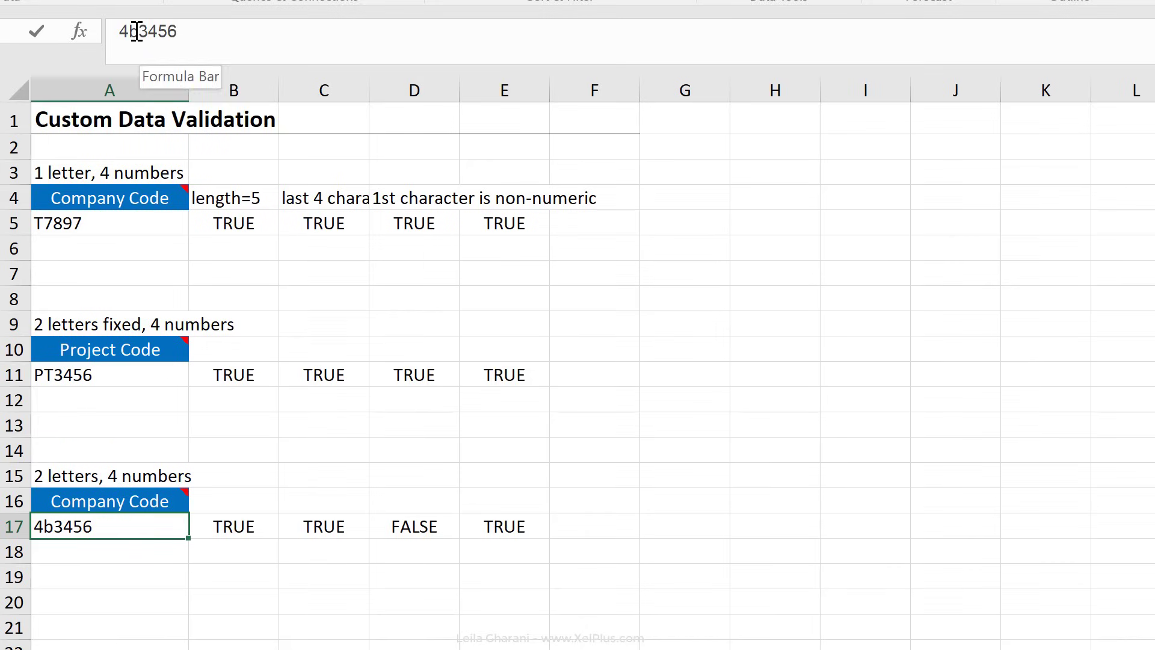
key(BackSpace)
text(4)
key(ctrl+Return)
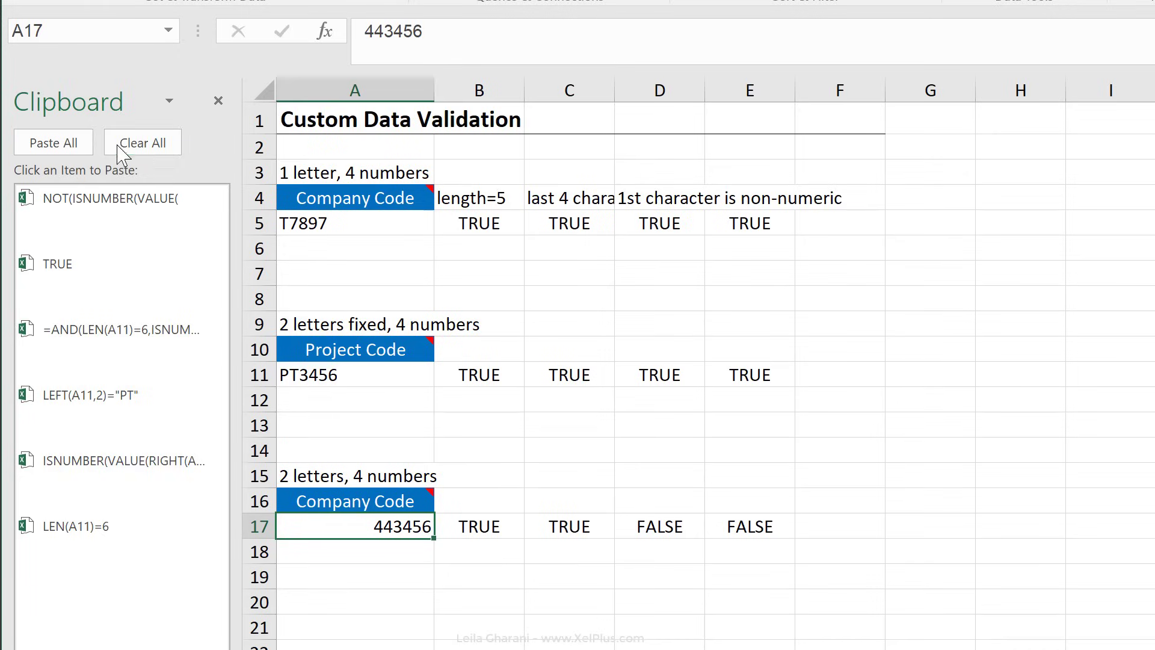
Step: Clear the Clipboard pane, then copy the formula text of the B17, C17, D17 and E17 checks
click(142, 143)
click(485, 526)
drag(472, 32, 374, 31)
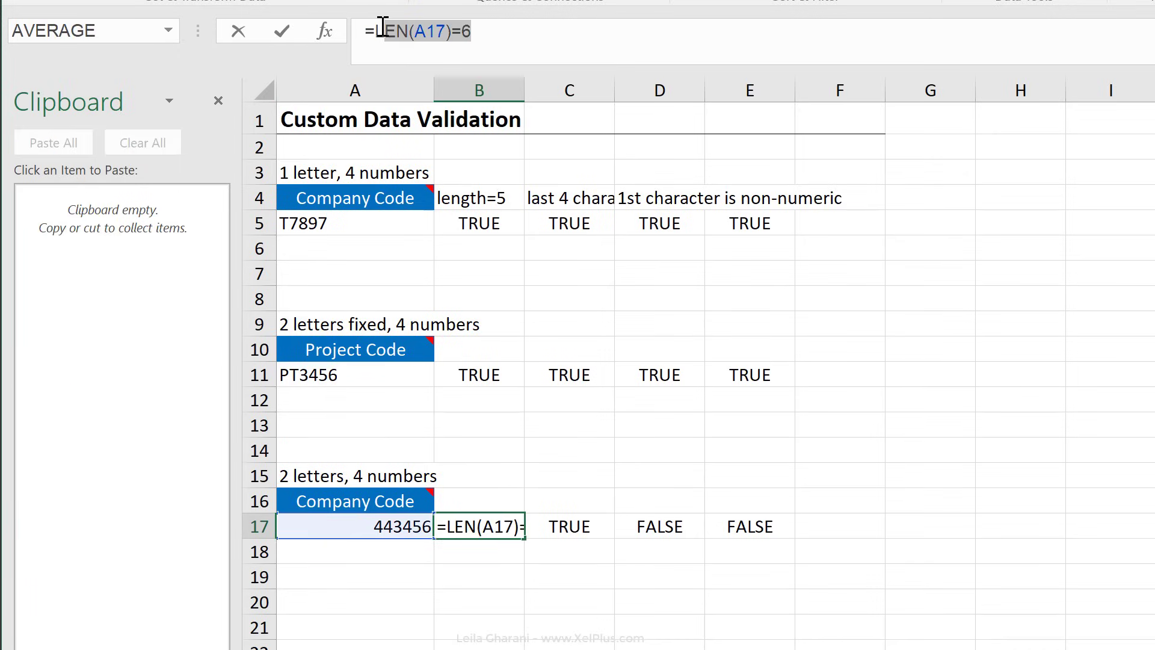
key(ctrl+c)
key(Escape)
click(549, 526)
drag(671, 45, 368, 31)
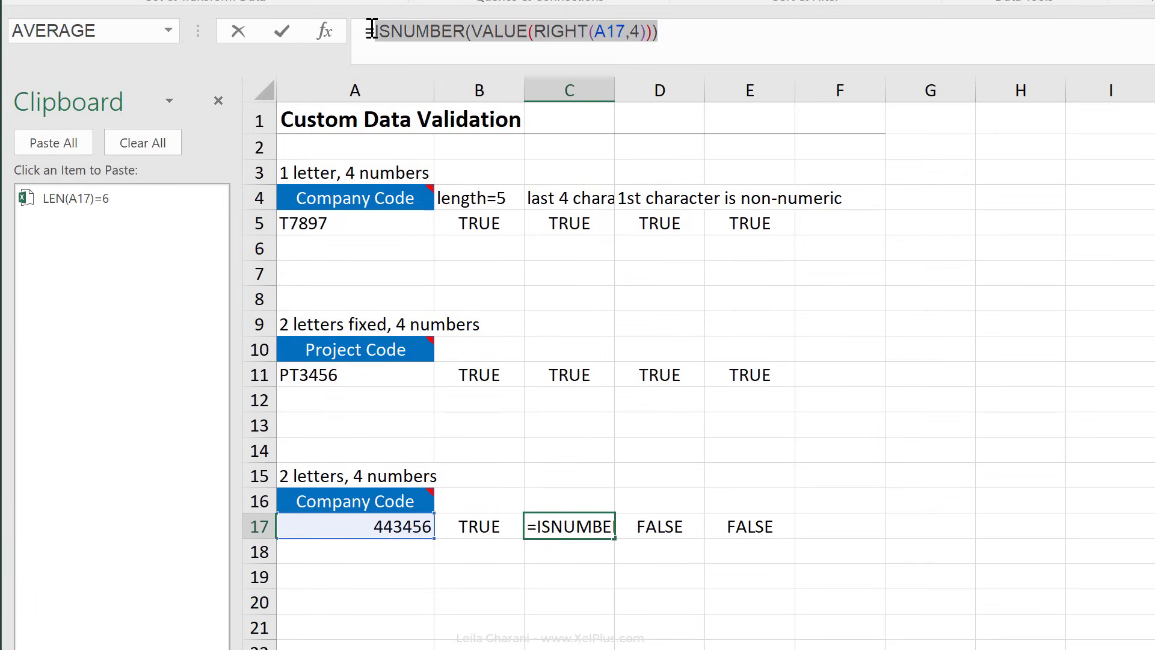
key(ctrl+c)
key(Escape)
click(659, 526)
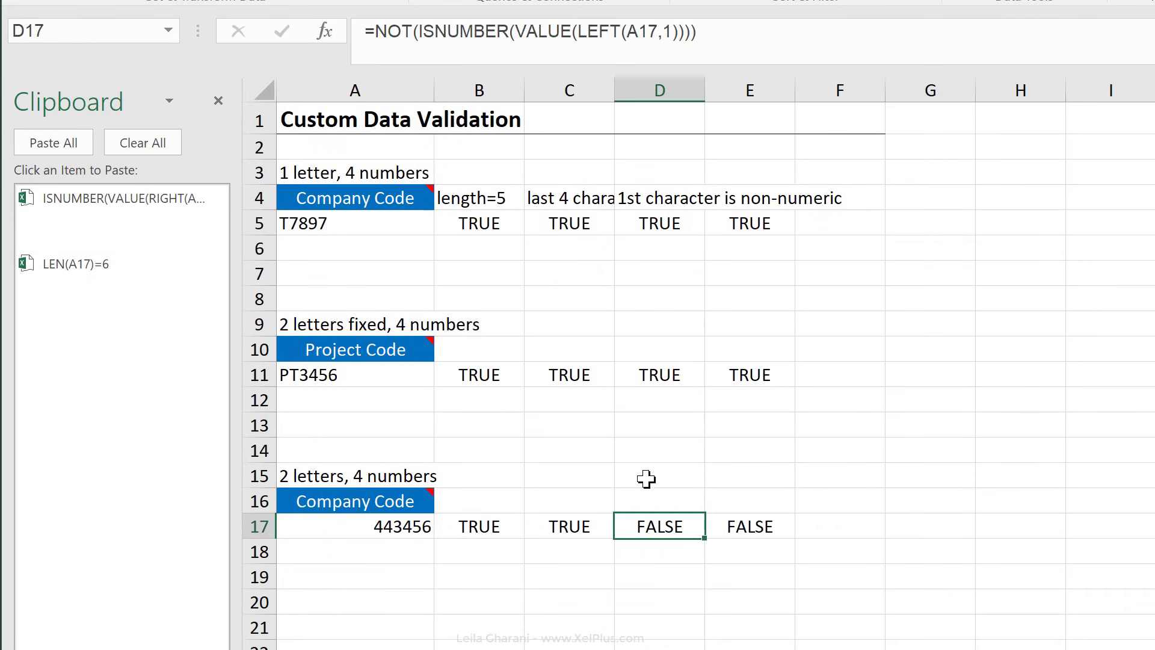
drag(696, 31, 369, 31)
key(ctrl+c)
key(Escape)
key(Right)
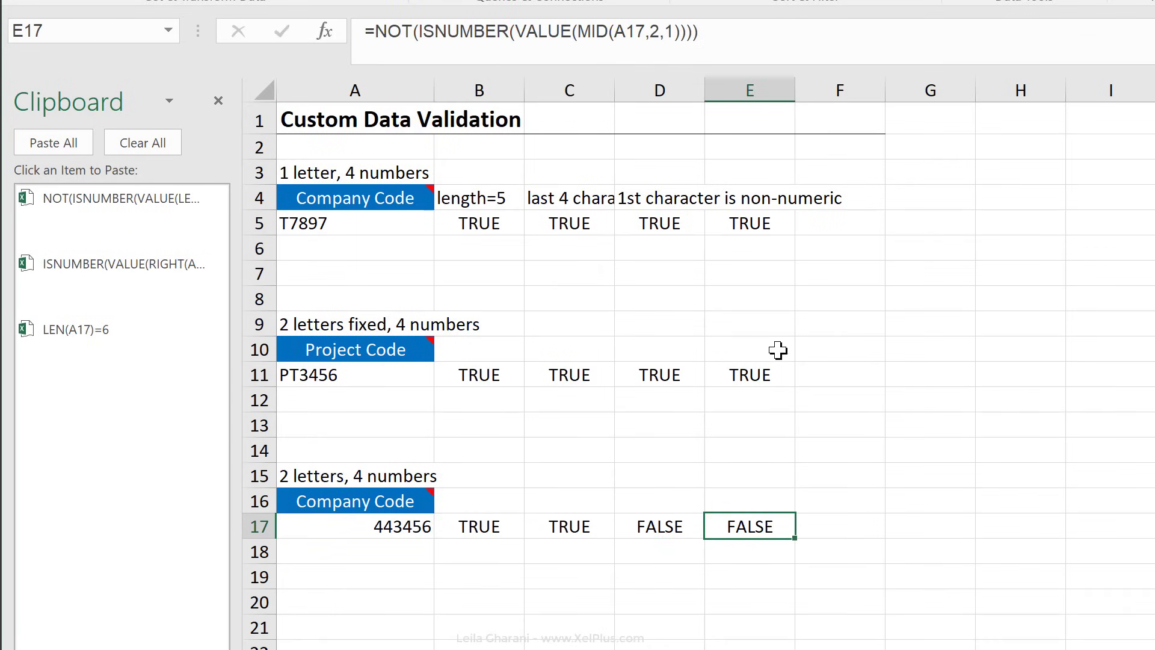
drag(735, 35, 378, 34)
key(ctrl+c)
key(Escape)
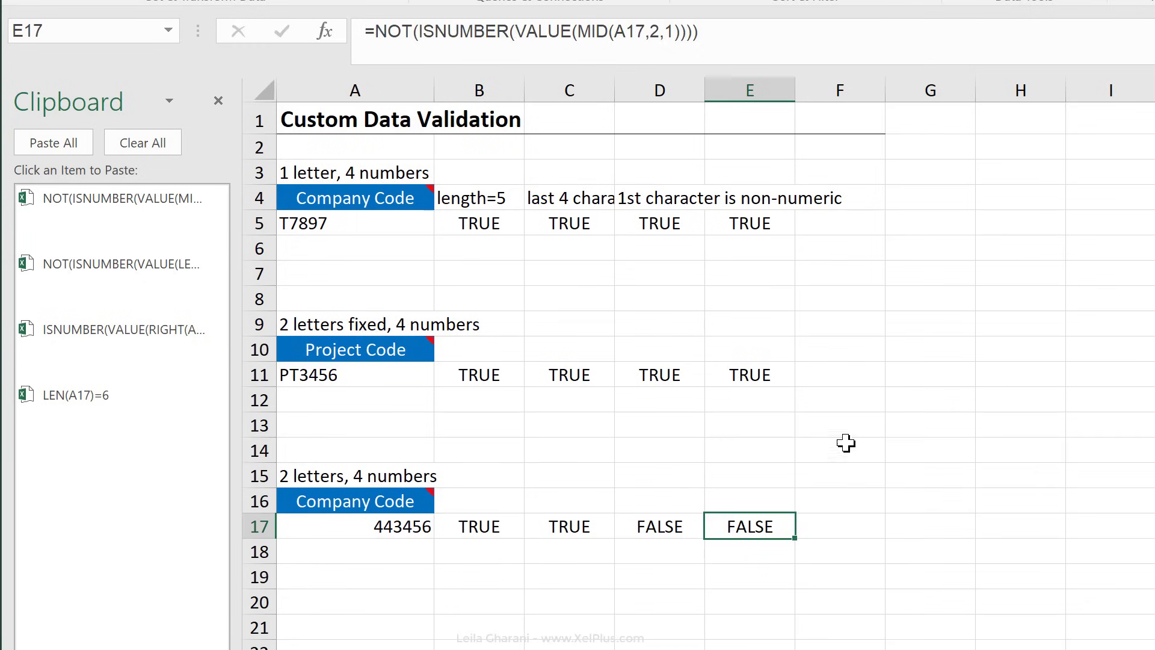
Step: Build =AND() in F17 from the four copied helper checks using the clipboard items
click(842, 524)
text(=and()
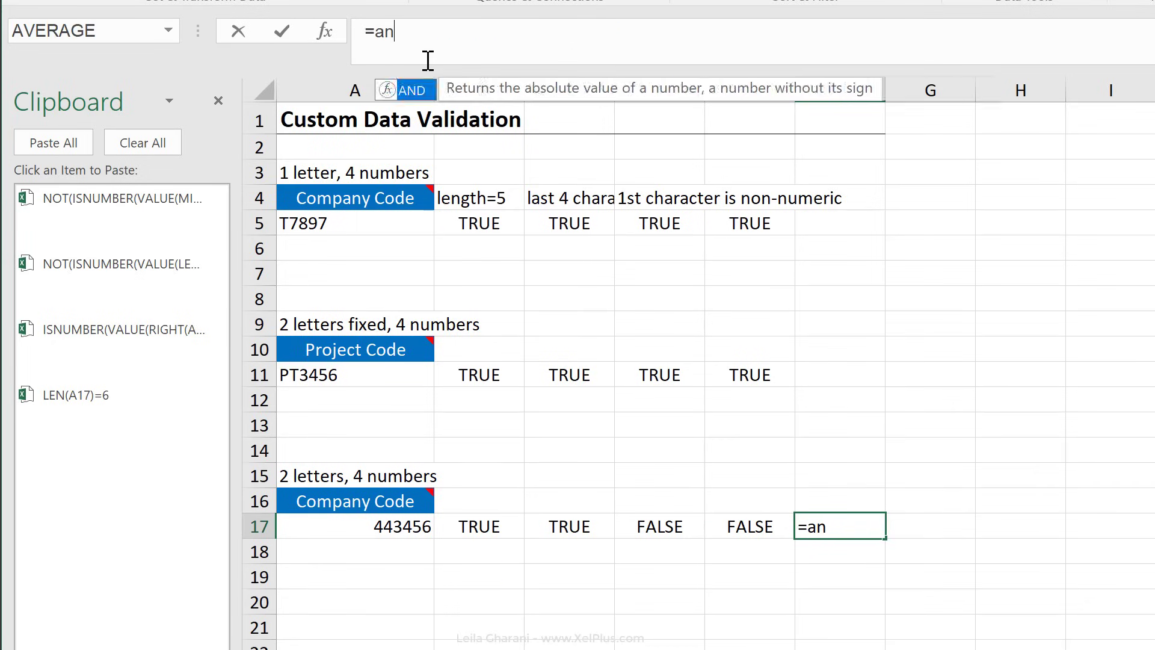
click(69, 400)
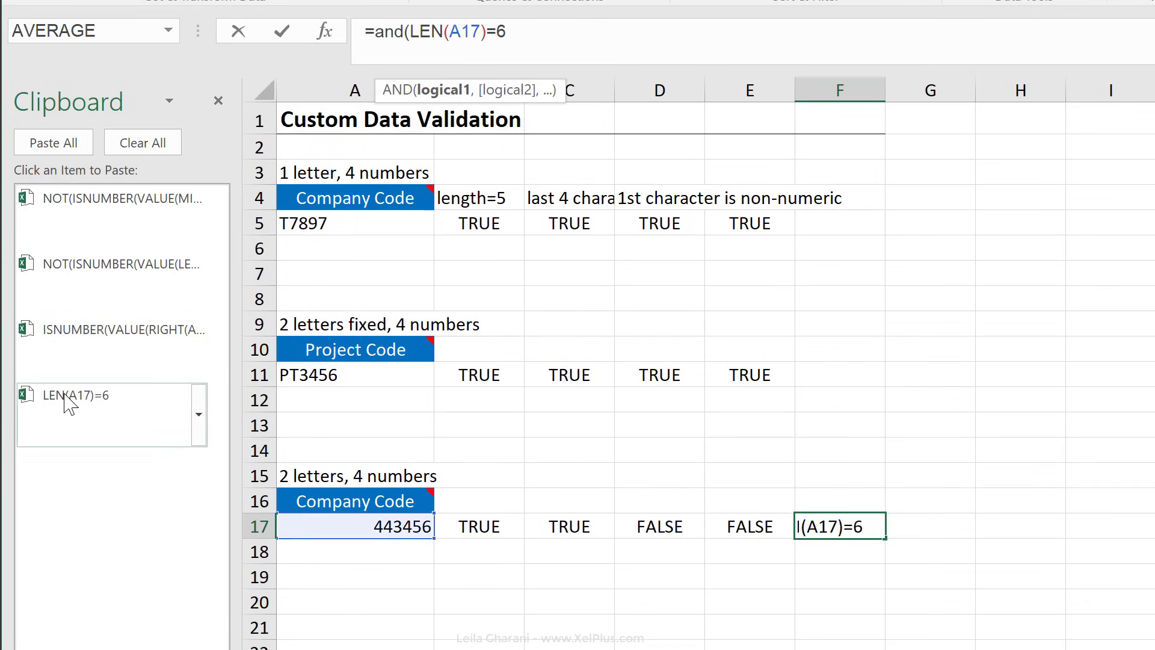
text(,)
click(90, 337)
text(,)
click(90, 270)
text(,)
click(92, 226)
key(ctrl+Return)
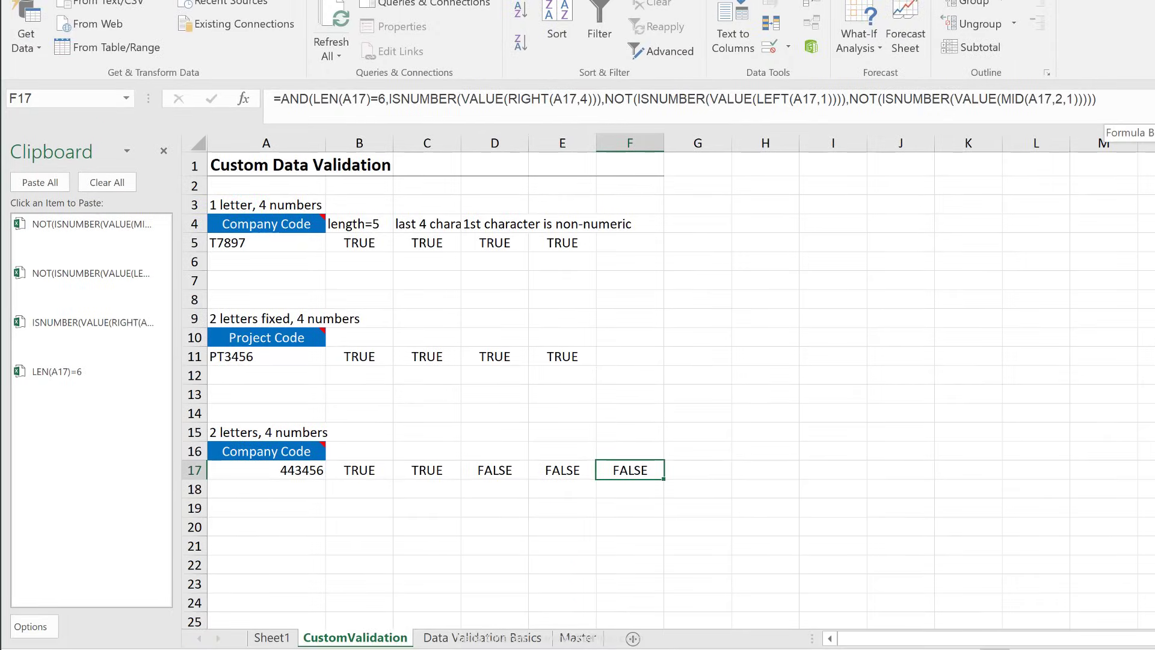
Step: Copy F17's combined AND formula text and select the company code cell A17
drag(1097, 100, 274, 99)
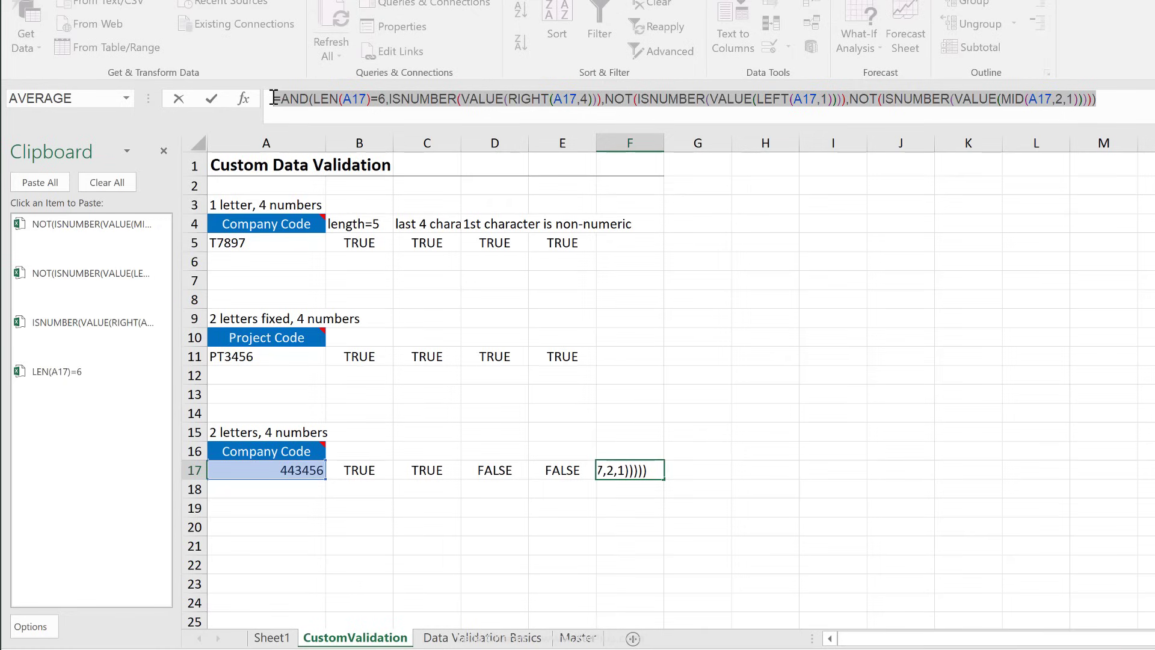
key(ctrl+c)
key(Escape)
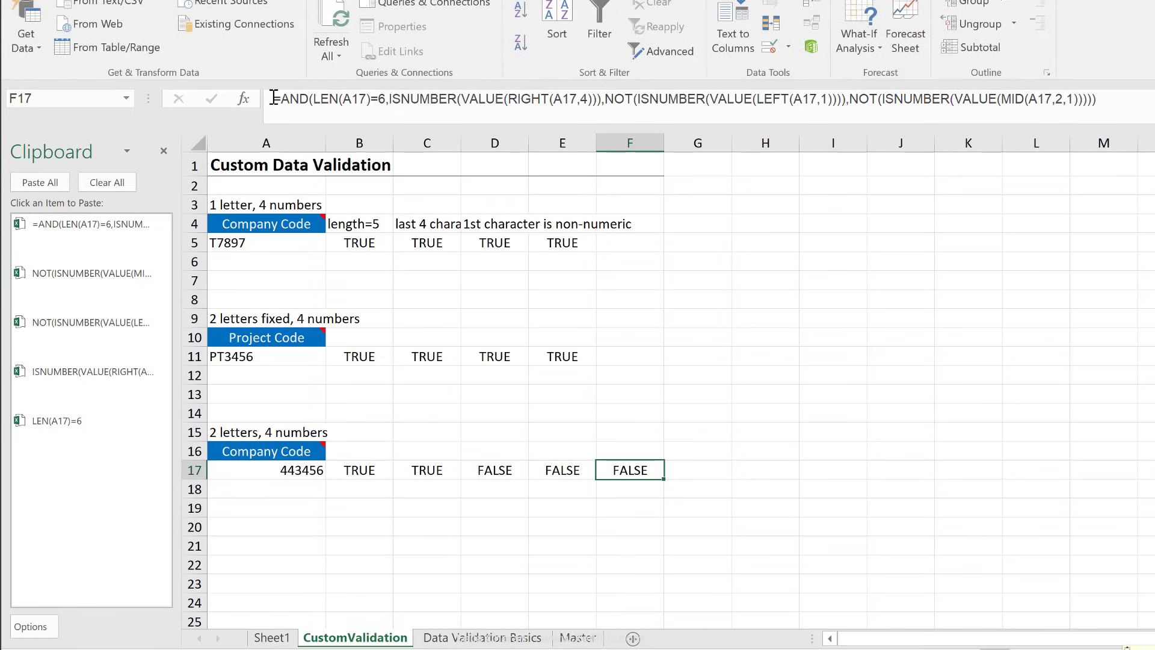
click(275, 471)
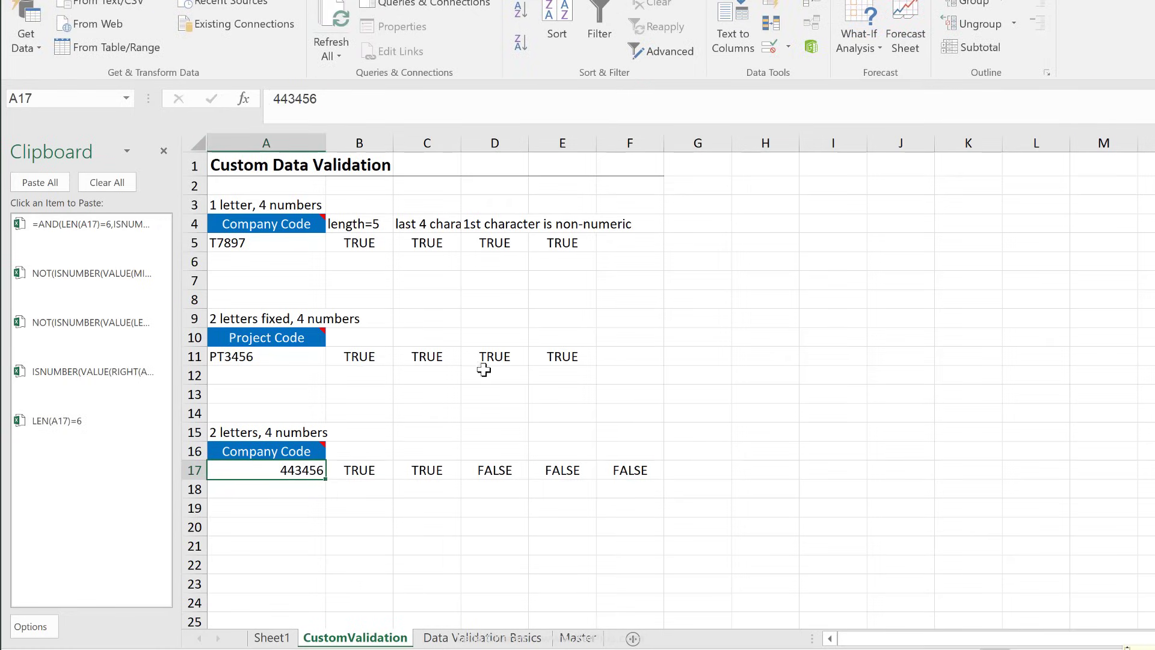
Step: Set A17's data validation to Custom with the pasted AND formula as the rule
click(775, 45)
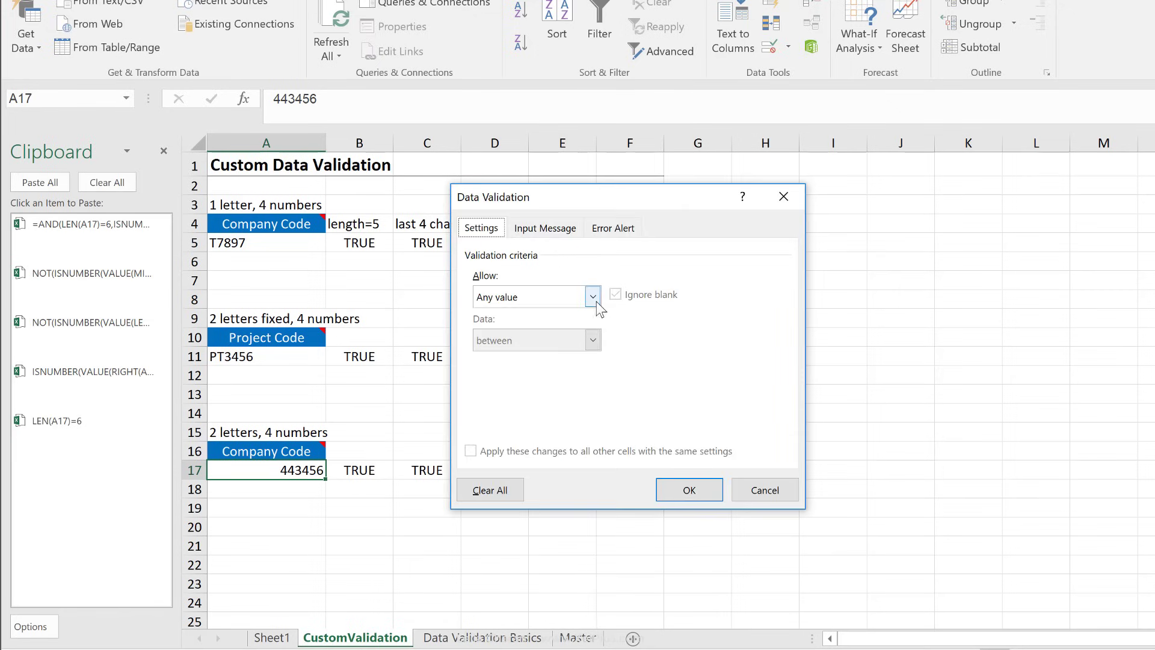
click(594, 299)
click(521, 404)
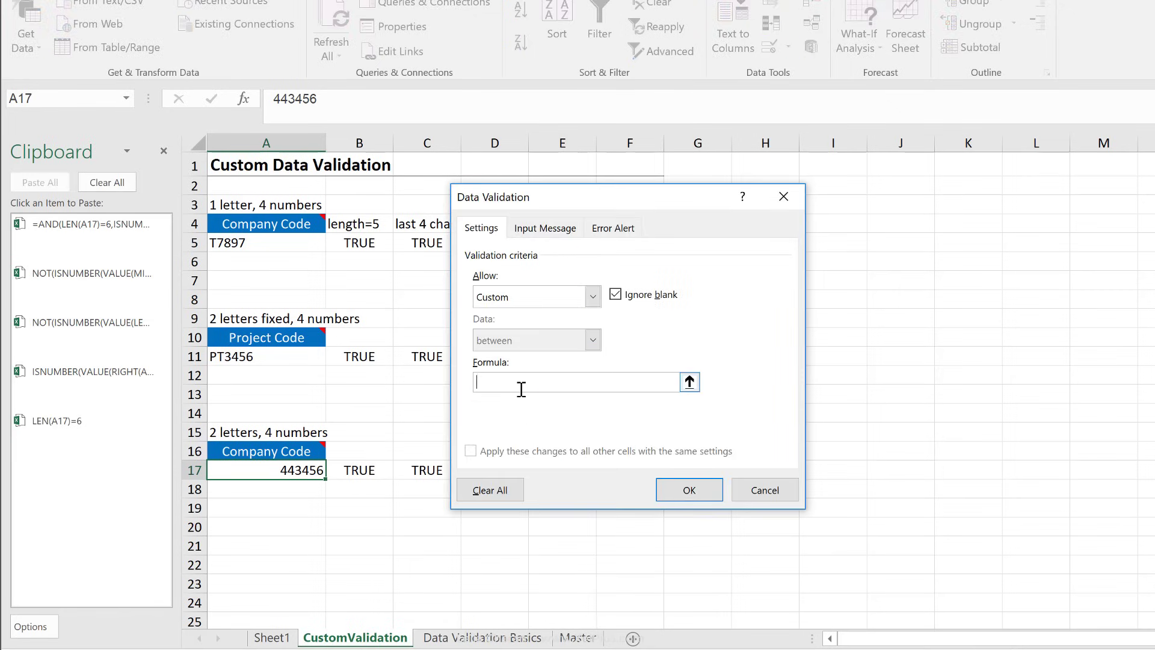
key(ctrl+v)
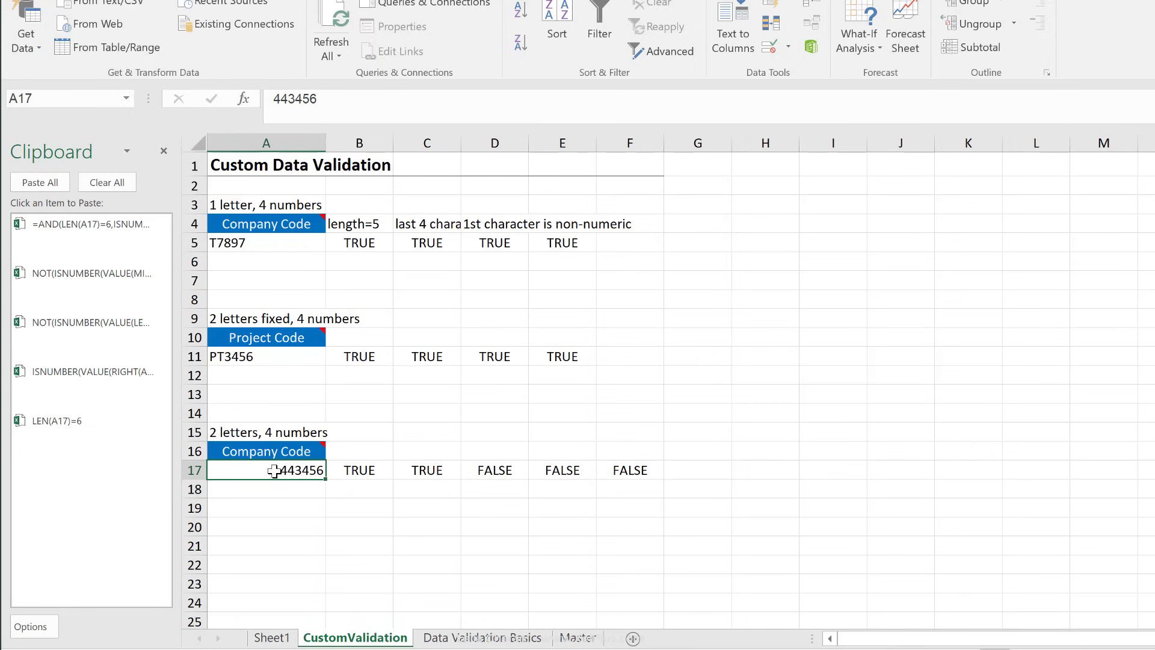
Step: Test A17 with PT4567 and the rejected 5T6567, retry, then type TT676
text(PT4567)
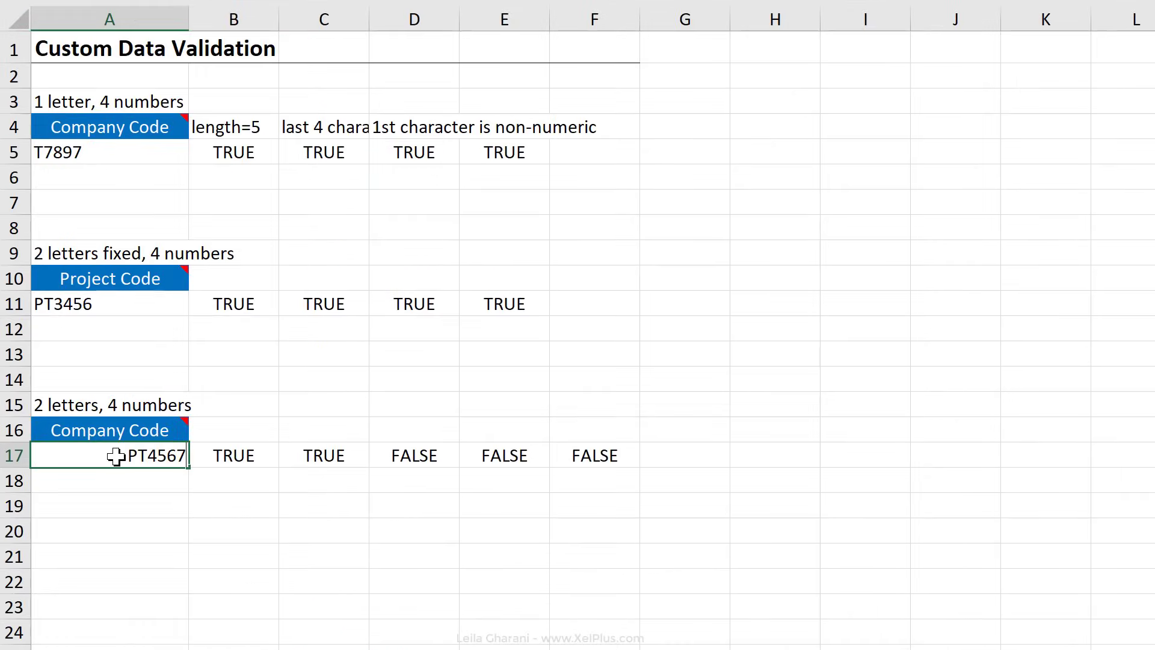
key(ctrl+Return)
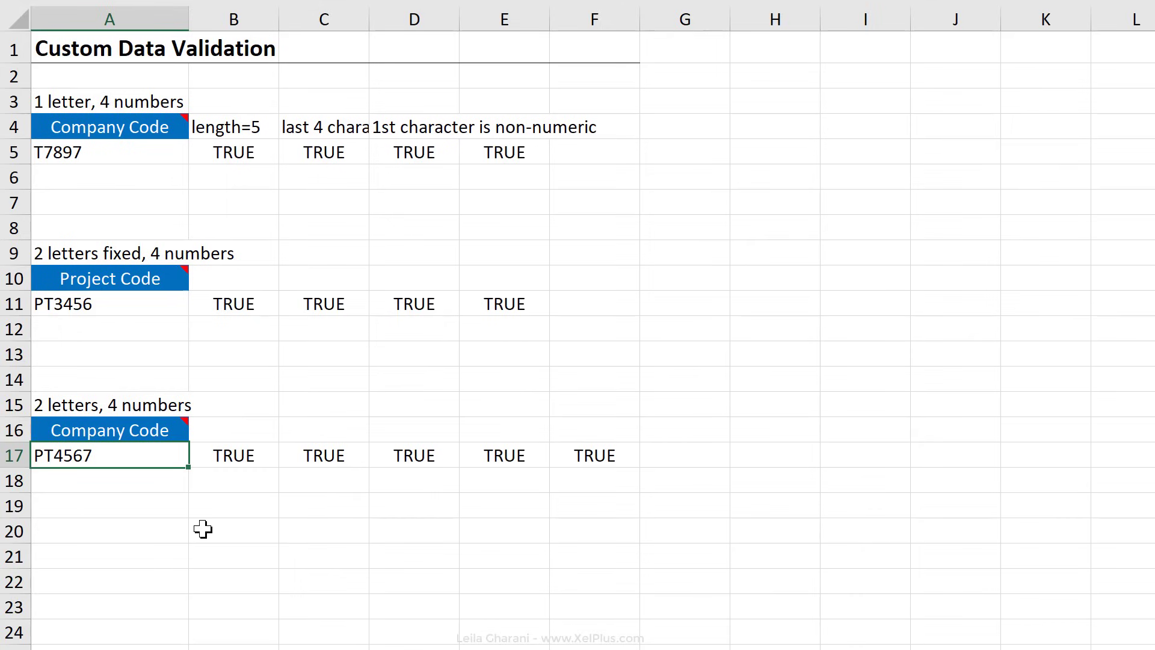
text(5T6567)
key(ctrl+Return)
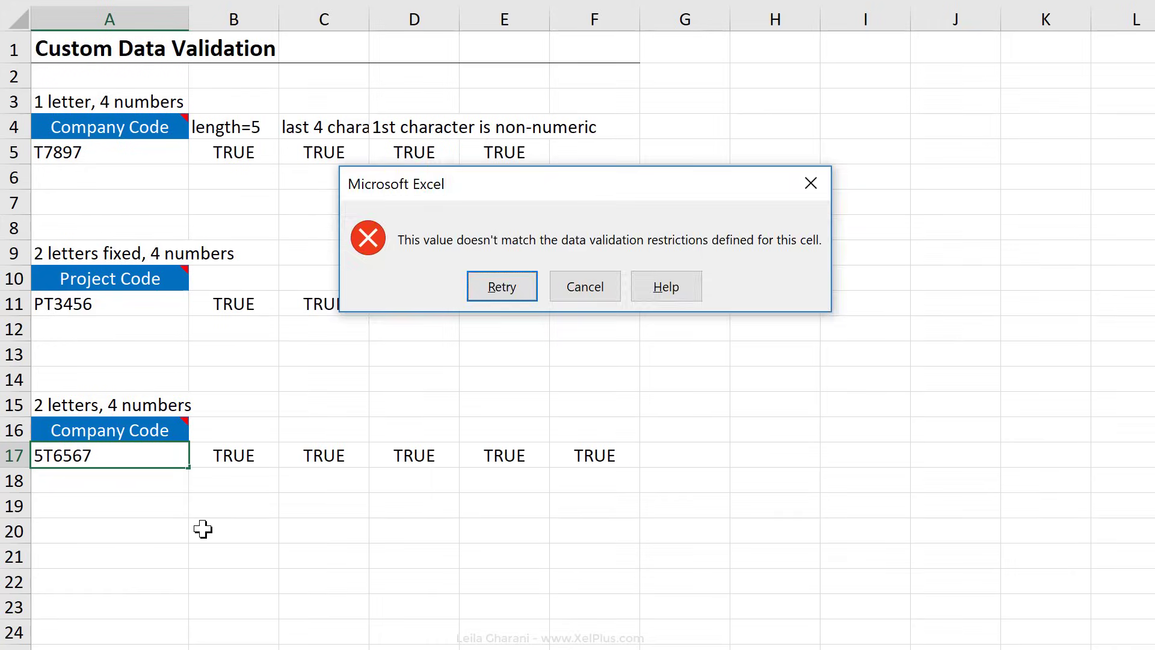
key(Return)
text(TT676)
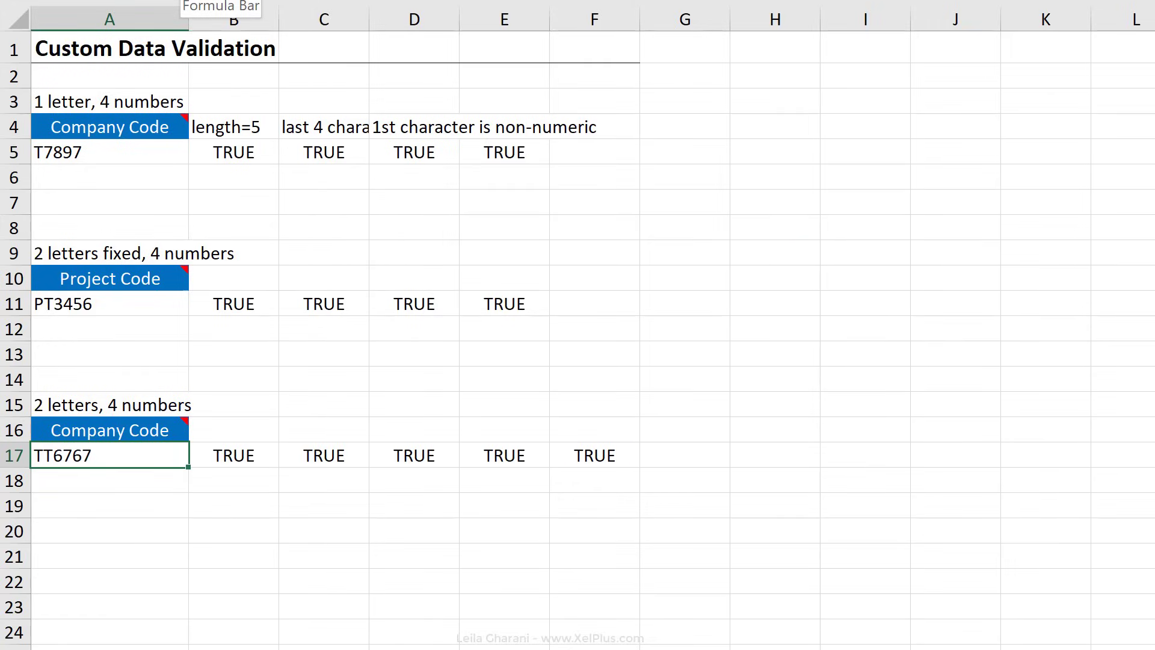
Step: Select B3:G19 and delete all its helper headings and TRUE/FALSE checks
drag(245, 100, 708, 514)
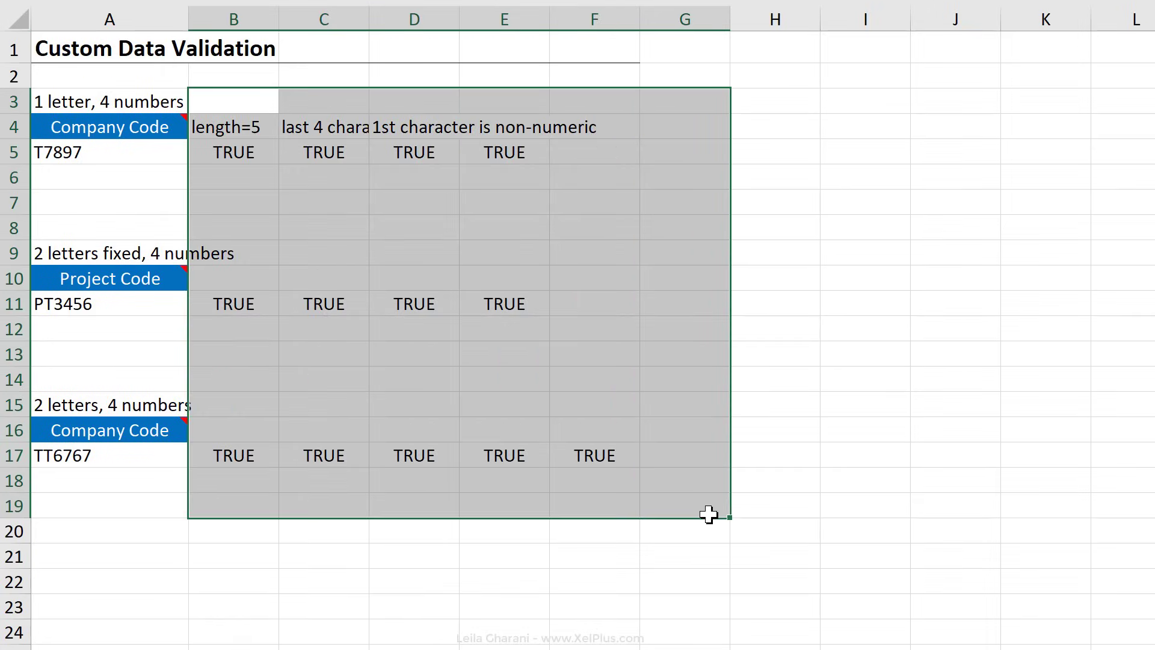
key(Delete)
click(251, 475)
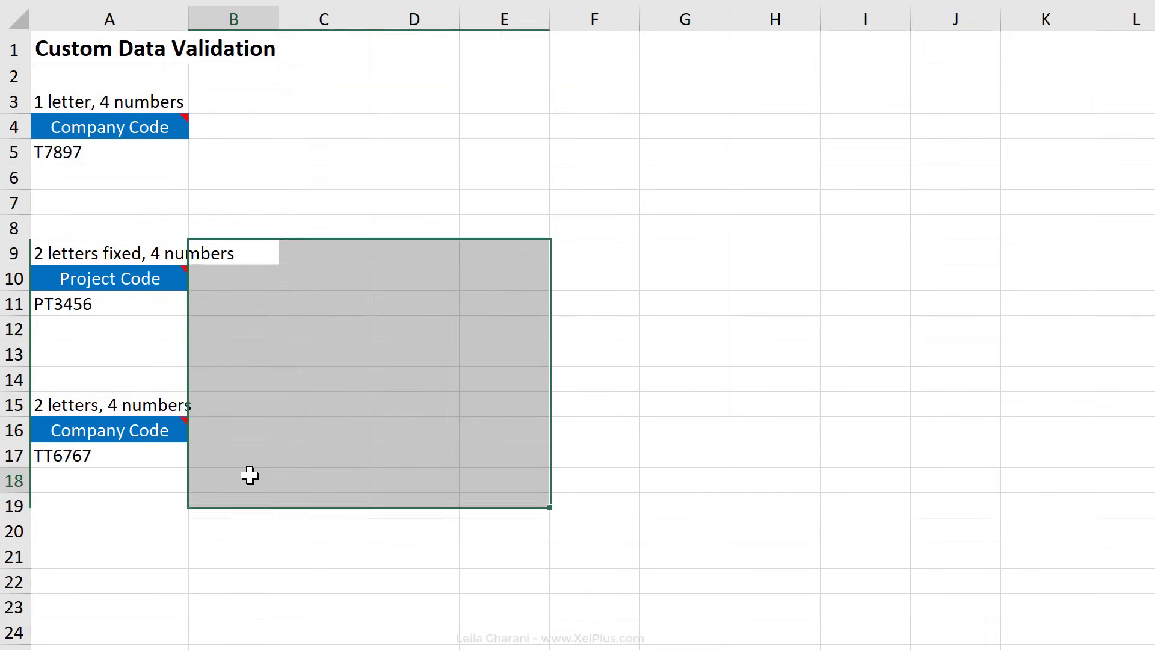